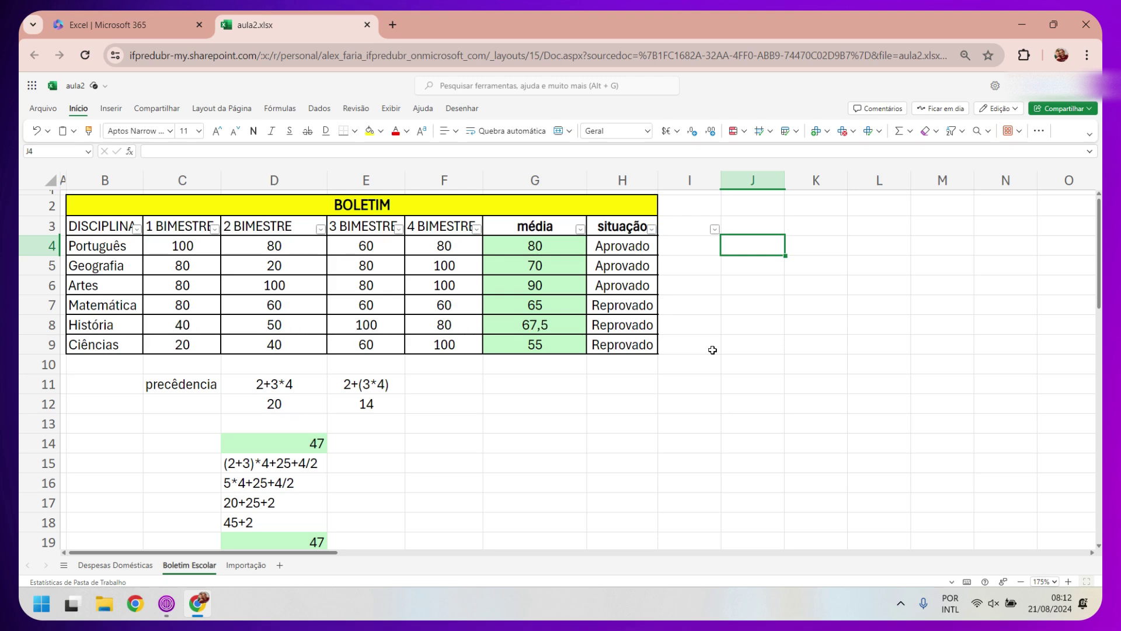
Look through the Despesas Domésticas and Importação sheets, then return to Boletim Escolar
scroll(712, 350, "up", 1, "ctrl")
left_click(115, 565)
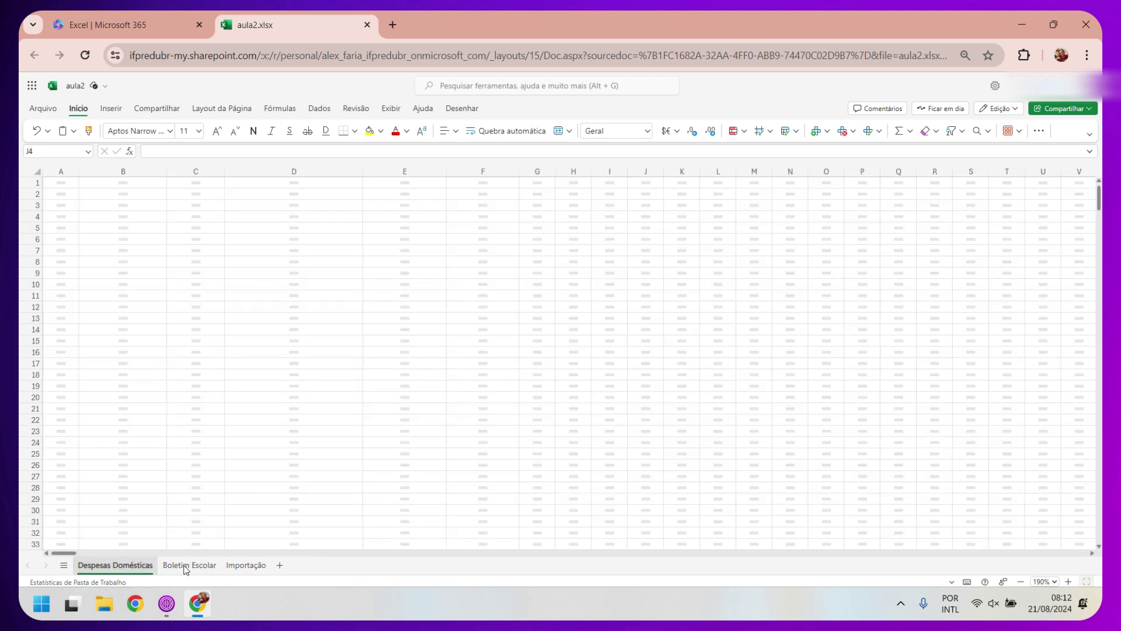
left_click(193, 564)
left_click(226, 566)
left_click(189, 565)
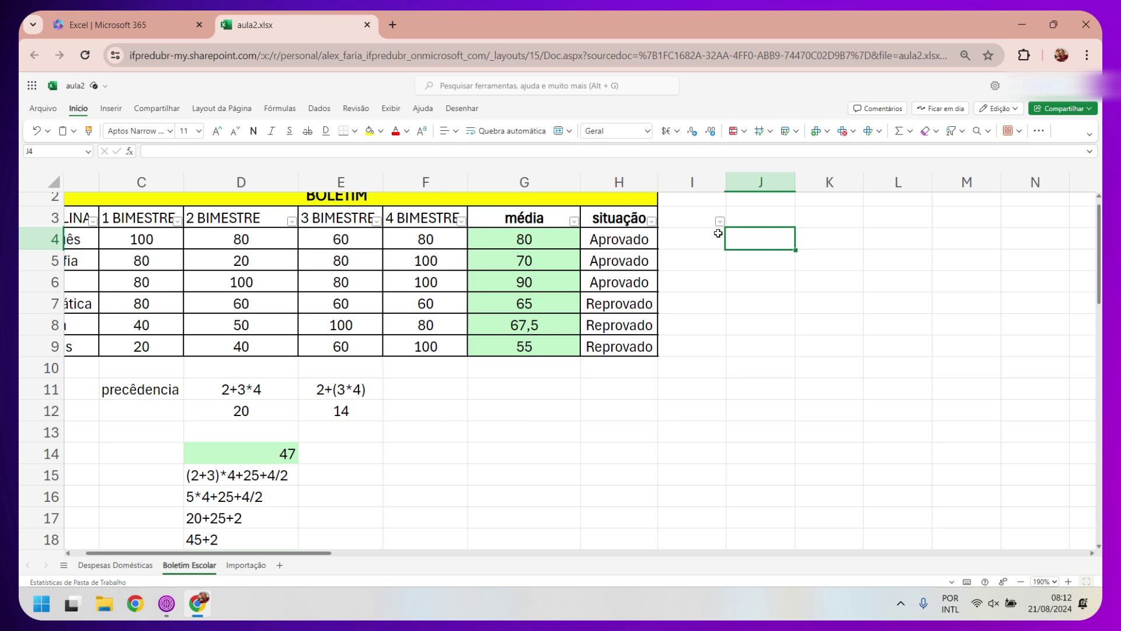
left_click(696, 243)
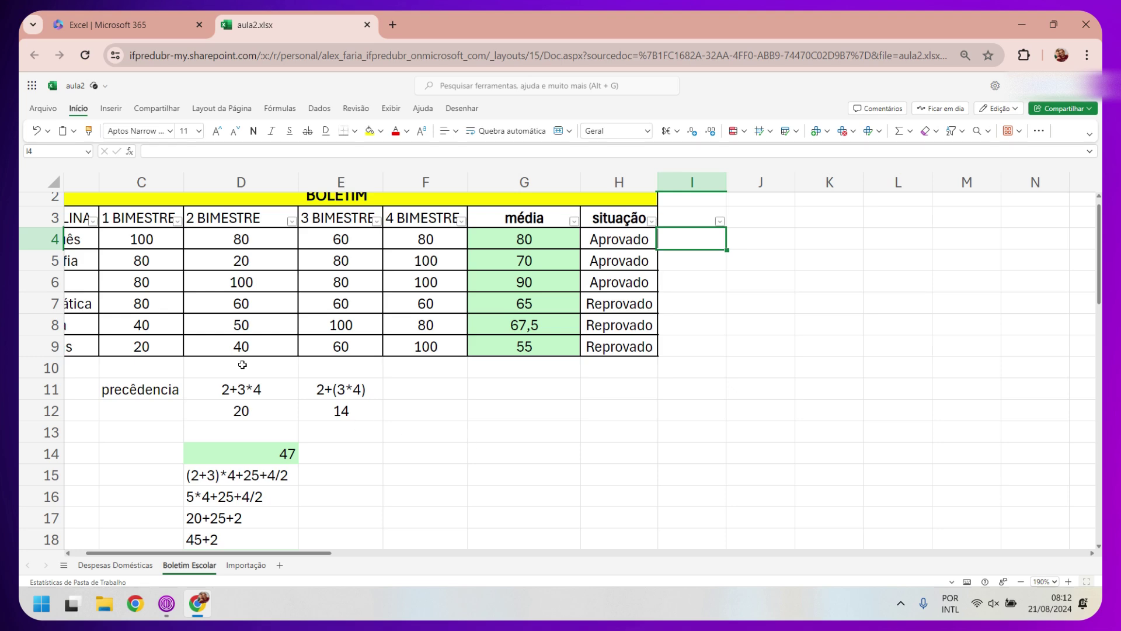
Check the count of grades C4:F9, then widen column I beside the table
left_click_drag(139, 242, 434, 351)
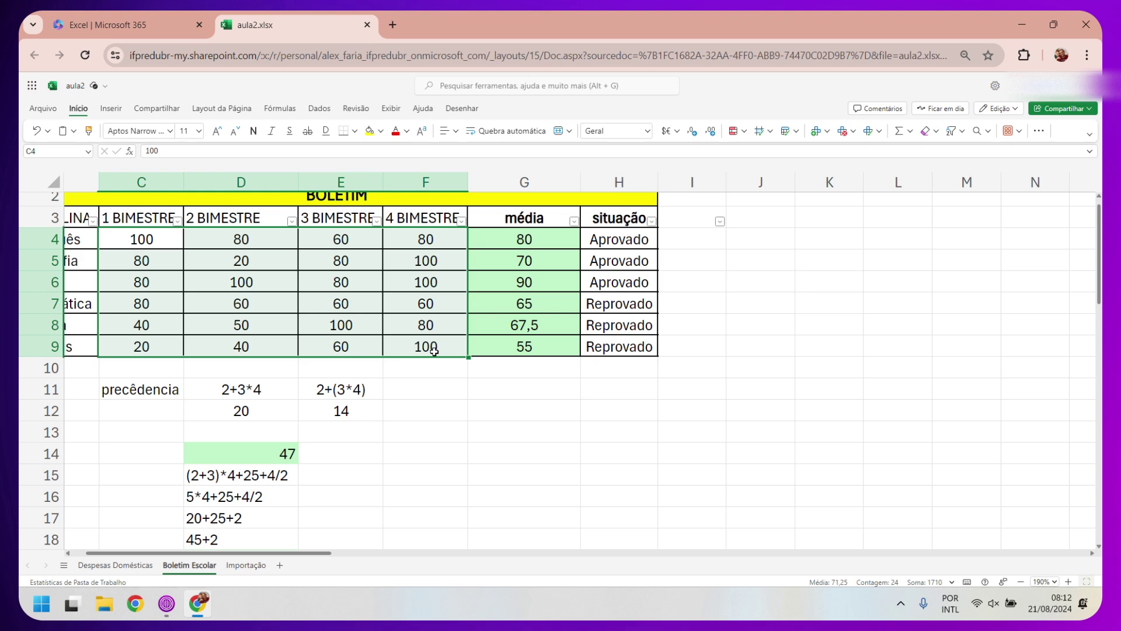
left_click(752, 246)
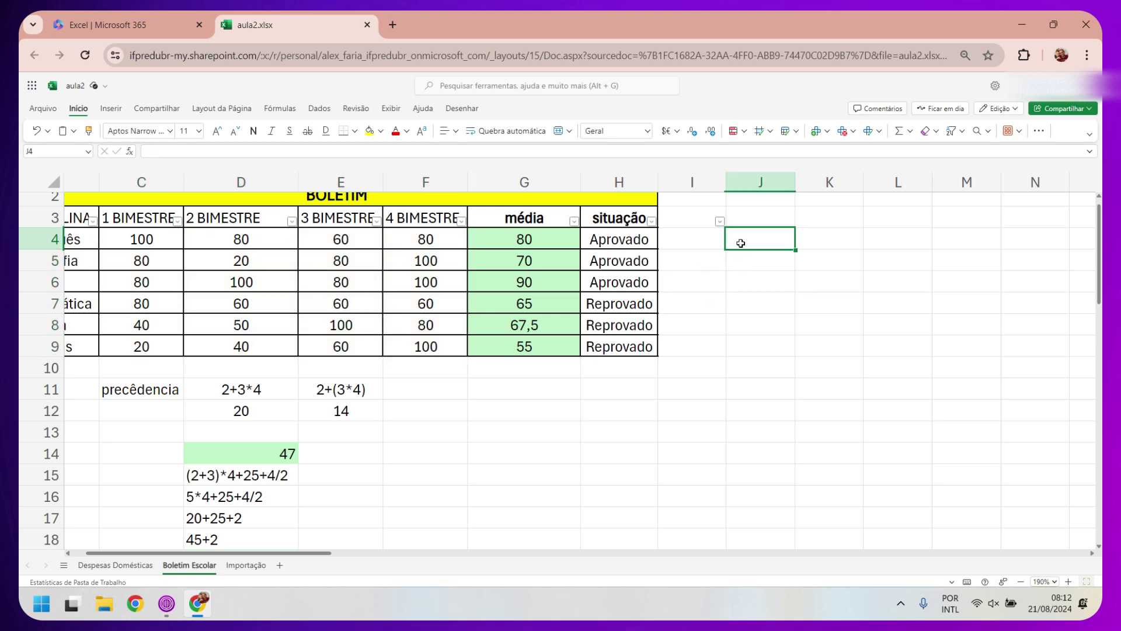
left_click_drag(725, 182, 893, 182)
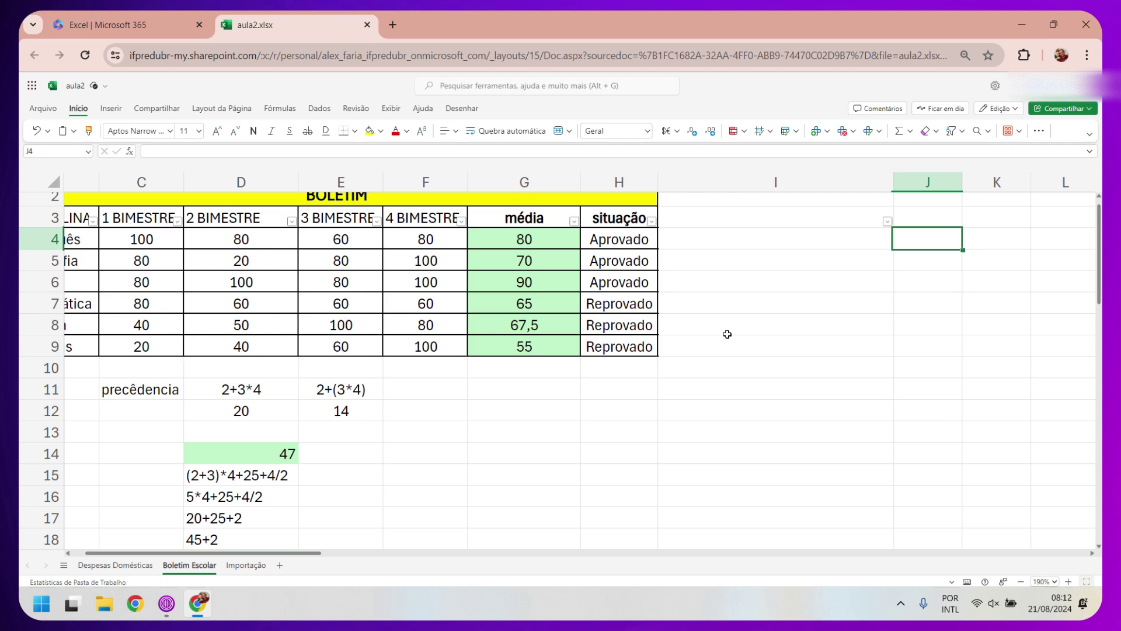
left_click(708, 240)
scroll(724, 253, "up", 2)
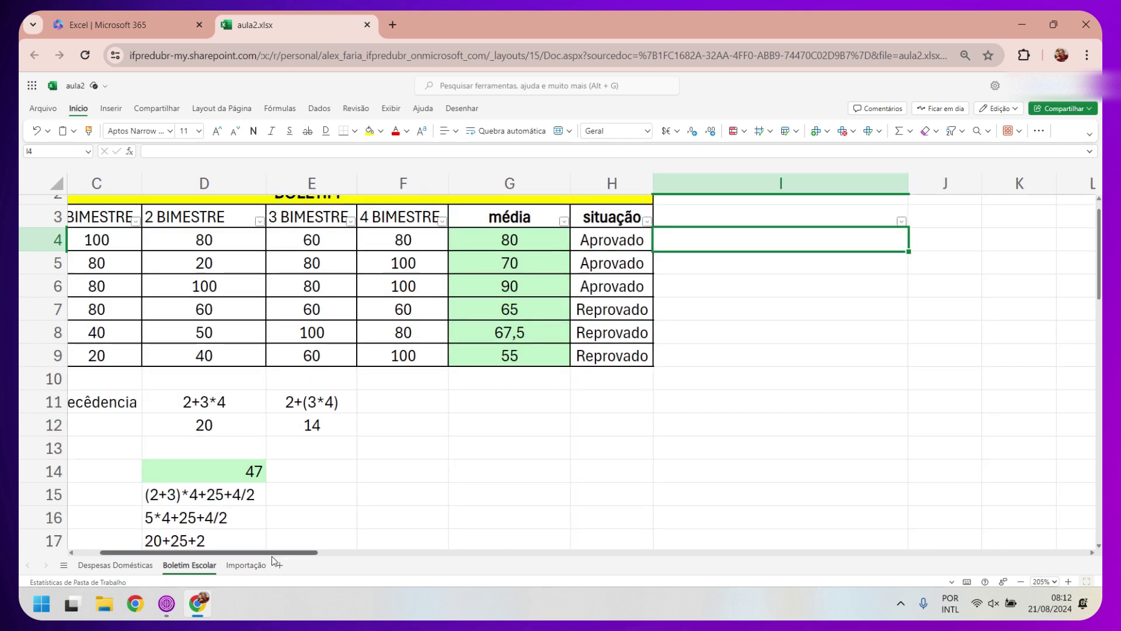
left_click_drag(276, 553, 257, 553)
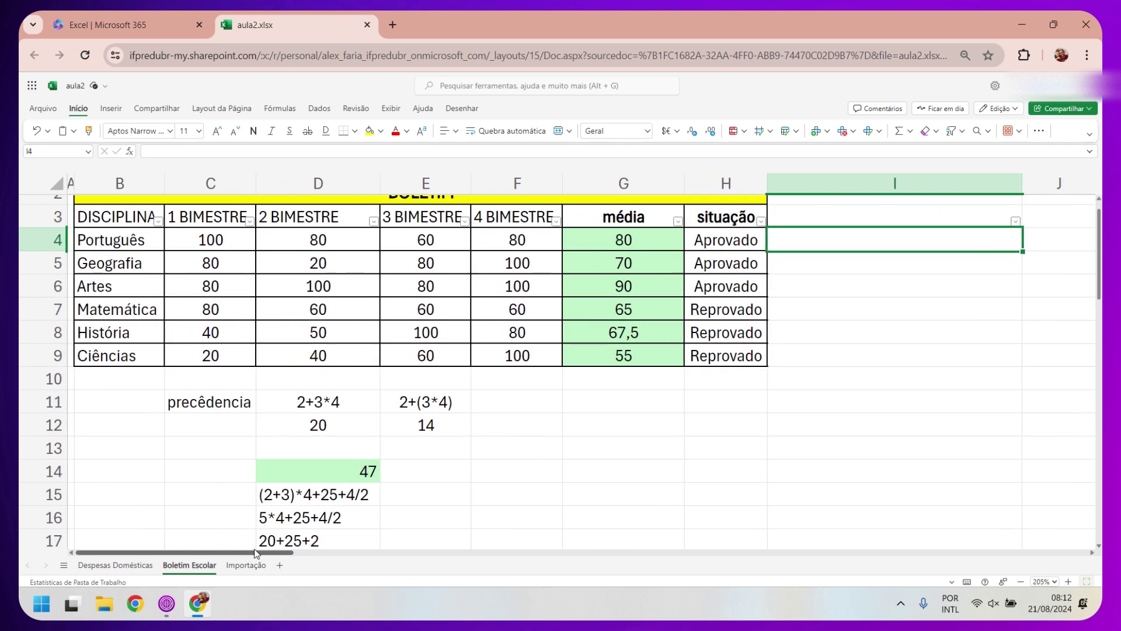
scroll(507, 466, "up", 1)
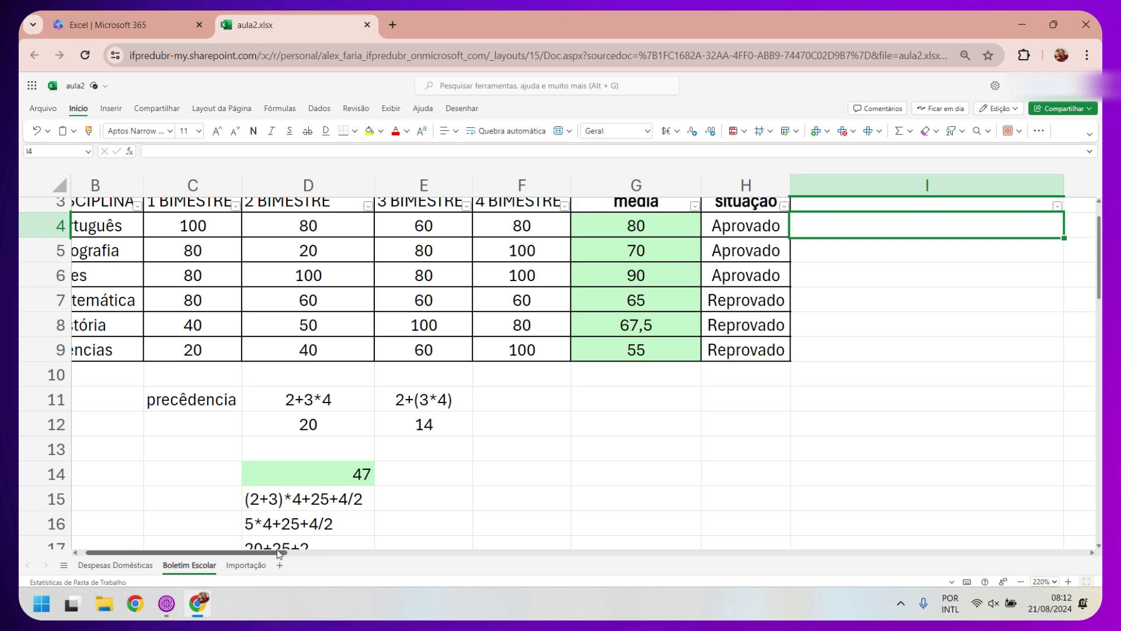
left_click_drag(279, 554, 298, 553)
scroll(492, 423, "up", 1)
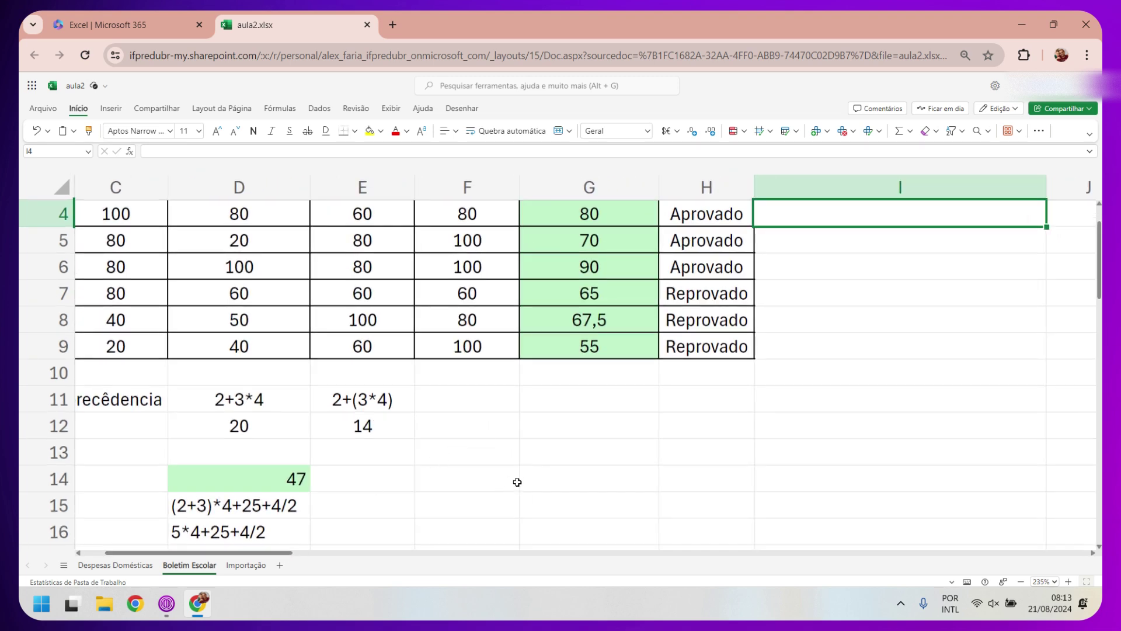
Enter =CONT.NÚM(C4:F9) in I4, returning 24
type("=")
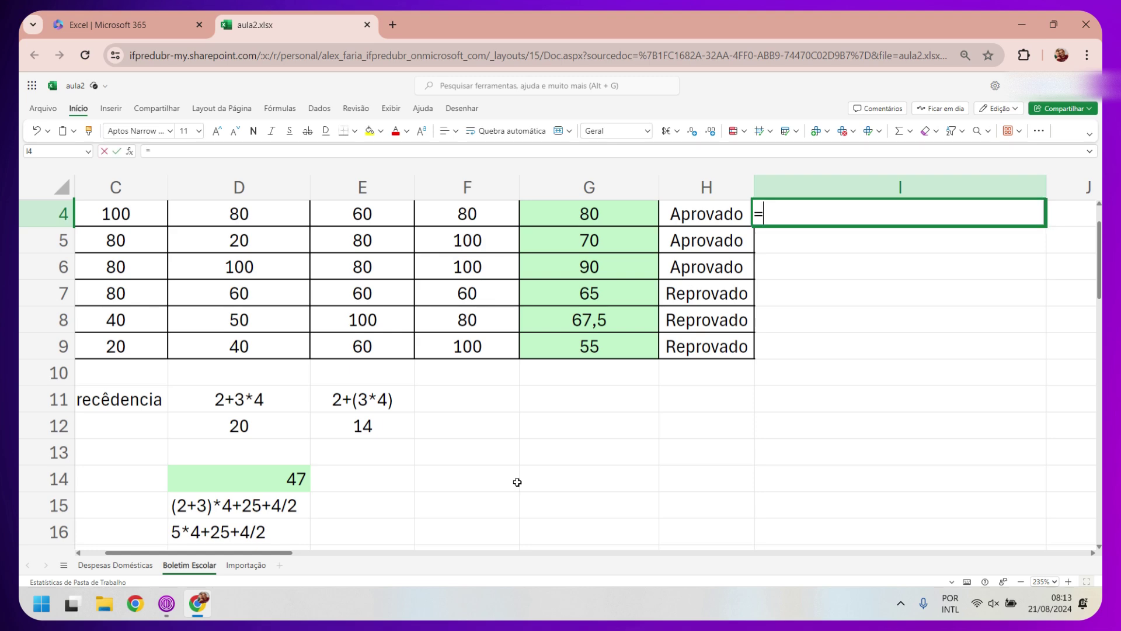
type("cont")
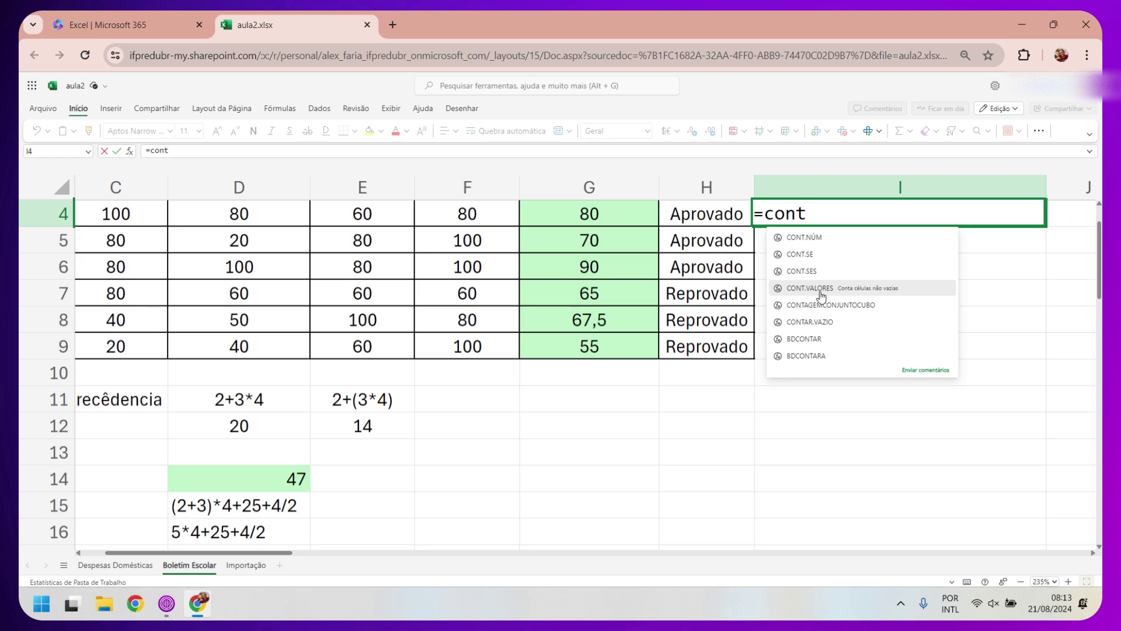
double_click(809, 243)
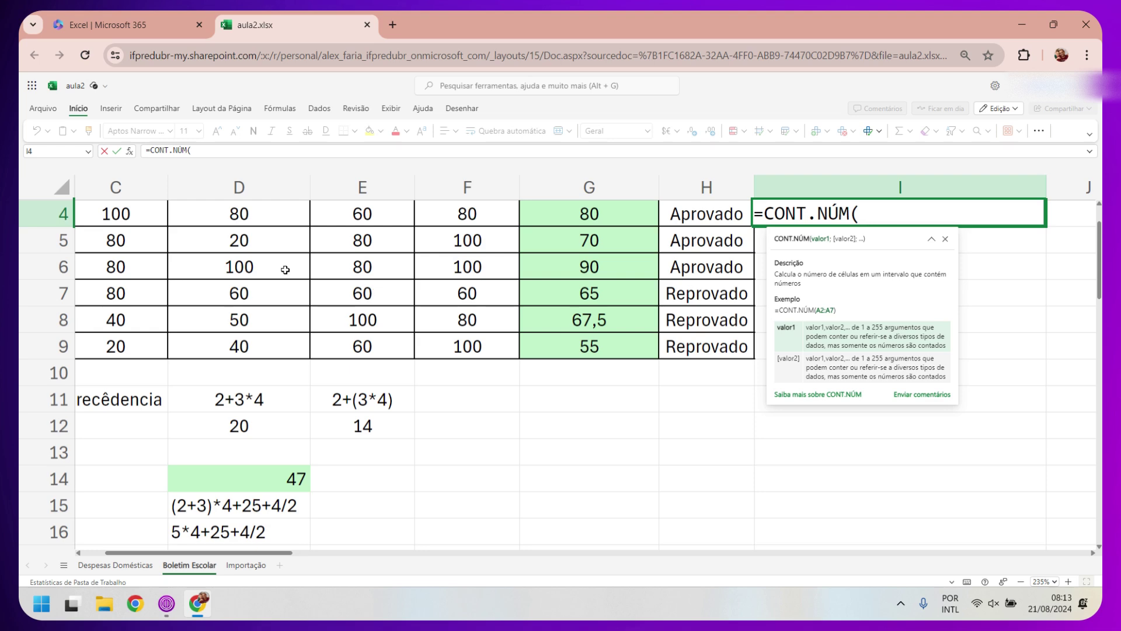
mouse_move(127, 215)
left_mouse_down()
mouse_move(454, 251)
mouse_move(465, 349)
left_mouse_up()
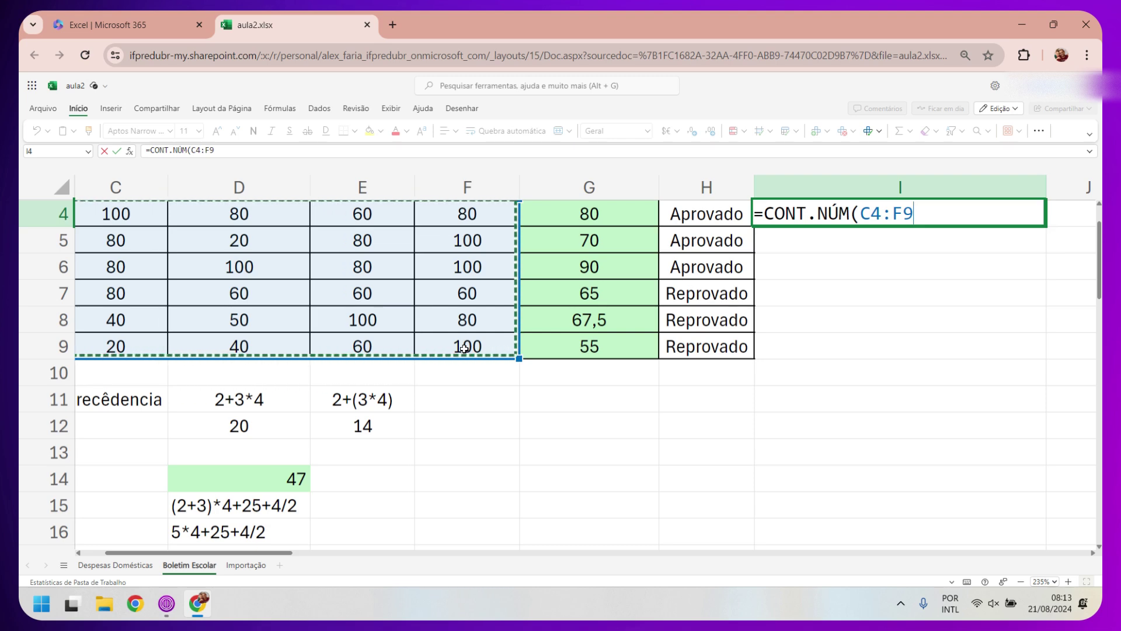
type(")")
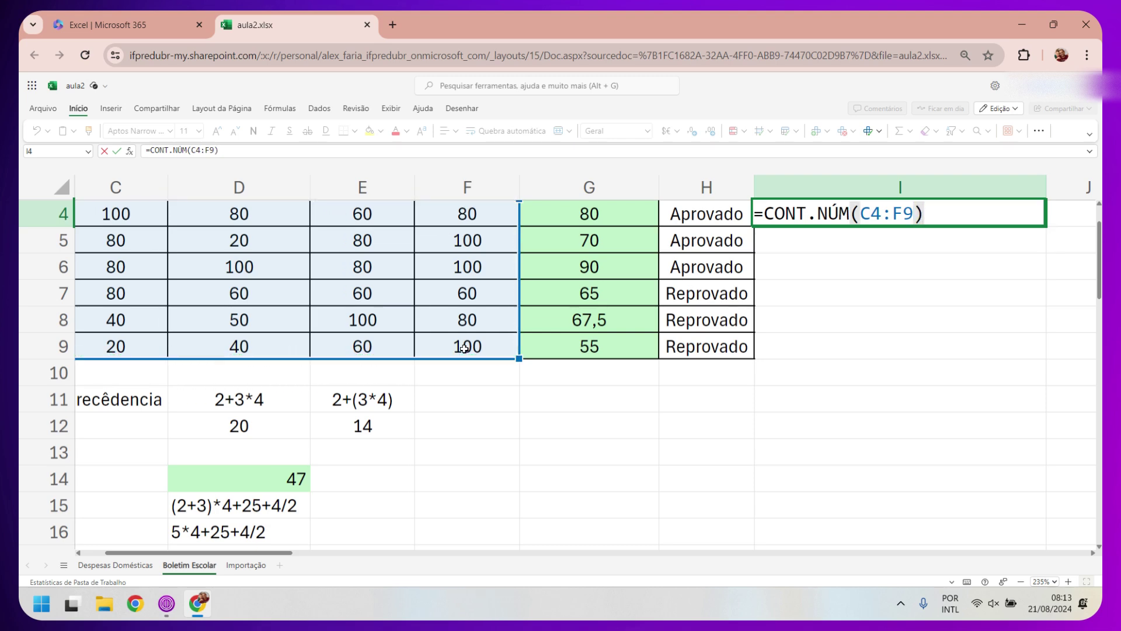
key("Return")
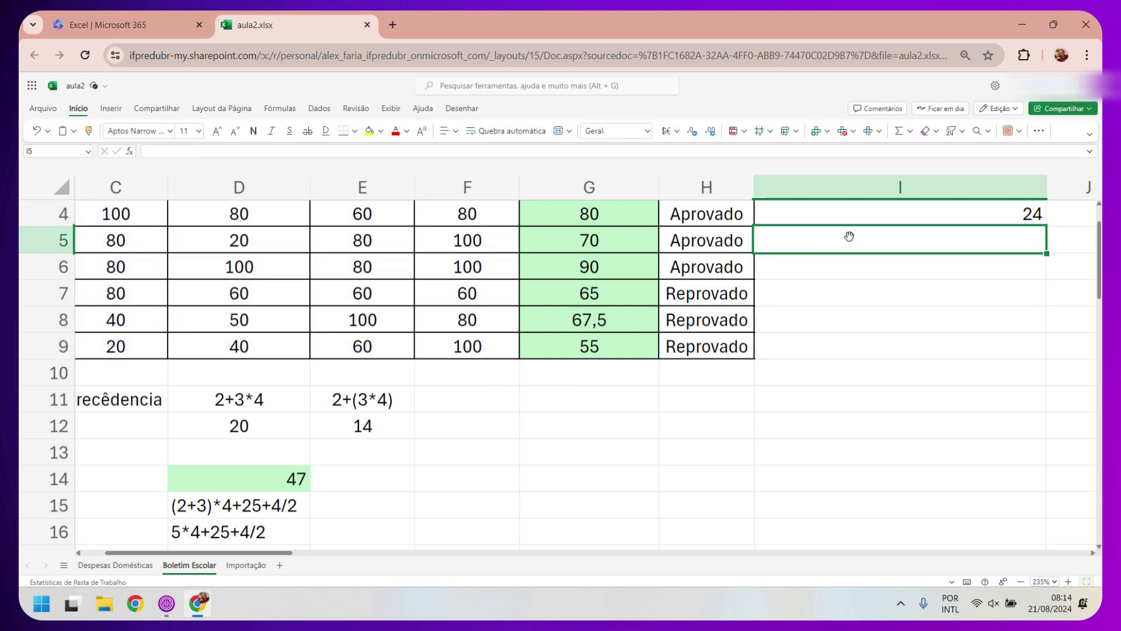
Enter =CONT.NÚM(C4:F10) in cell I5
left_click_drag(120, 219, 468, 346)
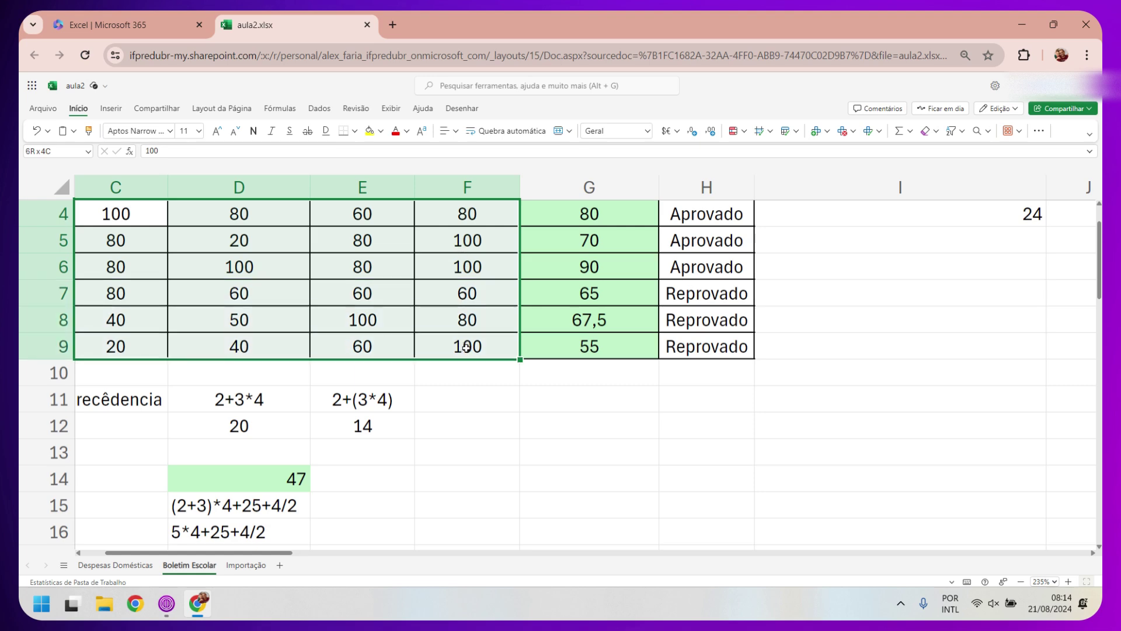
left_click(917, 210)
left_click(871, 247)
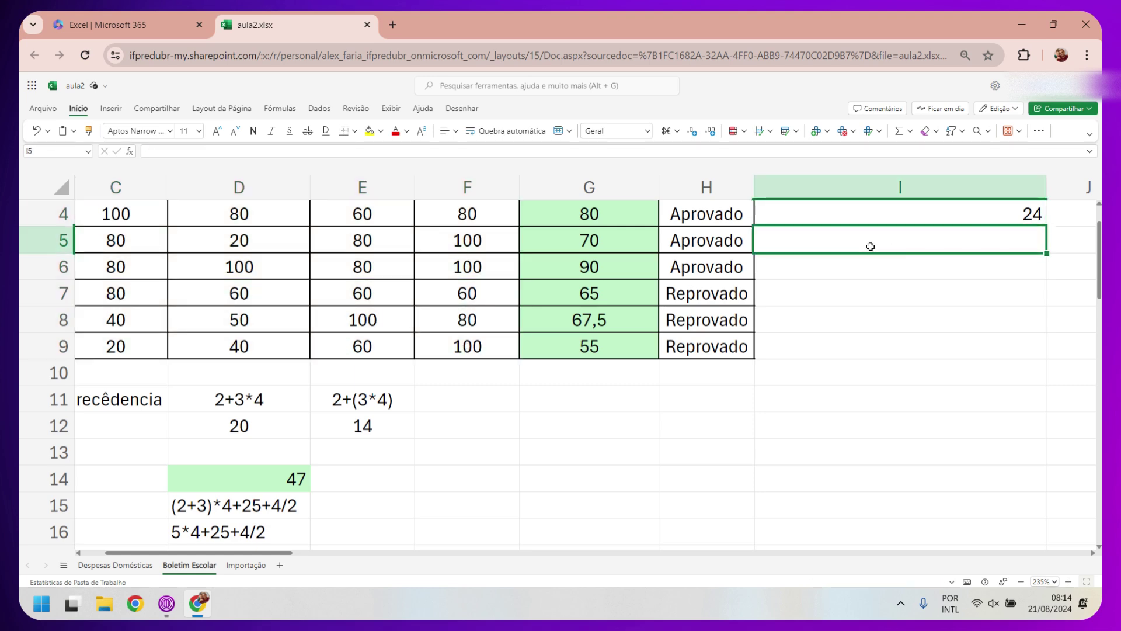
type("=cont.")
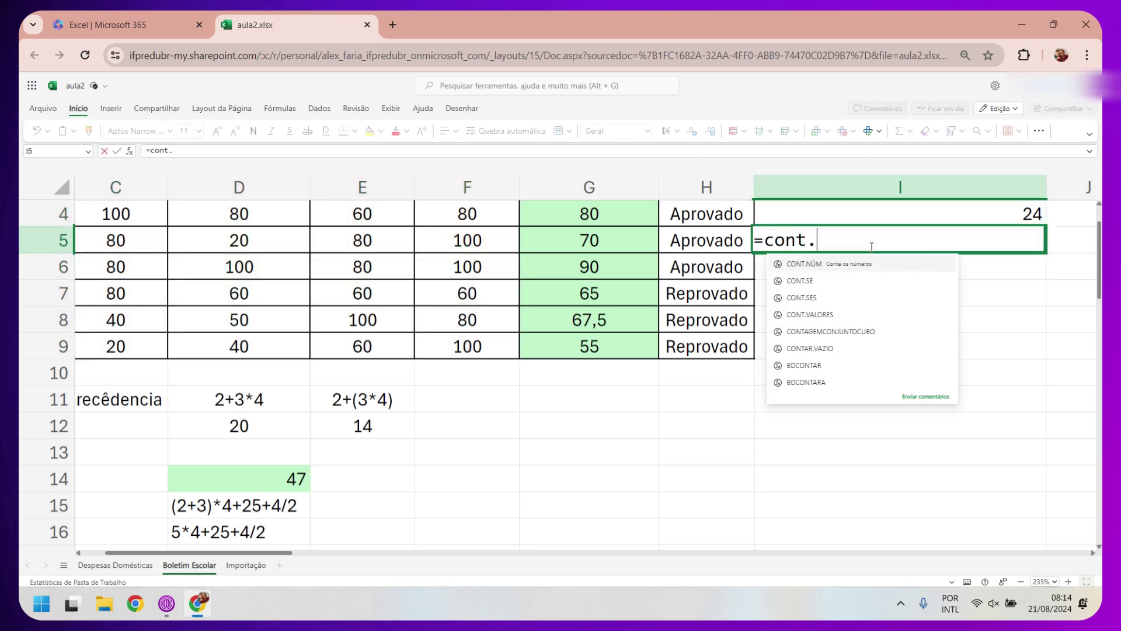
type("n")
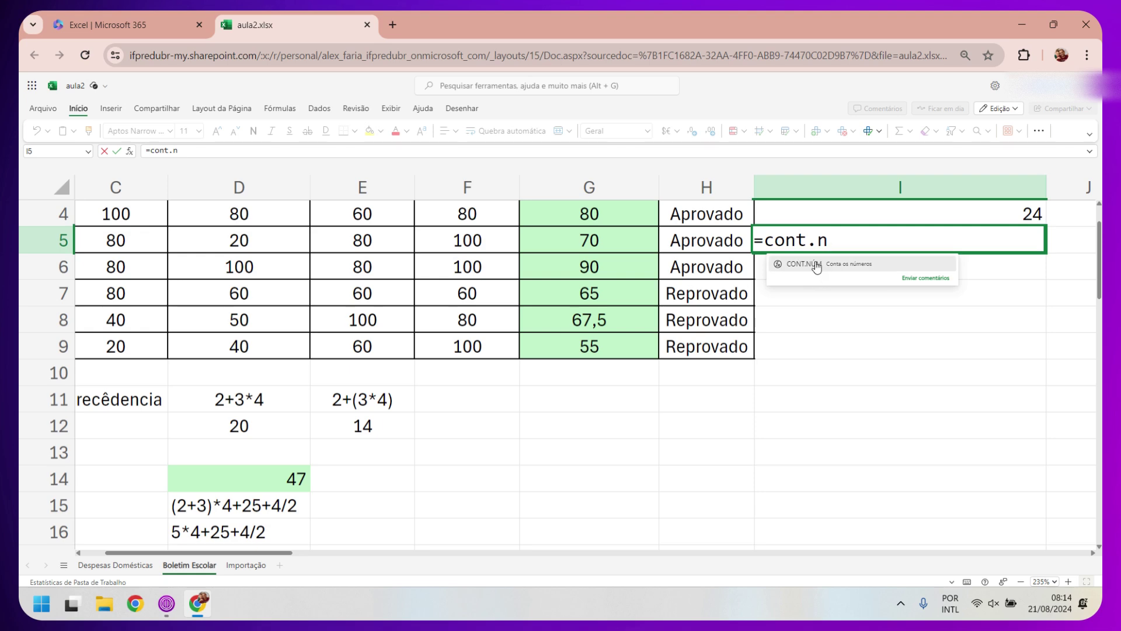
left_click(832, 262)
left_click_drag(155, 212, 499, 380)
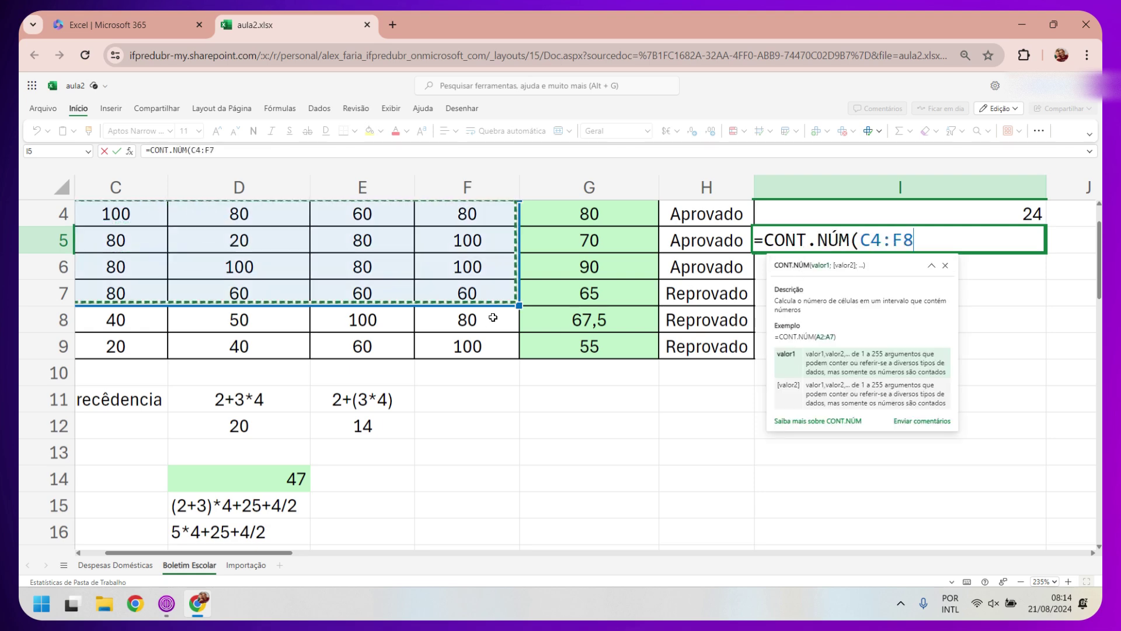
key("Return")
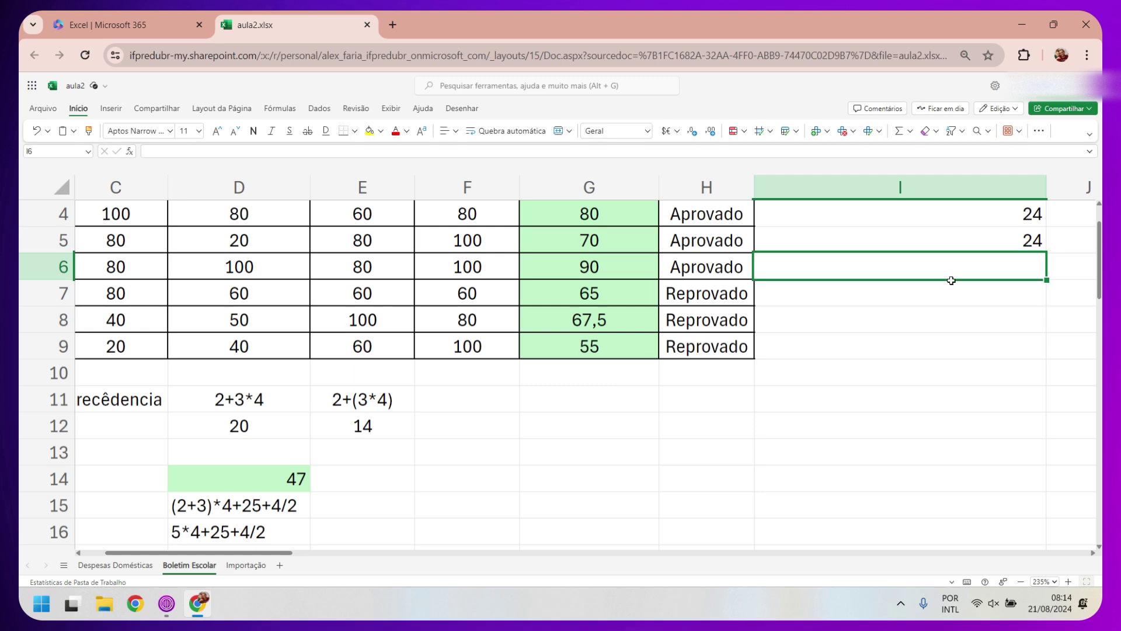
Compare the I4 and I5 counts against the C4:F9 selection count
left_click(970, 214)
left_click(931, 247)
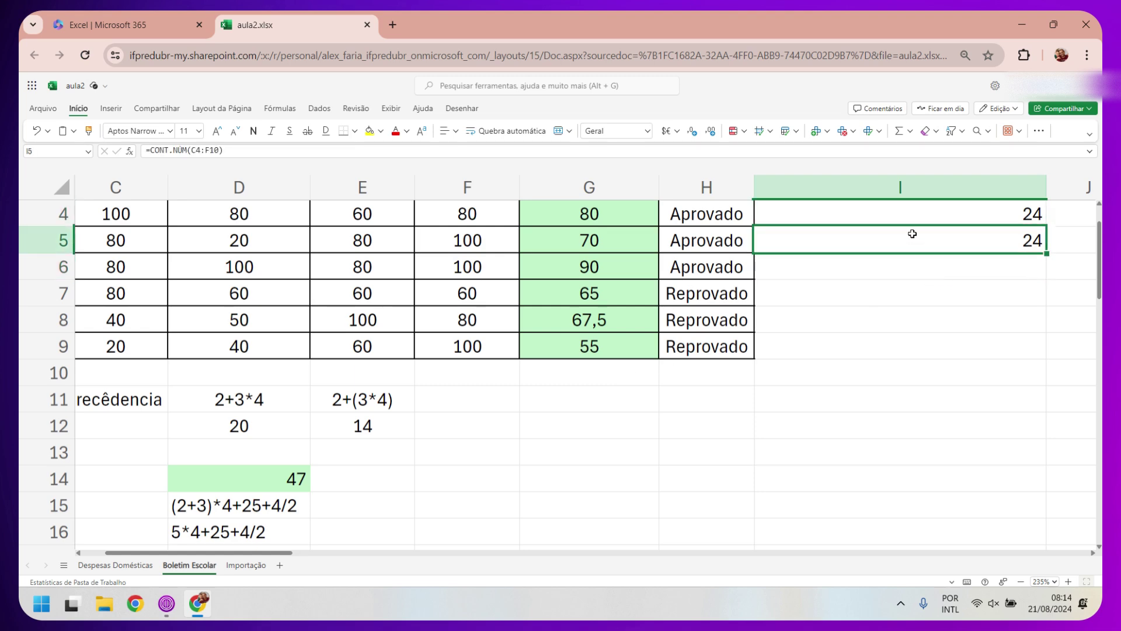
left_click(896, 217)
left_click_drag(143, 217, 442, 339)
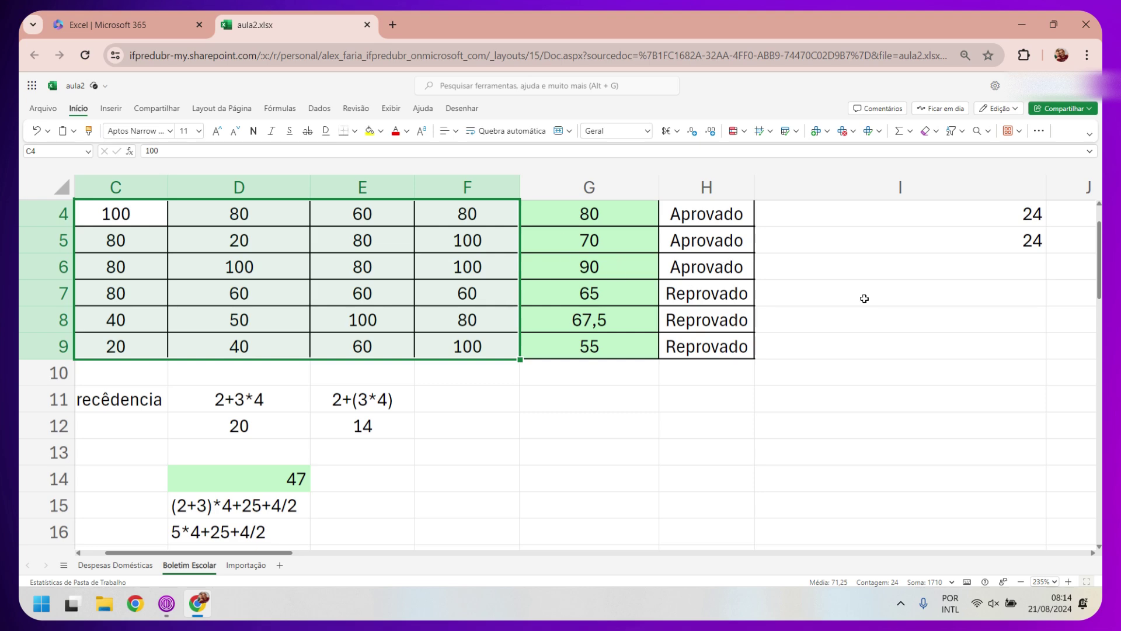
left_click(891, 238)
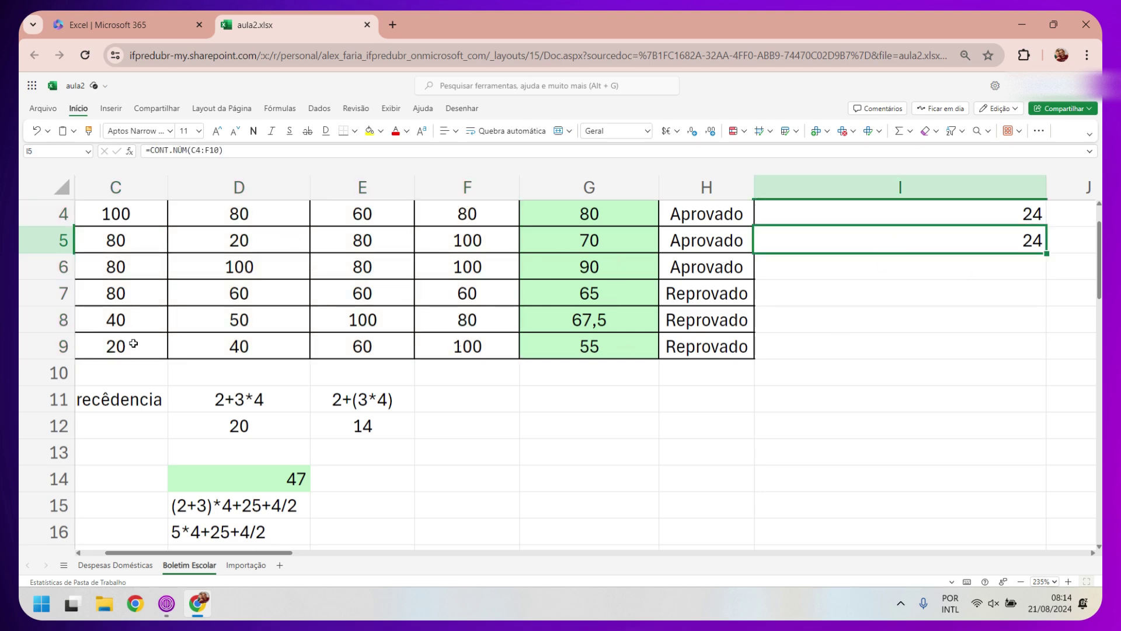
left_click(983, 219)
key("Return")
key("Return")
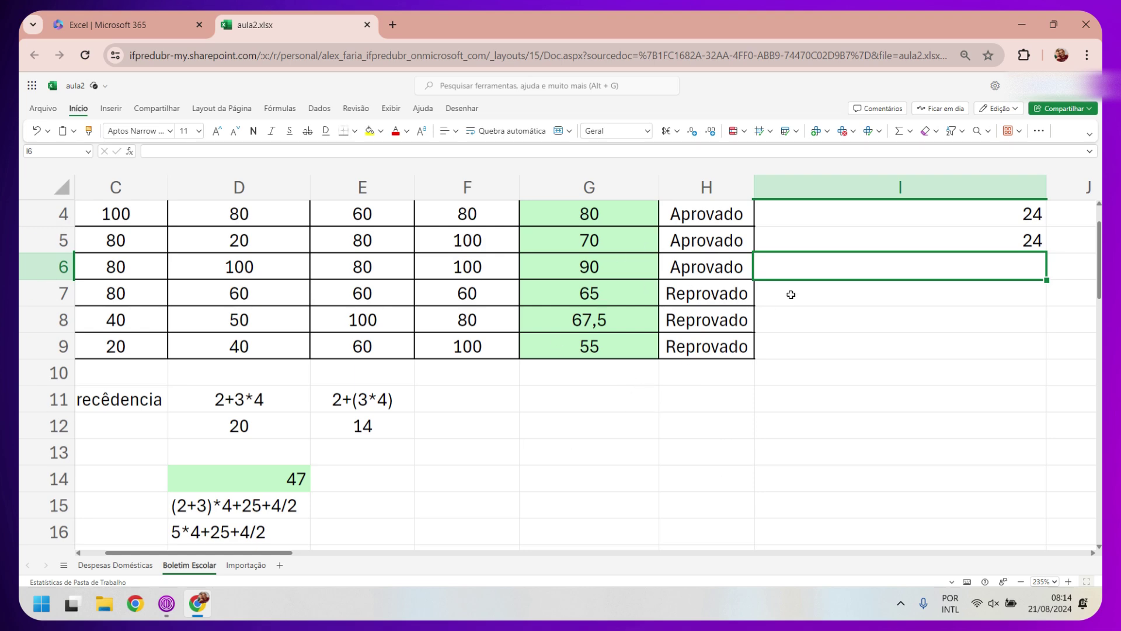
Enter =CONT.SE(C4:F9;"<70") in I6, returning 10 grades below 70
type("=")
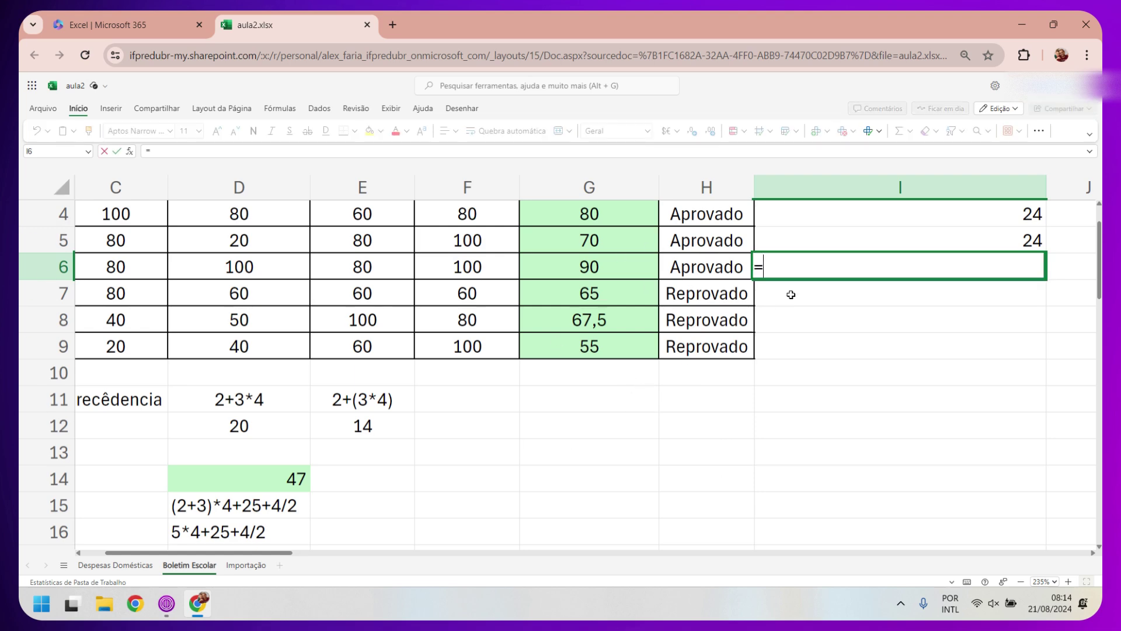
type("con")
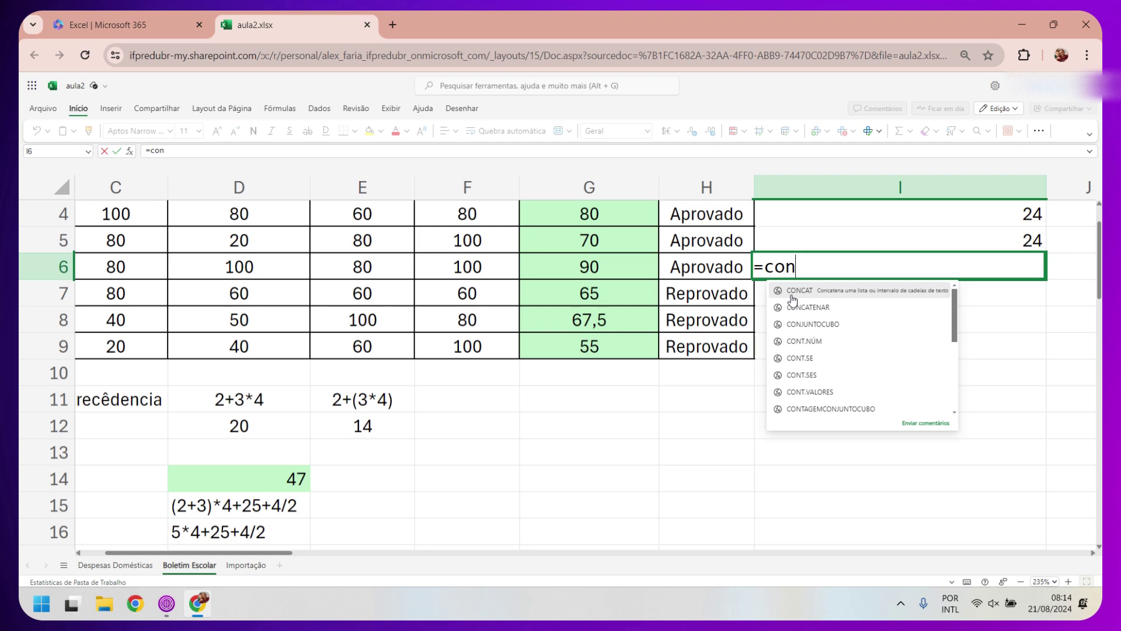
type("t")
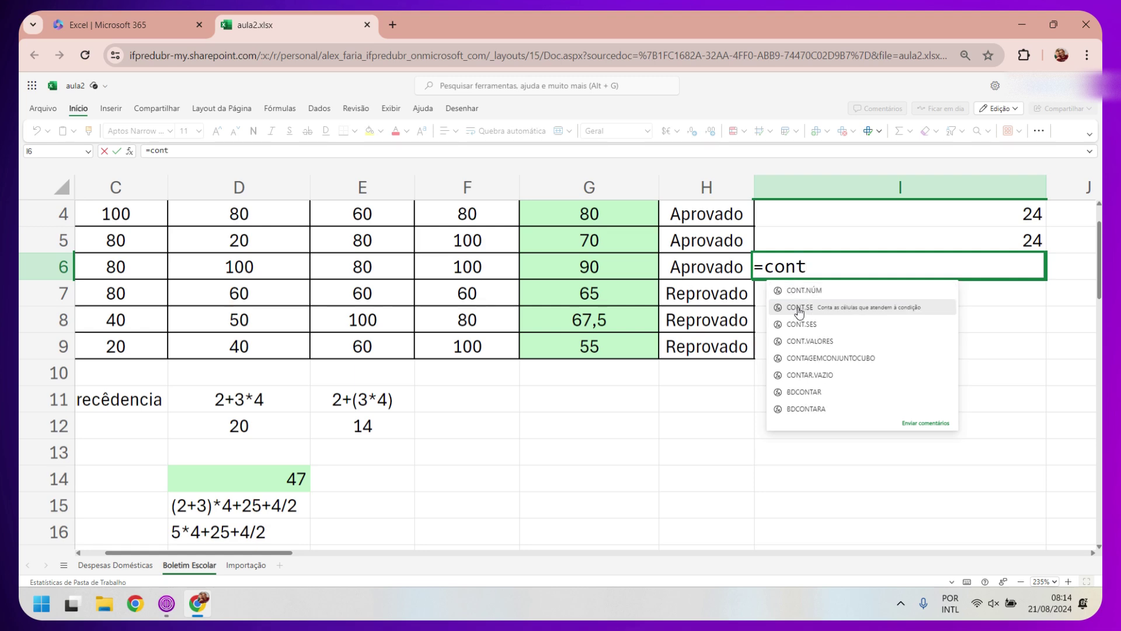
left_click(799, 308)
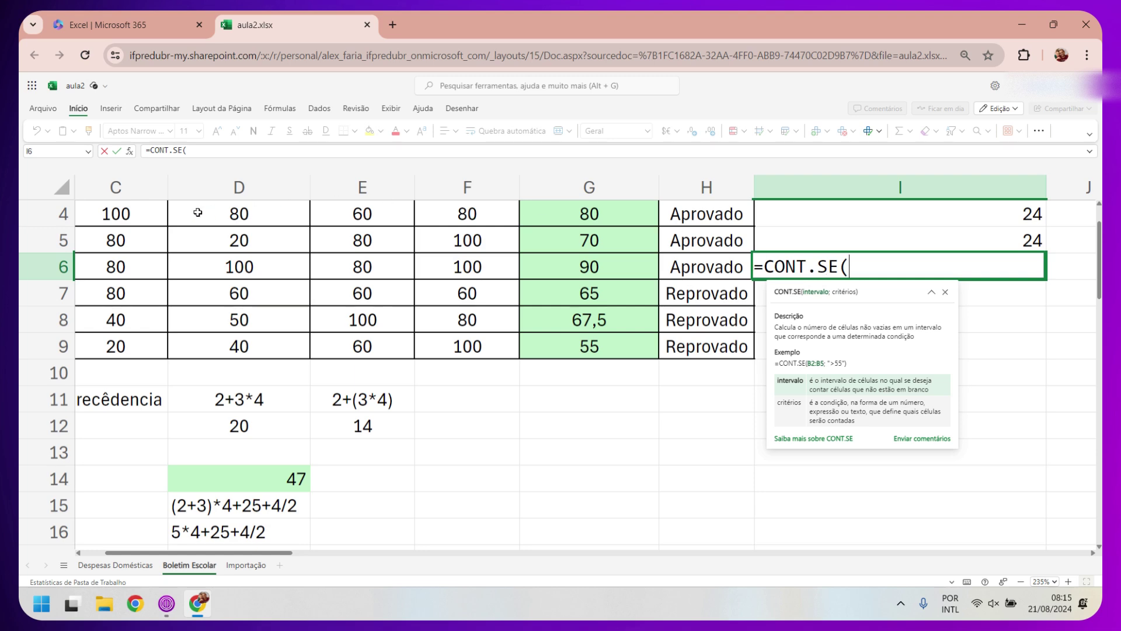
mouse_move(135, 214)
left_mouse_down()
mouse_move(468, 332)
mouse_move(469, 343)
left_mouse_up()
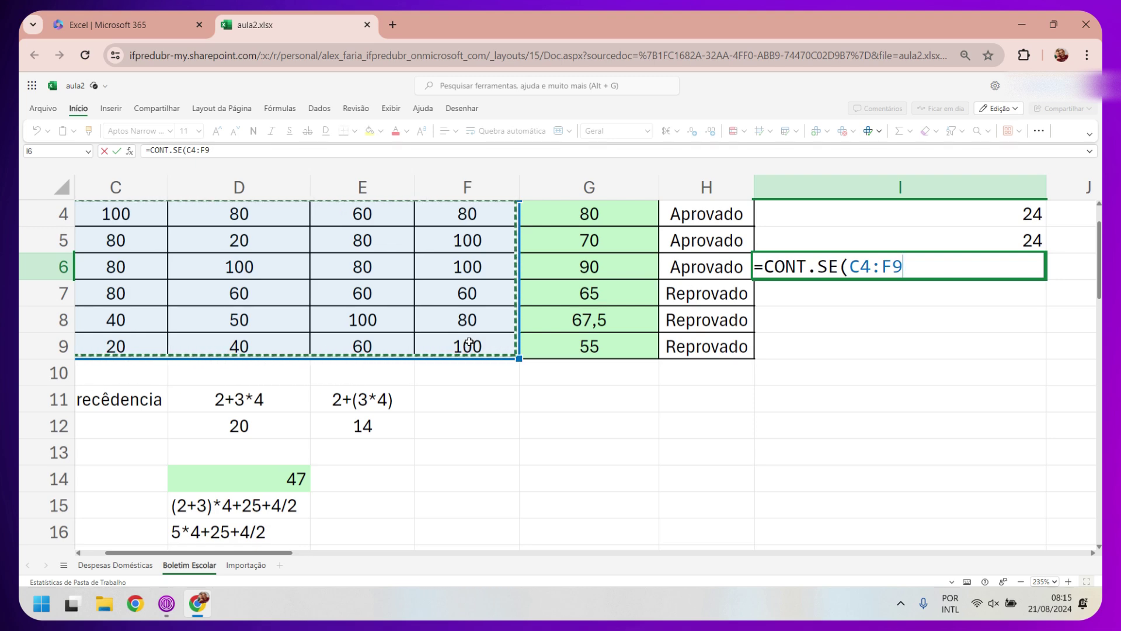
type("/")
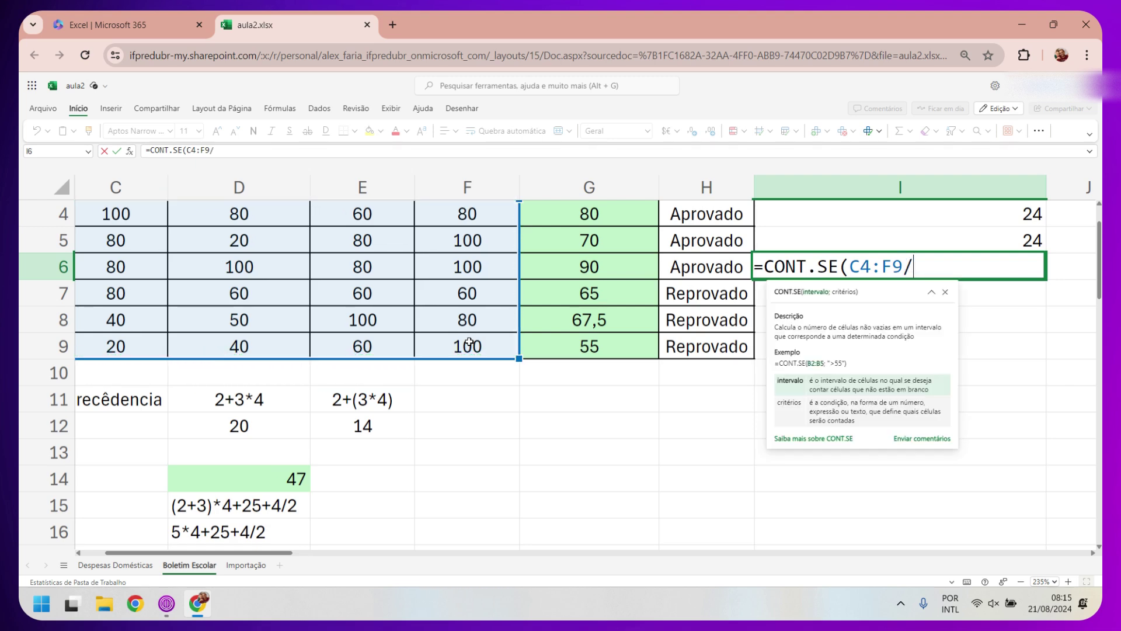
key("BackSpace")
type(";")
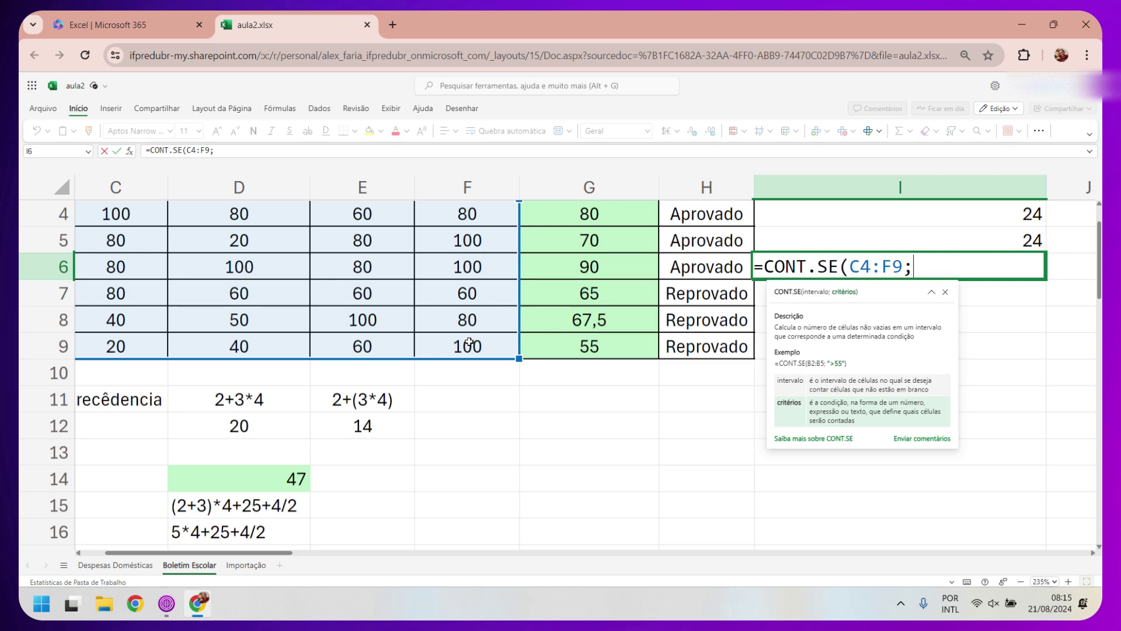
type("\"")
type("\"")
key("Left")
type("<")
type("70\"")
type(")")
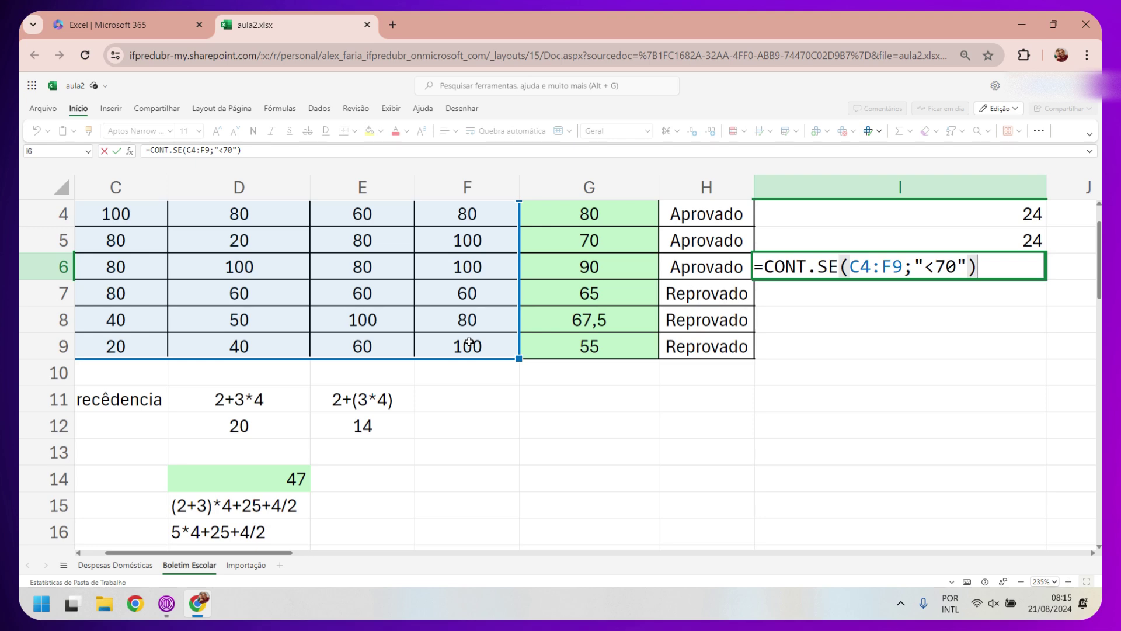
key("Return")
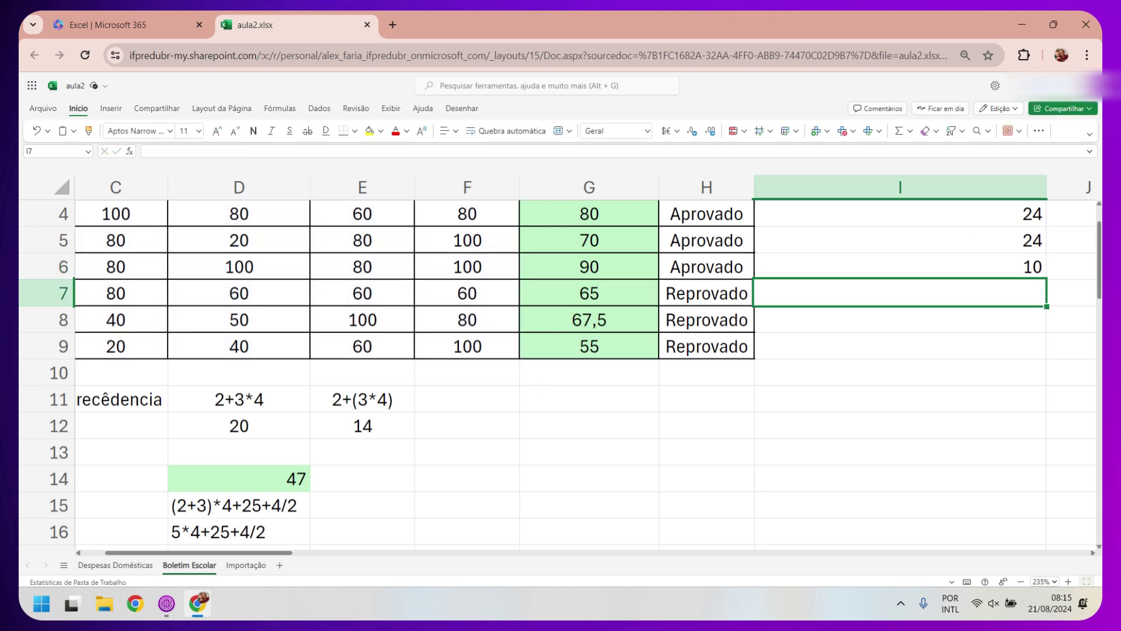
Fill the below-70 scores E4, D5, D7, C8, C9, D9, D8, E9, E7, F7 yellow
left_click(996, 265)
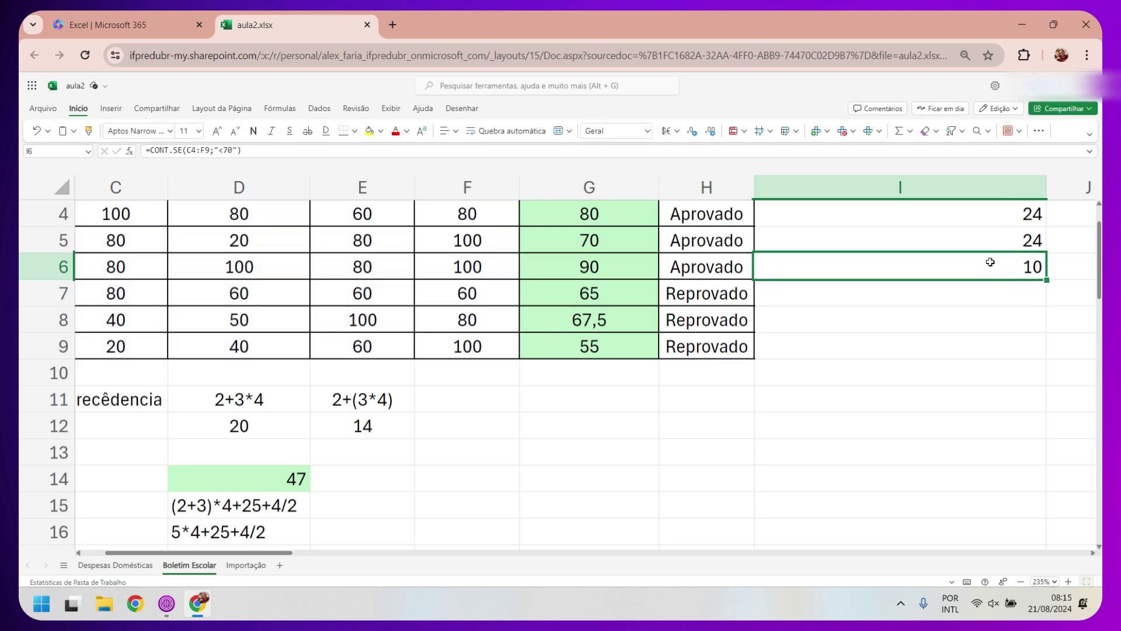
left_click(352, 217)
left_click(262, 240, "ctrl")
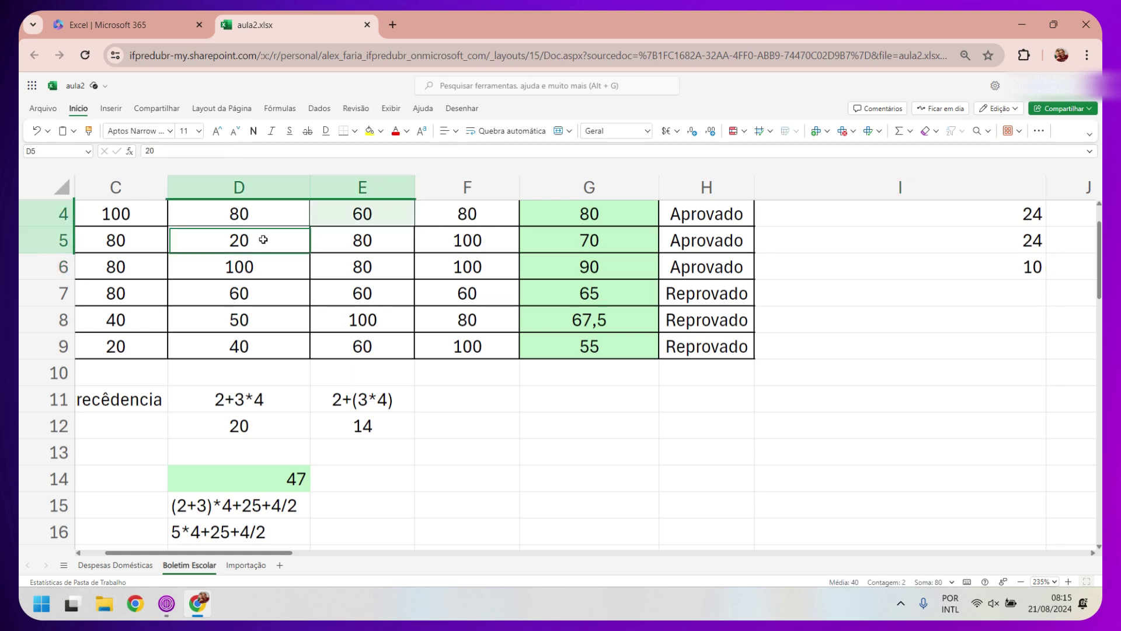
left_click(243, 288, "ctrl")
left_click(150, 320, "ctrl")
left_click(140, 345, "ctrl")
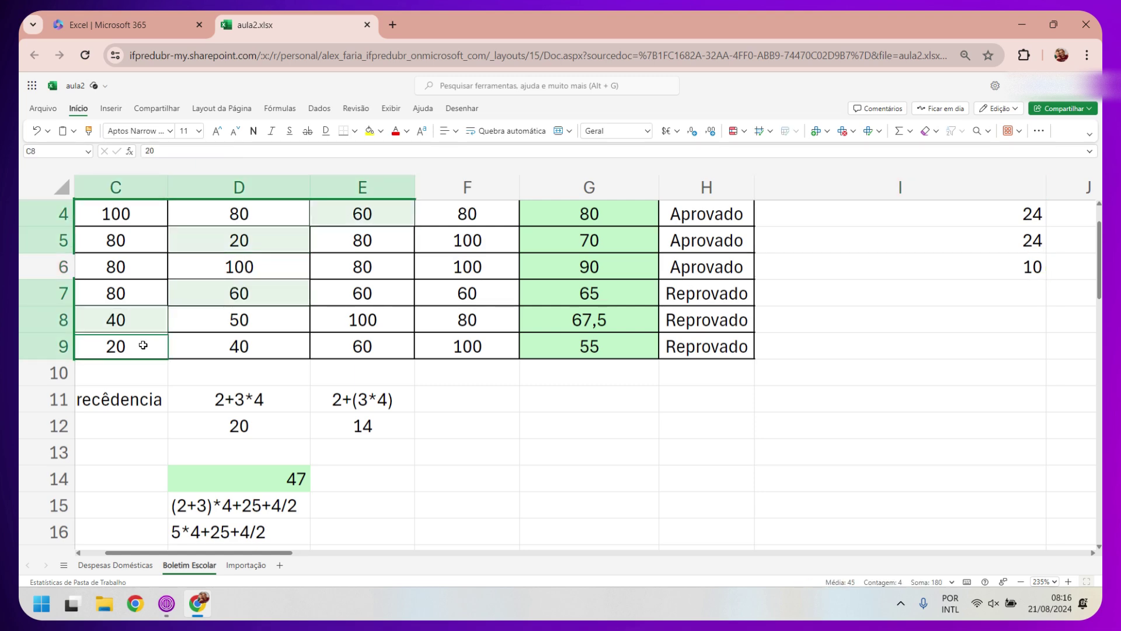
left_click(213, 347, "ctrl")
left_click(233, 321, "ctrl")
left_click(357, 344, "ctrl")
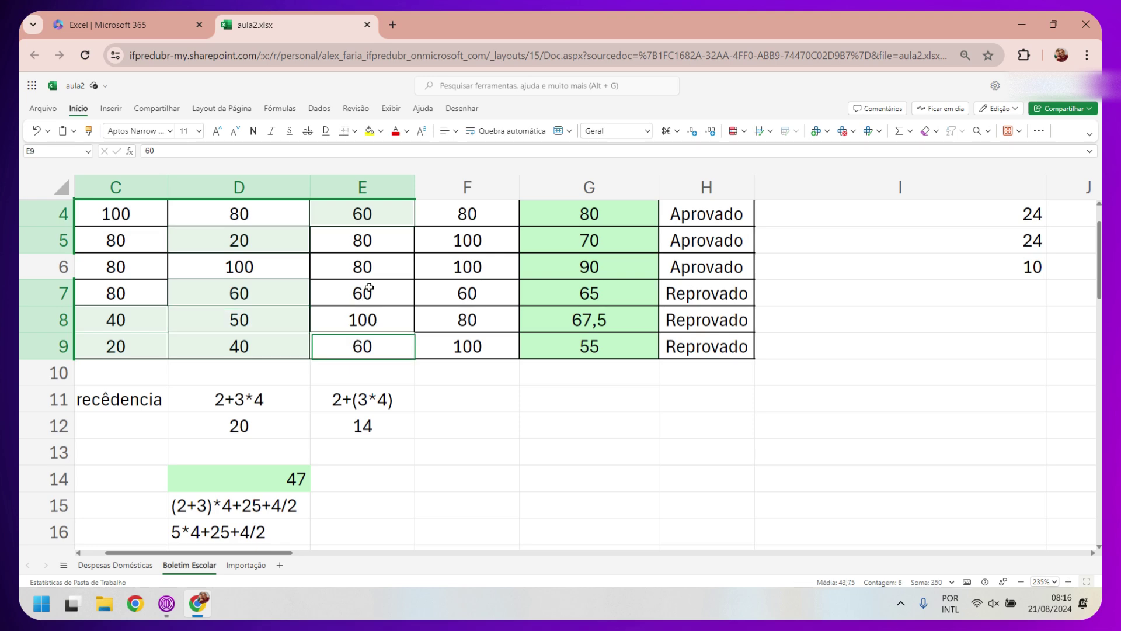
left_click(370, 291, "ctrl")
left_click(472, 292, "ctrl")
left_click(370, 131)
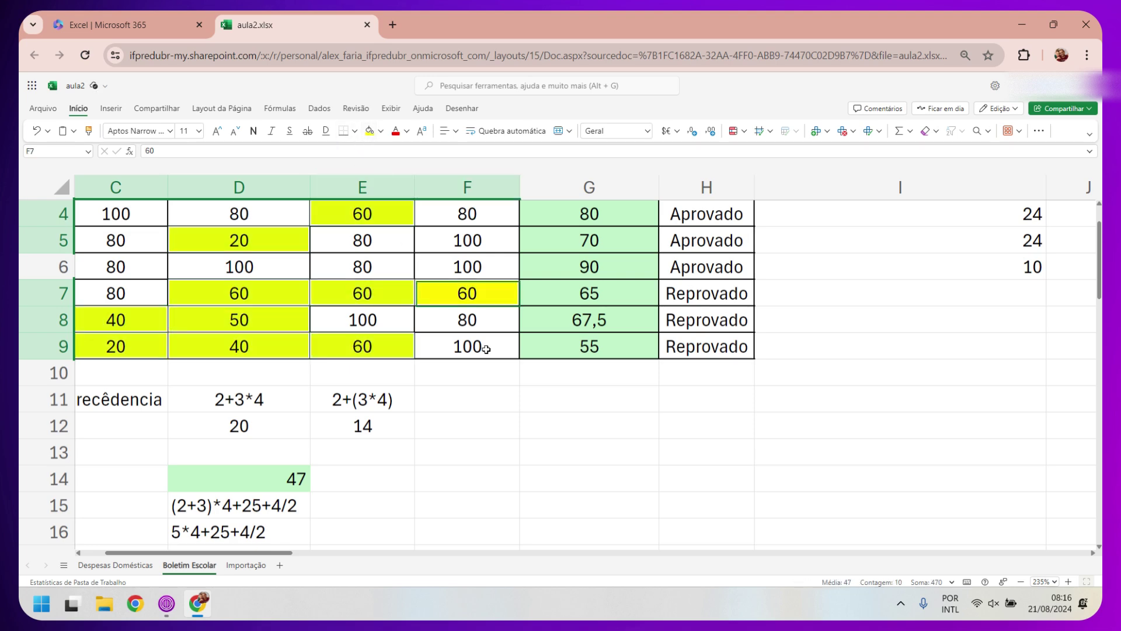
Review I6's count, then open H6's pass/fail formula for editing
left_click(619, 471)
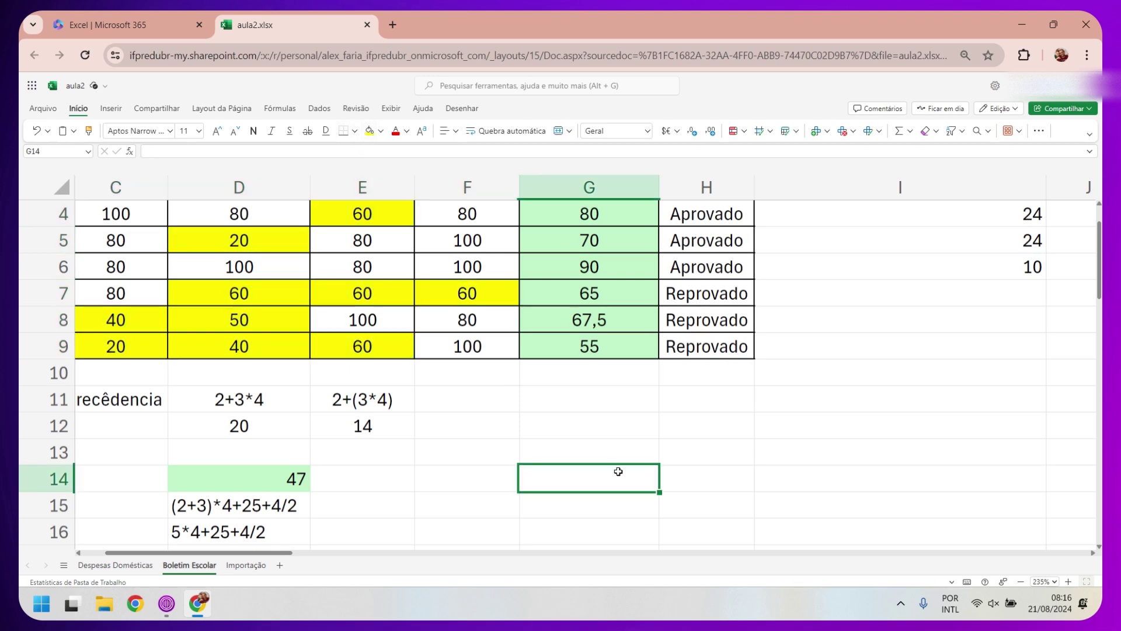
left_click(996, 267)
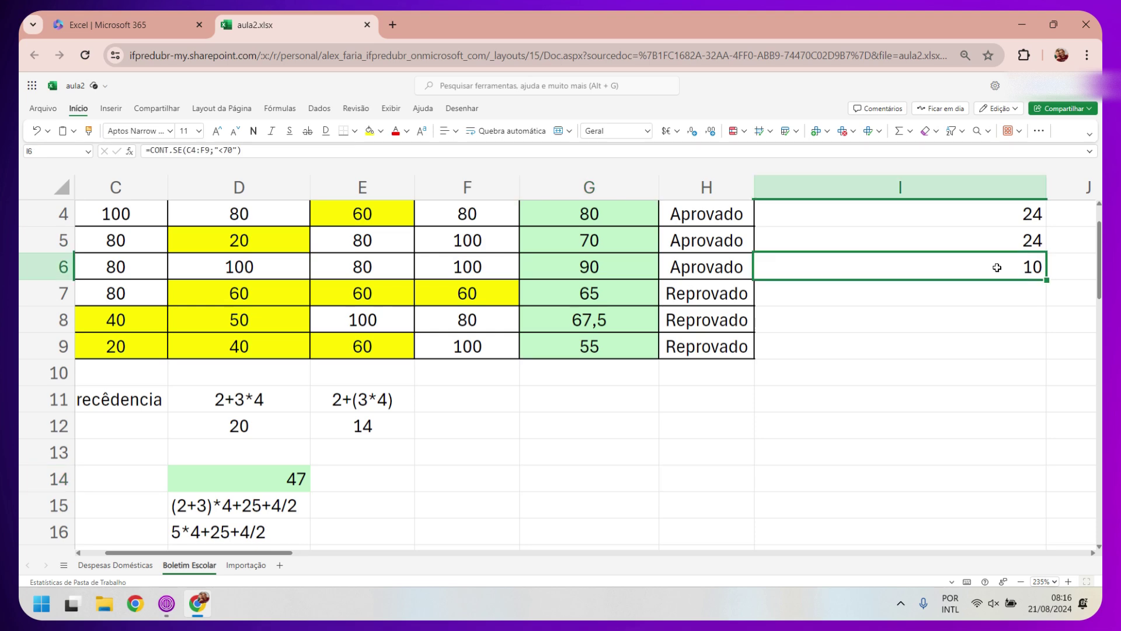
left_click(705, 273)
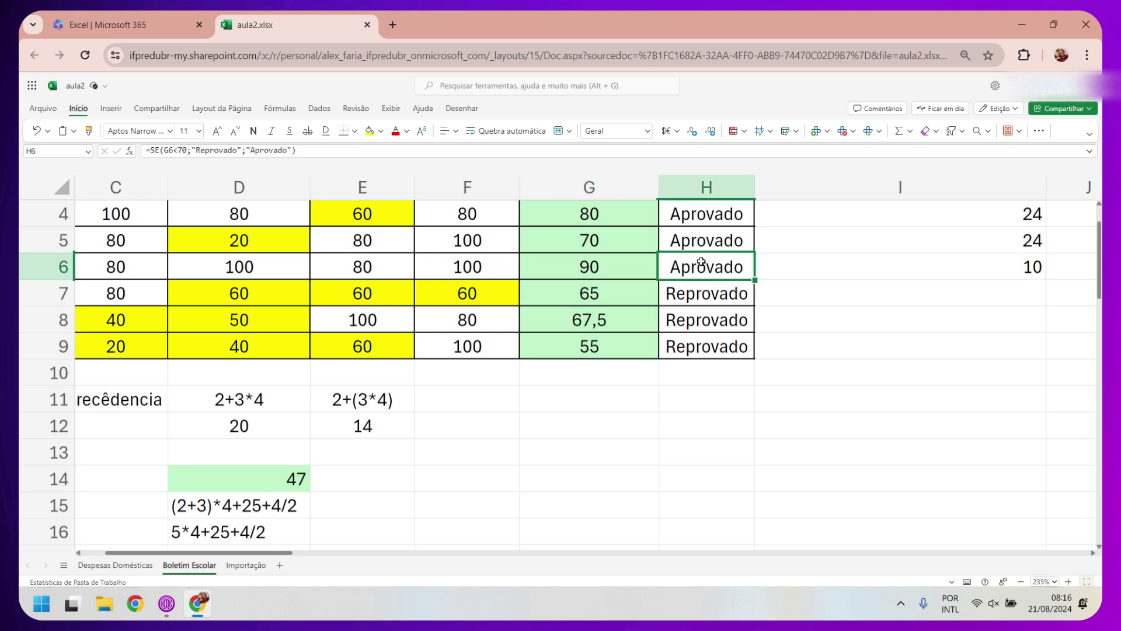
double_click(700, 263)
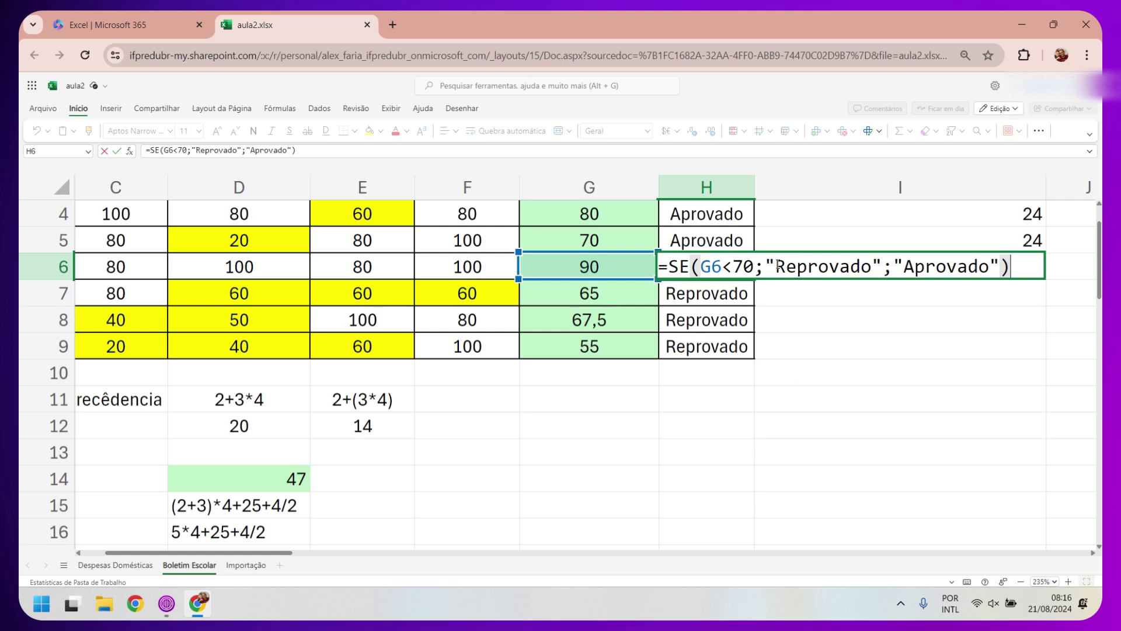
Replace "Reprovado" with e6 as the true result in H6's formula
left_click(778, 265)
left_click(877, 264)
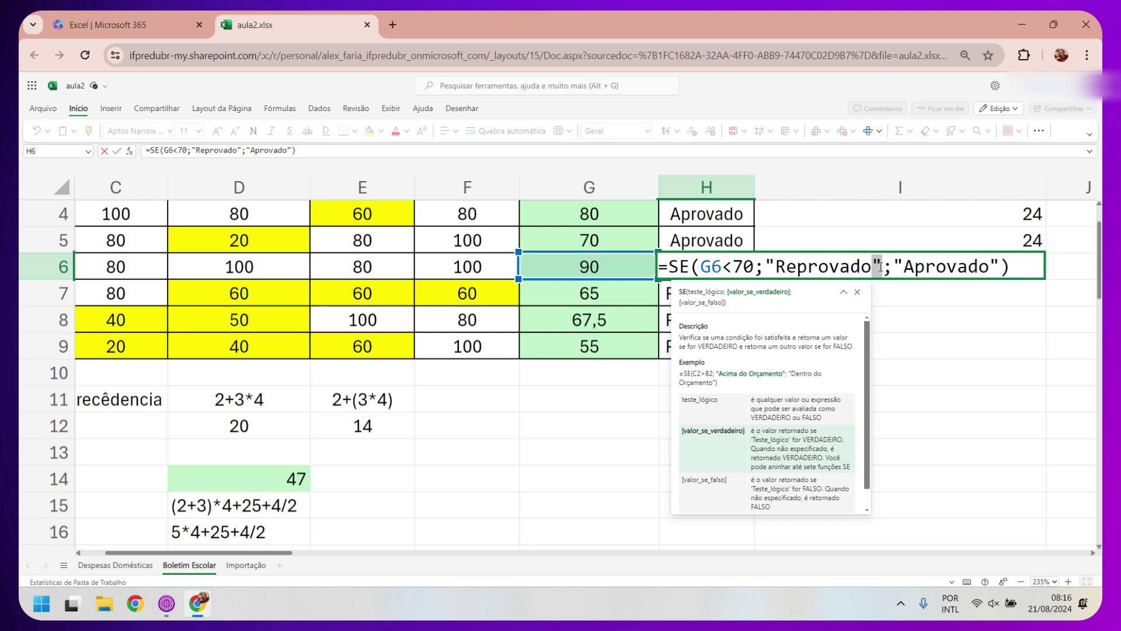
left_click_drag(765, 265, 879, 264)
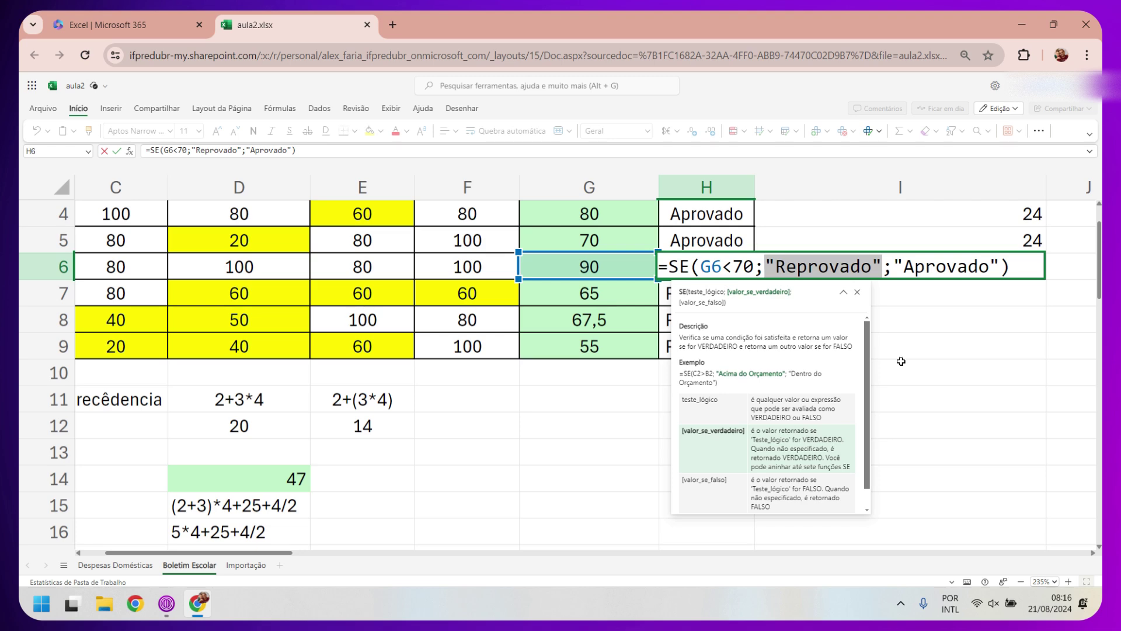
type("e6")
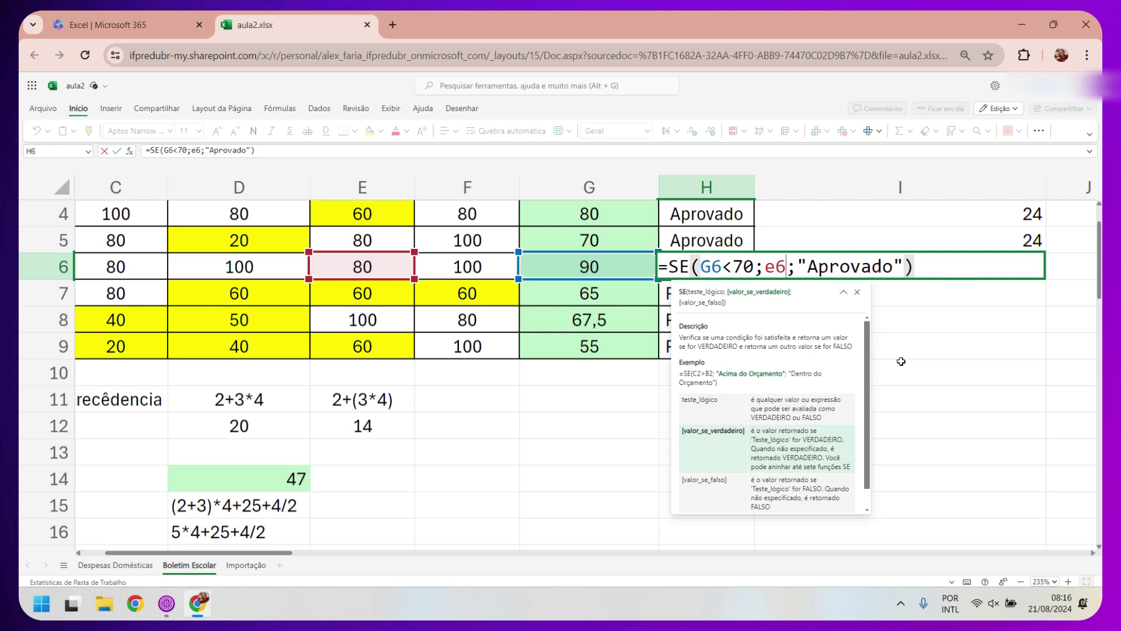
type("+")
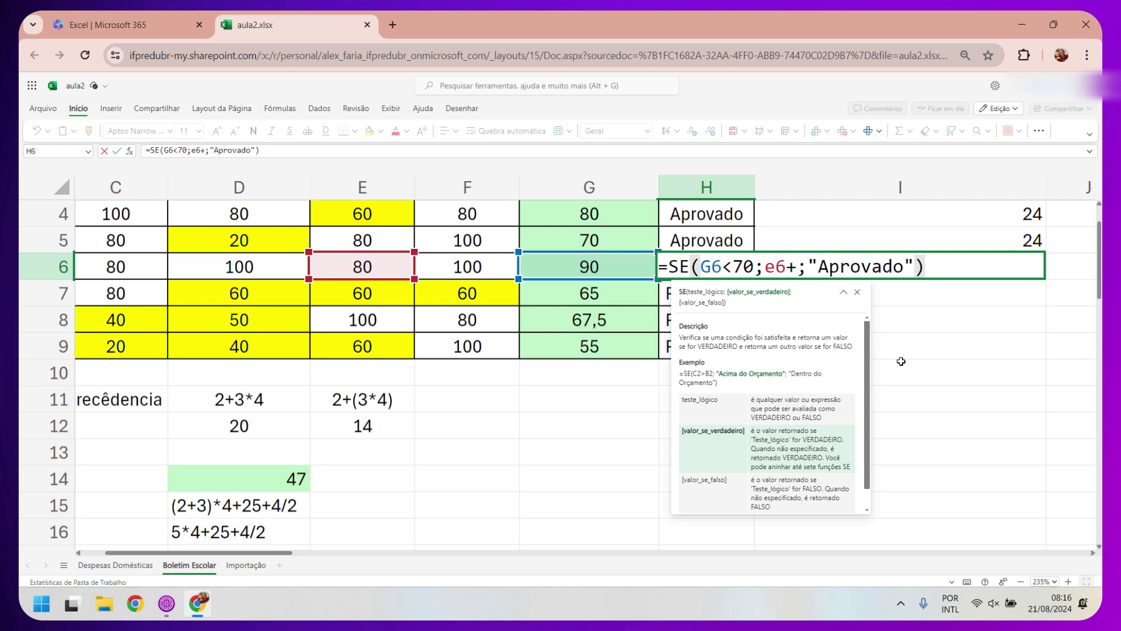
key("BackSpace")
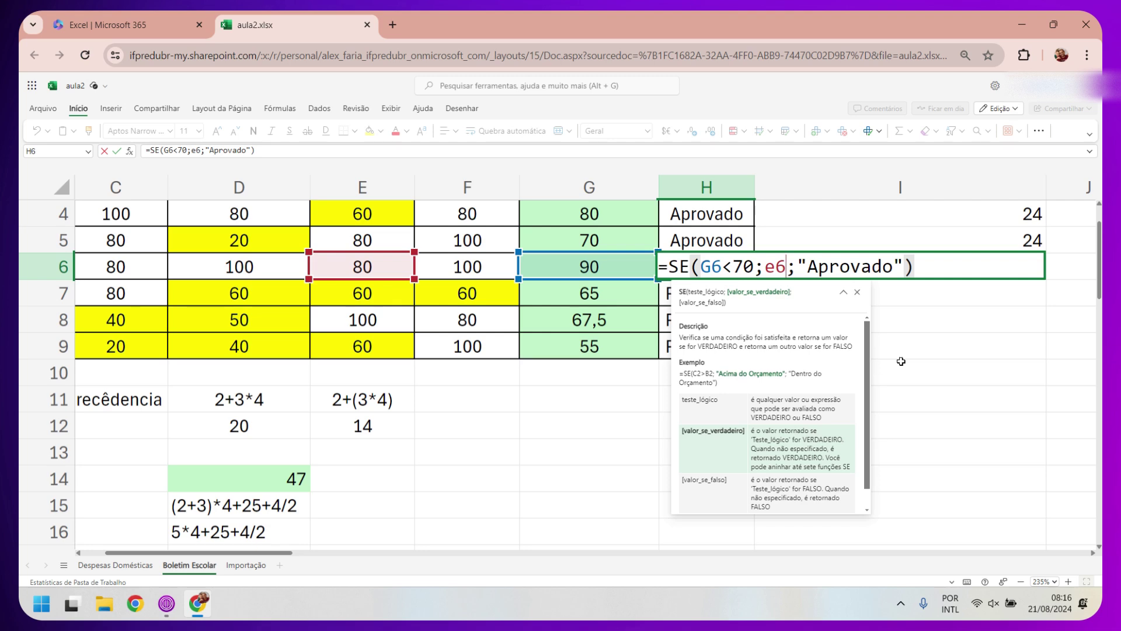
Confirm H6's edited formula, then set scores C6 and E6 to 0
key("Return")
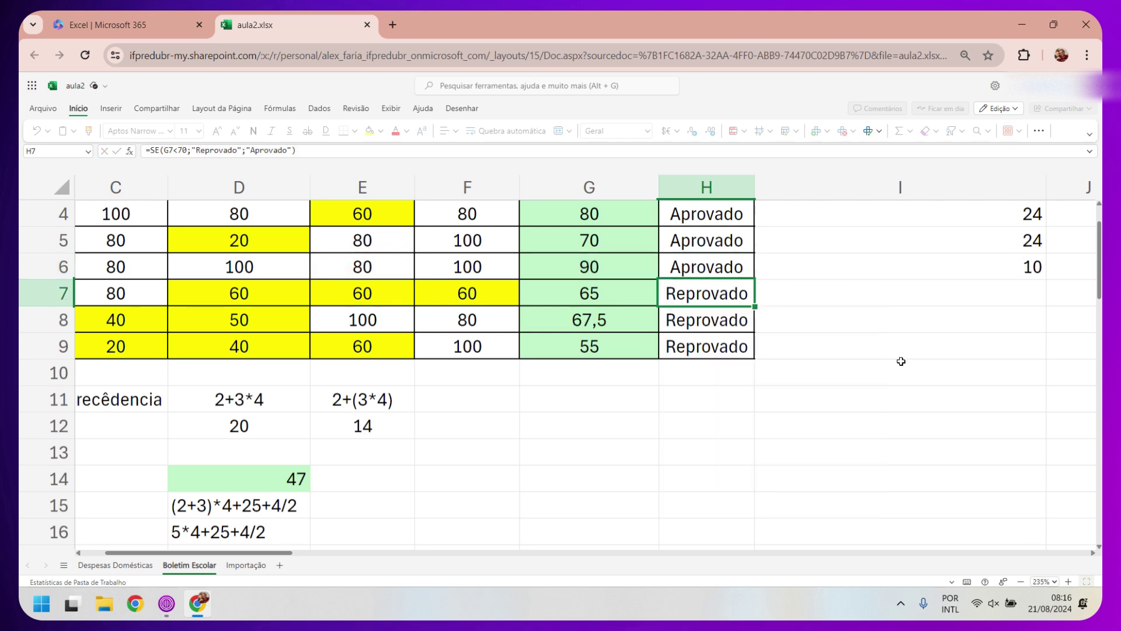
left_click(723, 272)
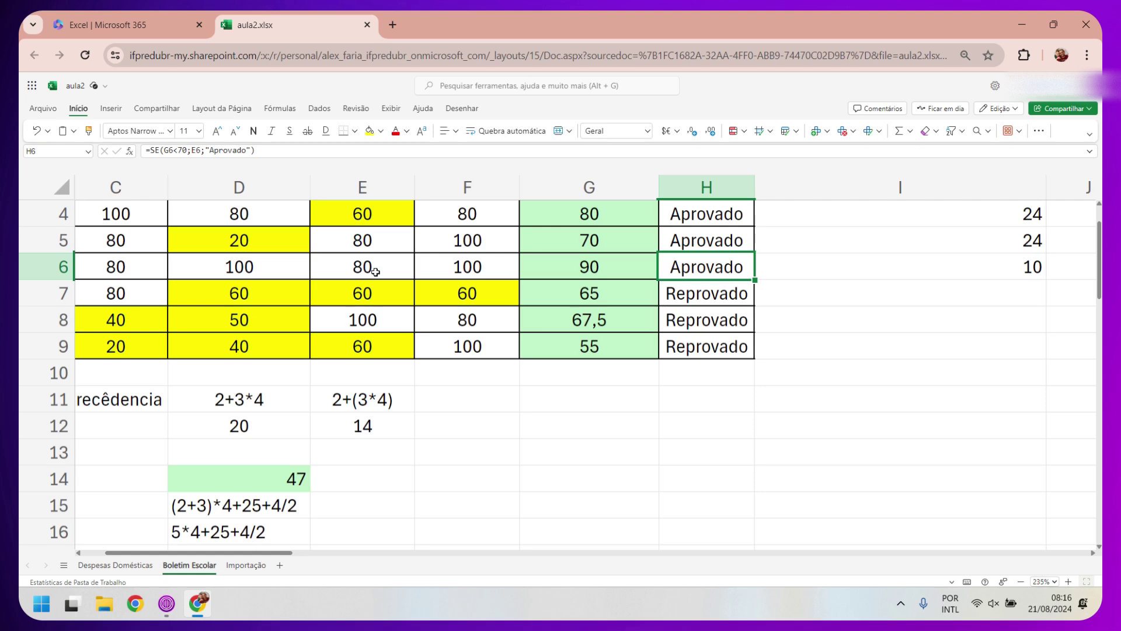
left_click(118, 267)
type("0")
key("Return")
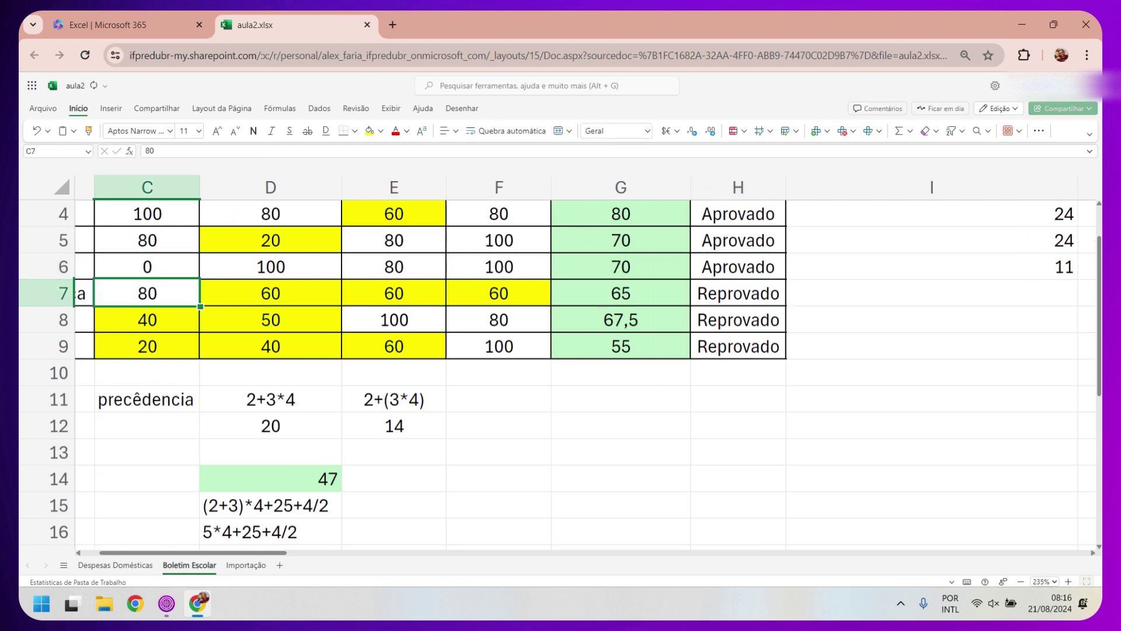
left_click(251, 267)
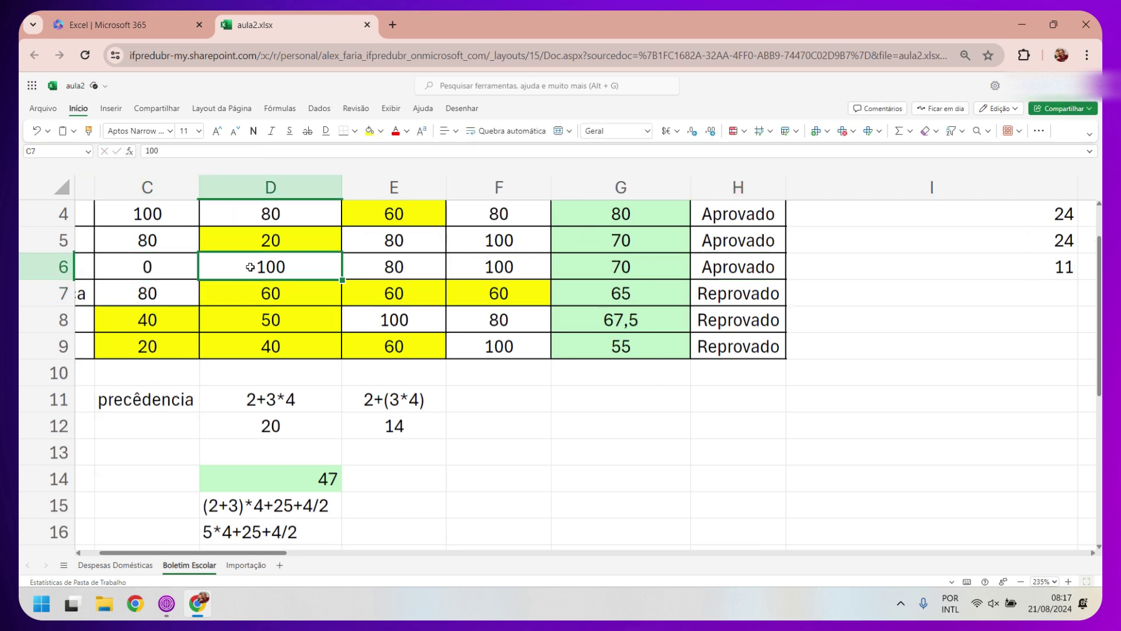
left_click(393, 269)
type("0")
key("Return")
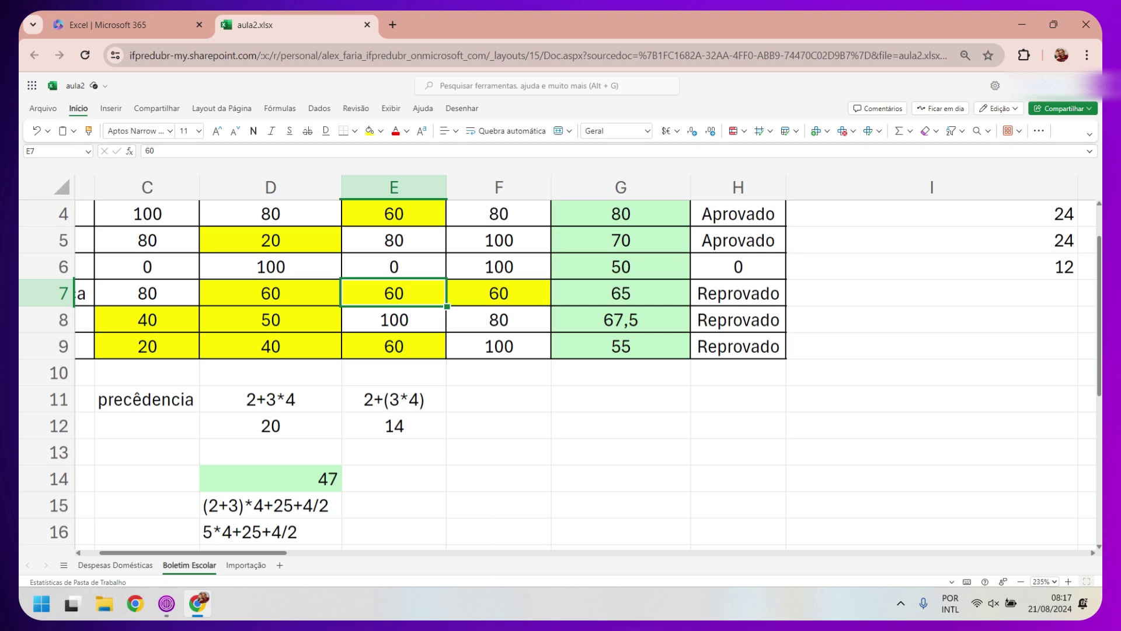
left_click(398, 267)
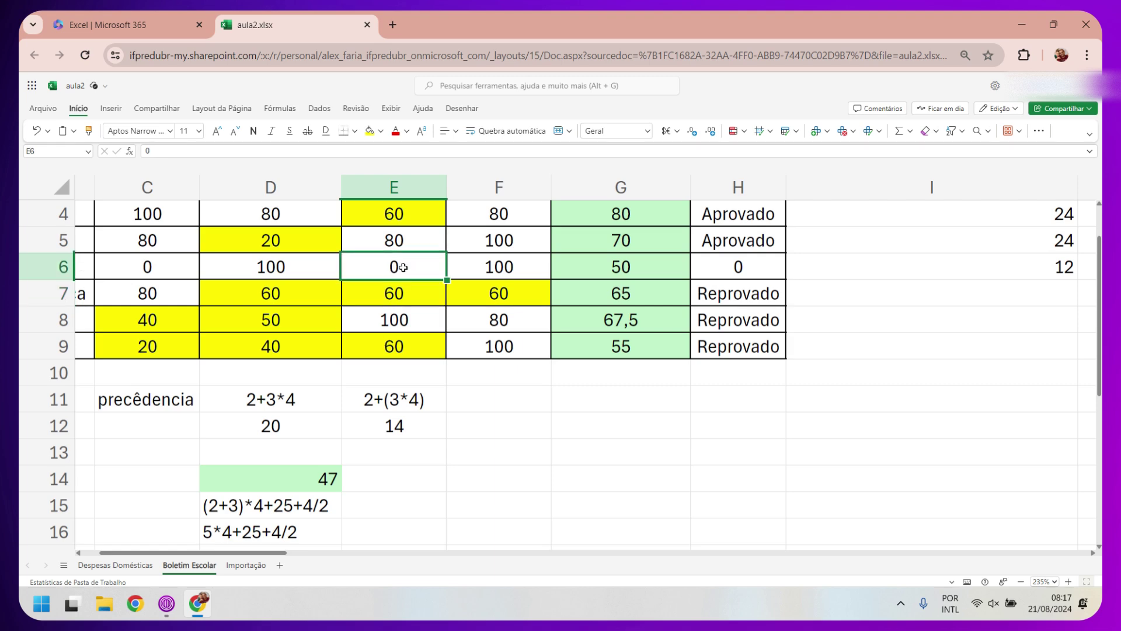
left_click(748, 275)
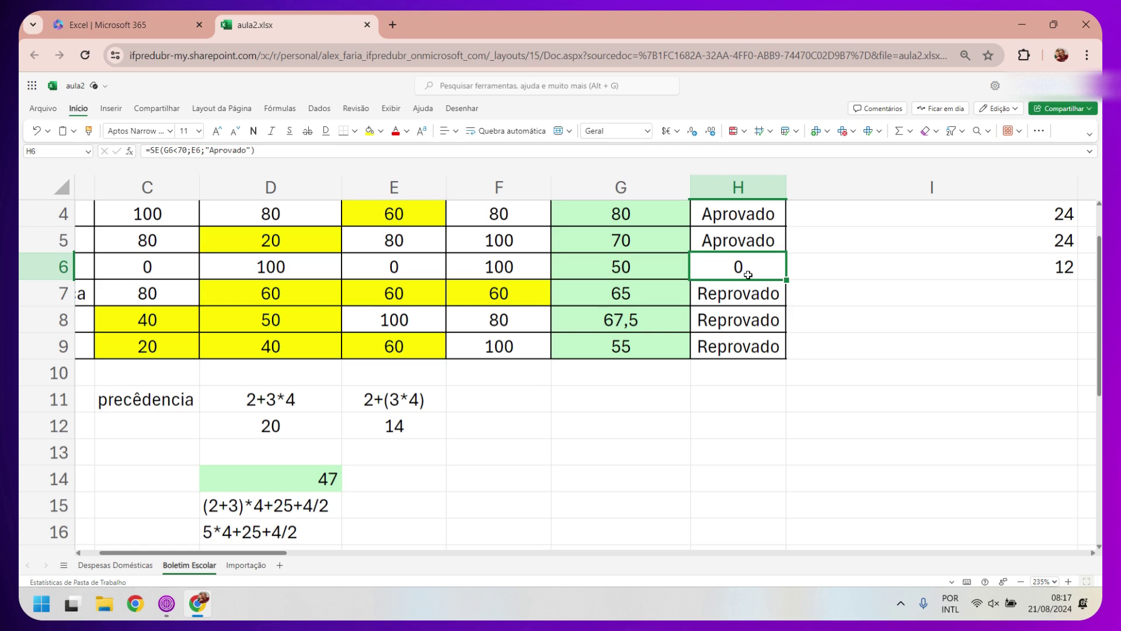
Make H6's true result reference cell D15 instead of E6
double_click(748, 274)
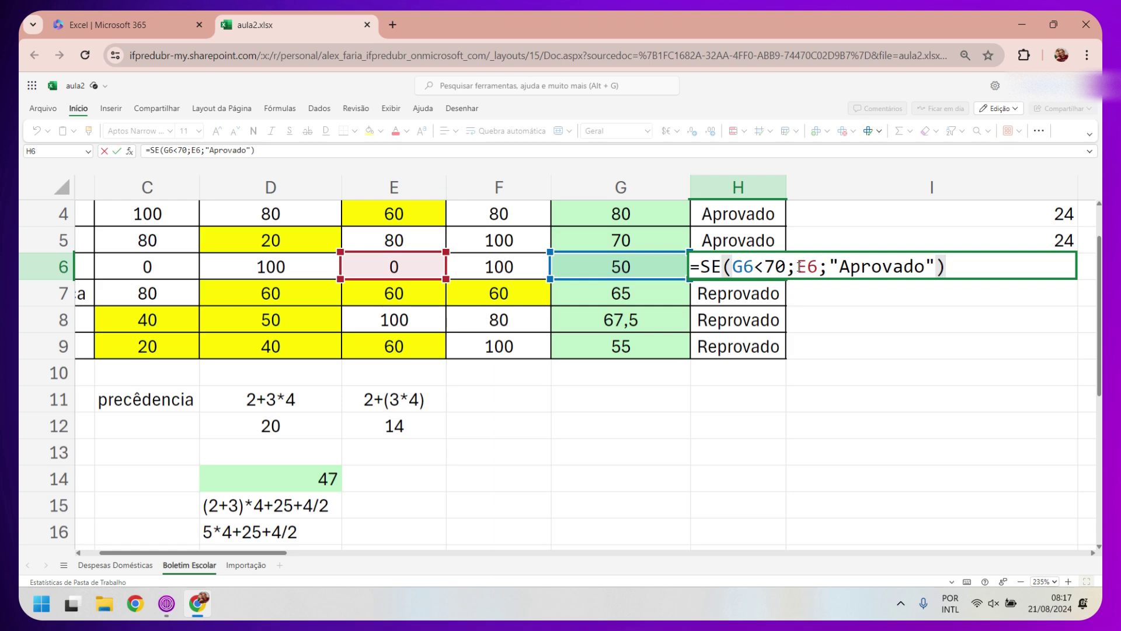
left_click(816, 270)
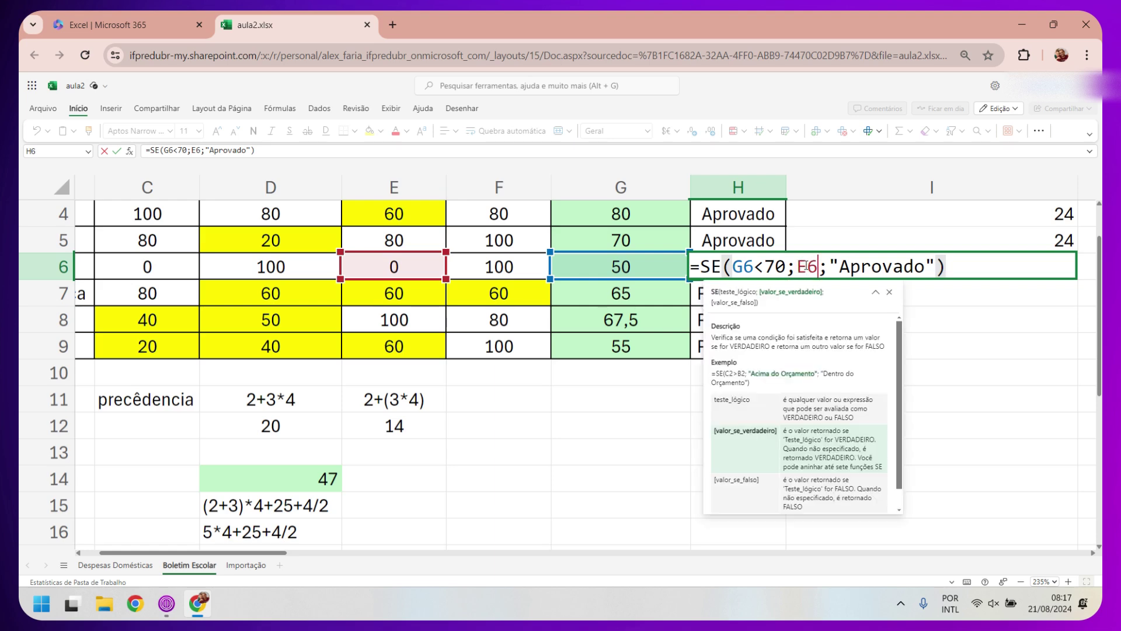
left_click(801, 266)
left_click_drag(801, 266, 818, 266)
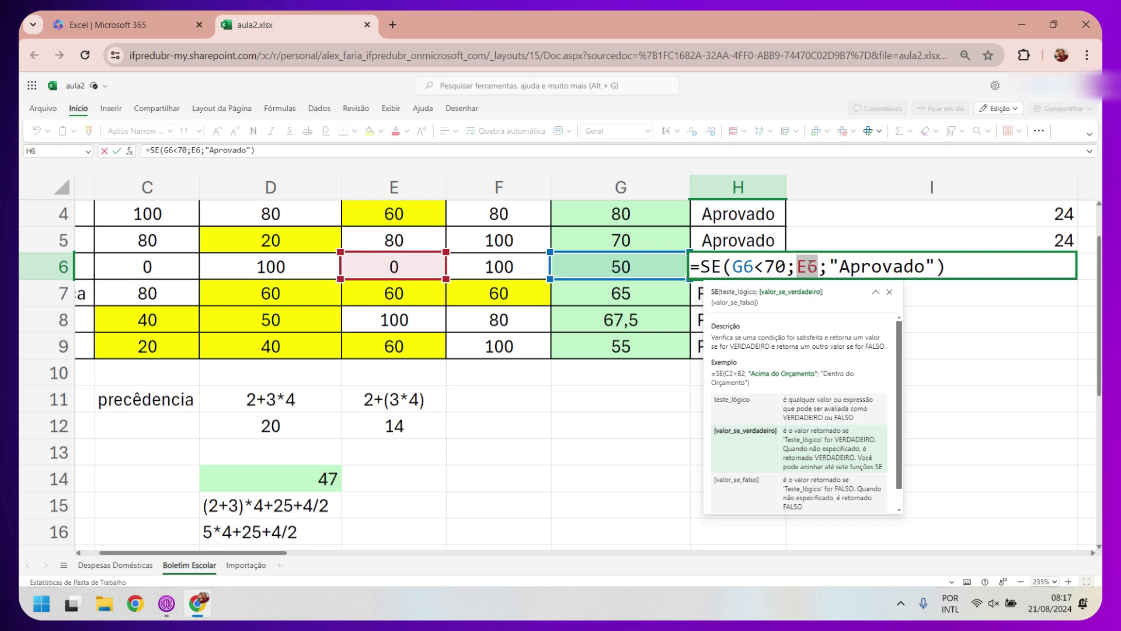
left_click_drag(830, 267, 928, 267)
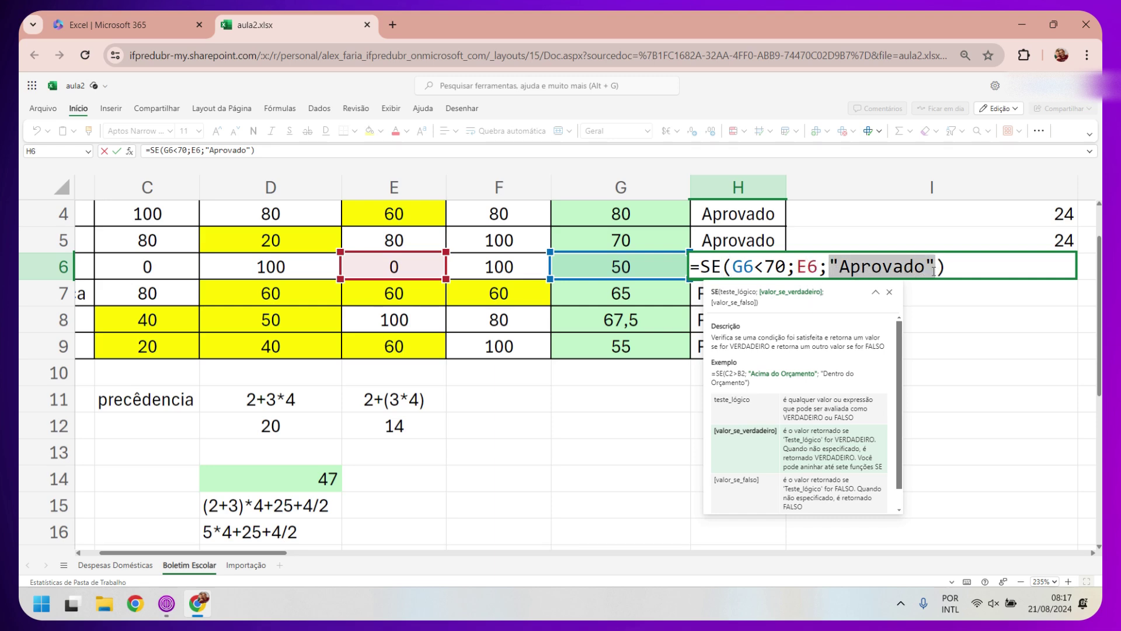
left_click_drag(797, 266, 903, 268)
type("\"Aprovado\"")
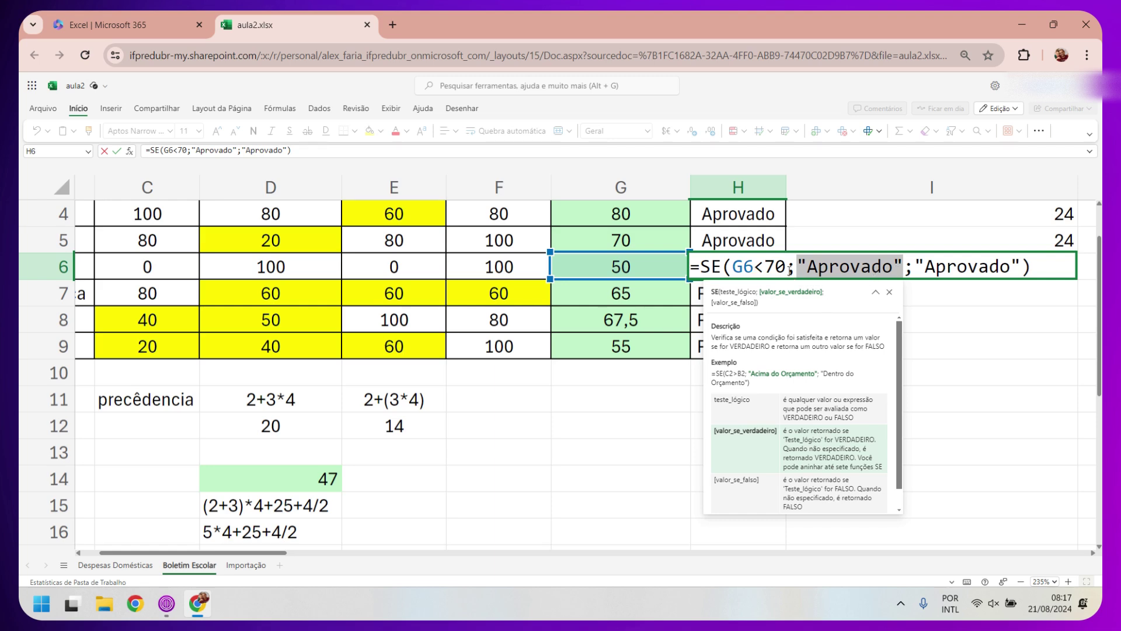
key("BackSpace")
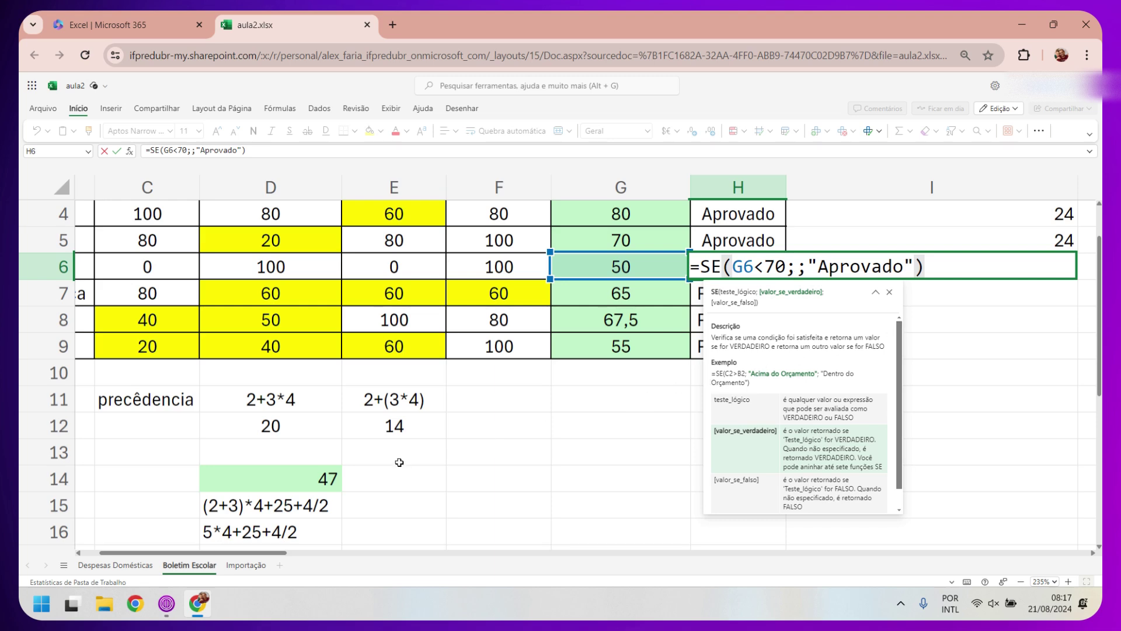
left_click(287, 505)
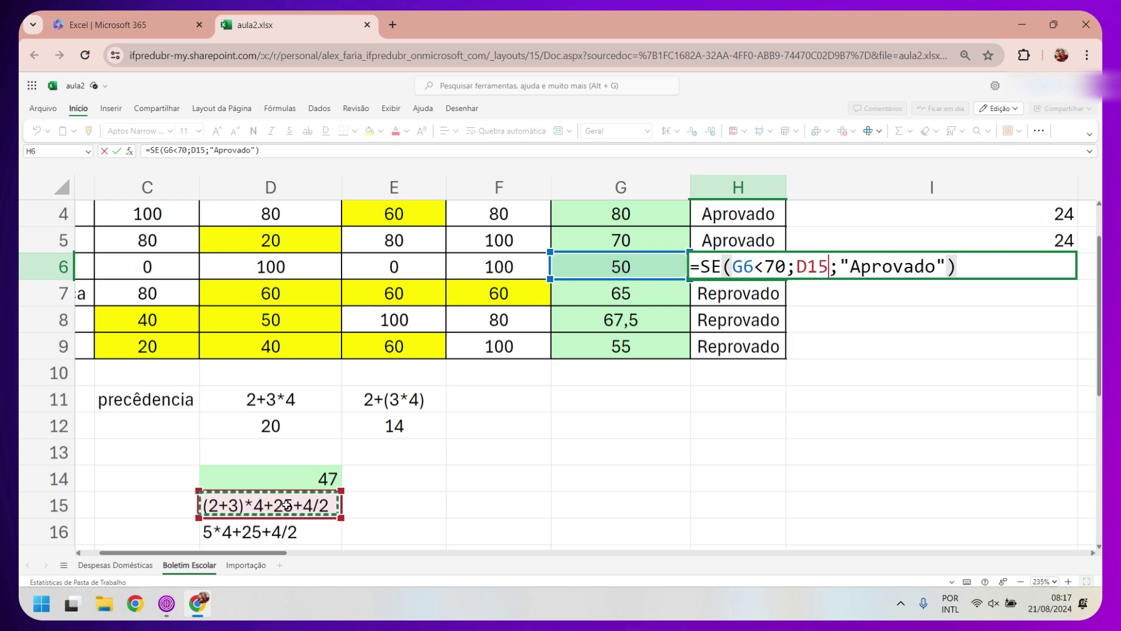
key("Return")
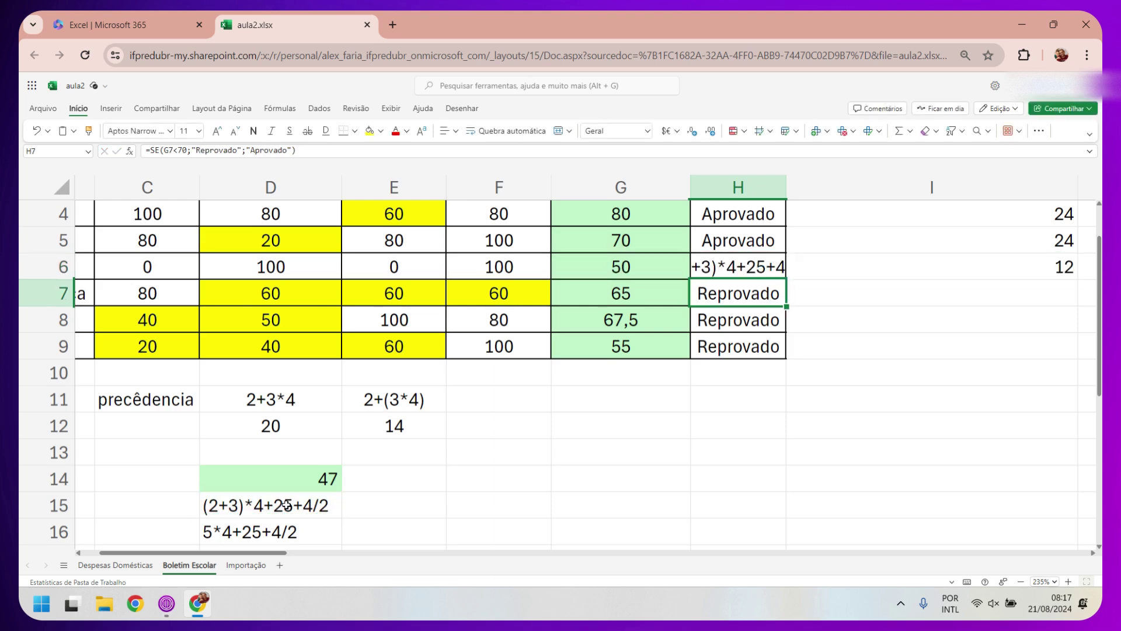
Replace D15 with E6+F6 in H6's formula and check scores E6 and F6
left_click(763, 269)
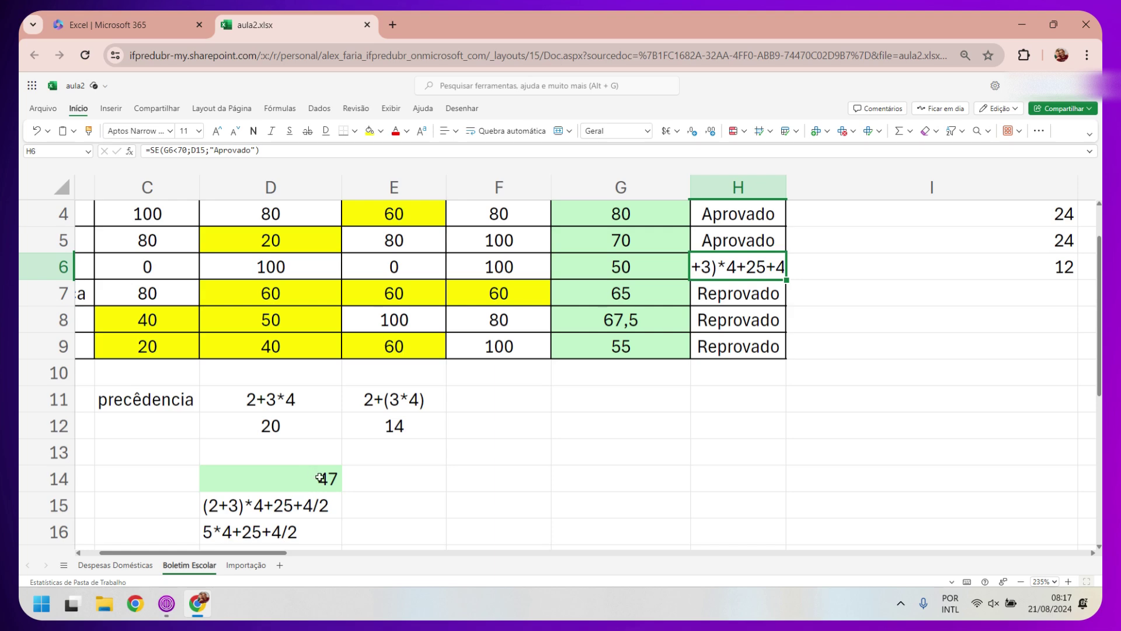
double_click(746, 267)
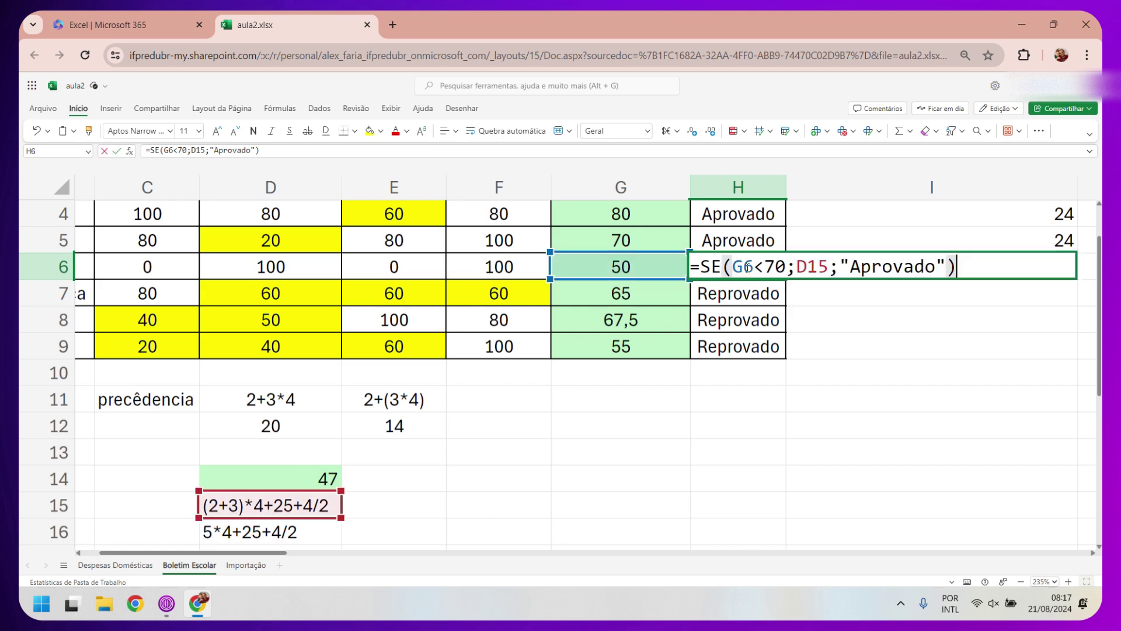
left_click(797, 266)
left_click_drag(796, 266, 827, 266)
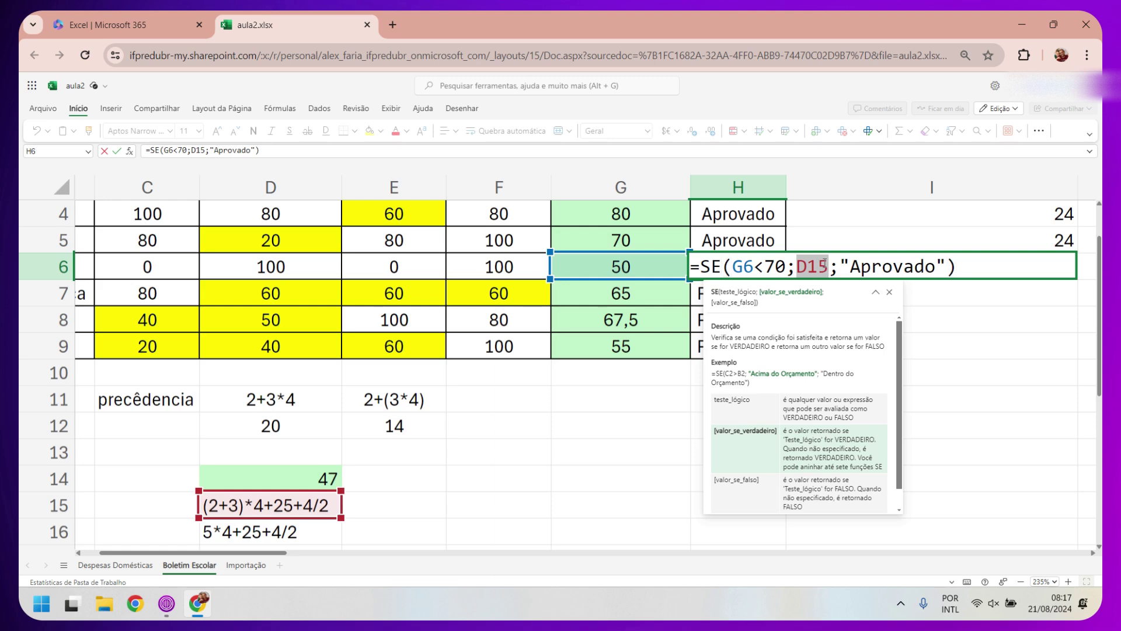
key("BackSpace")
type("e6")
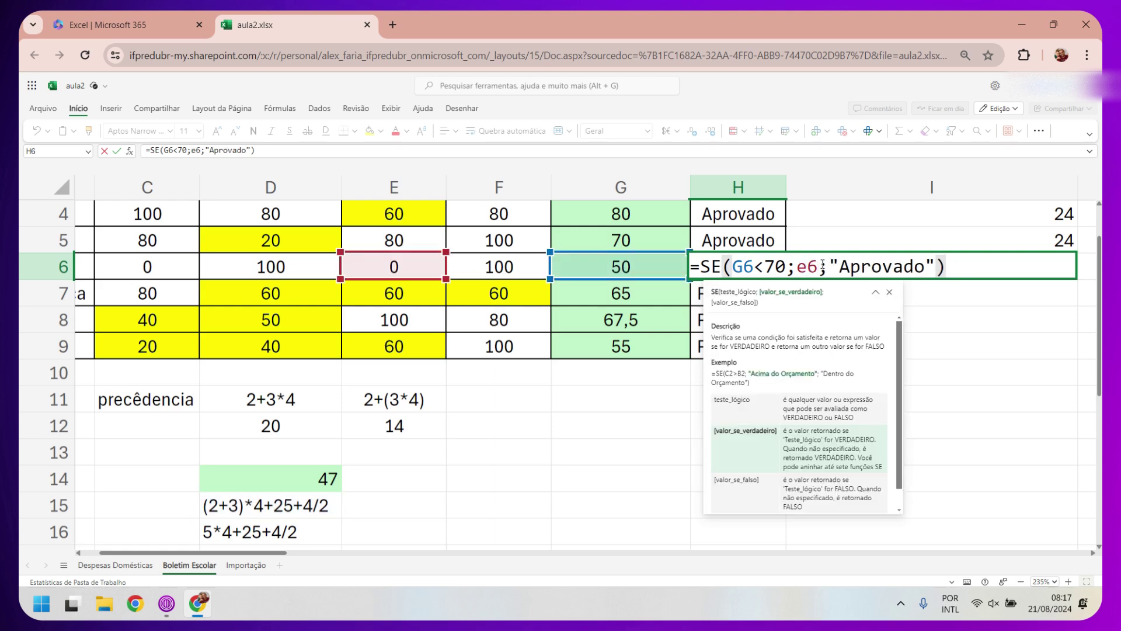
type("+")
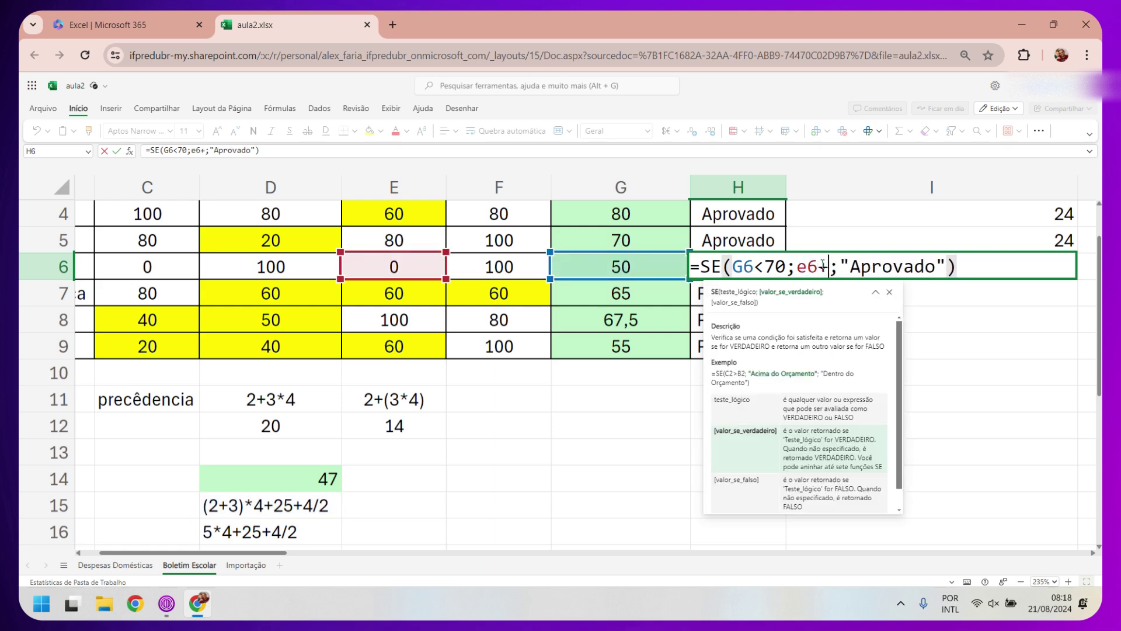
type("f")
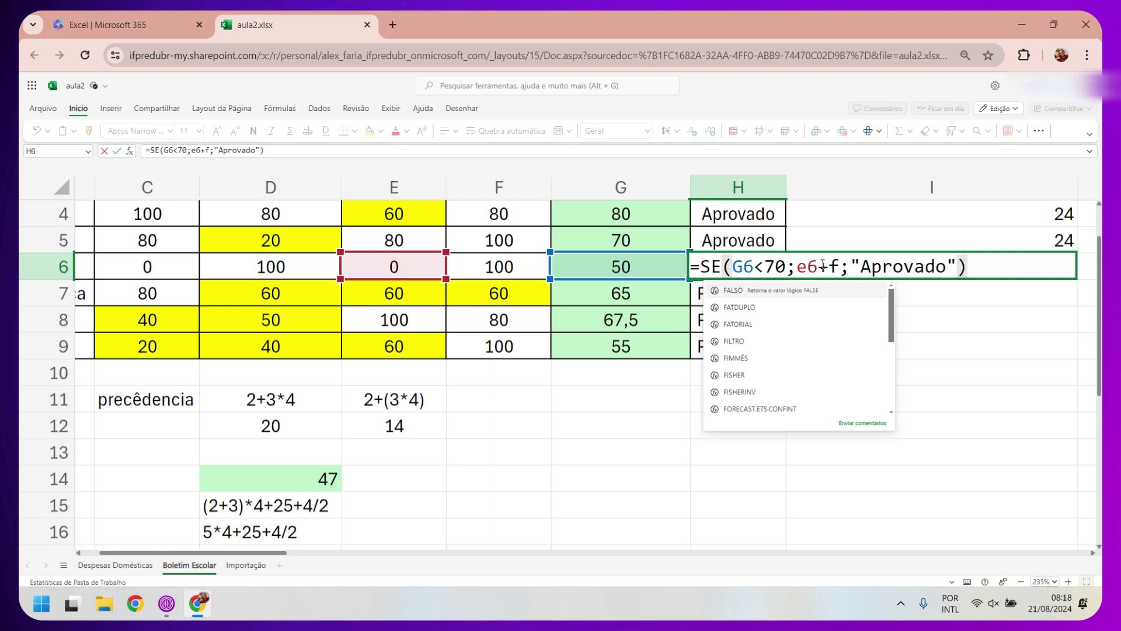
type("6")
key("Return")
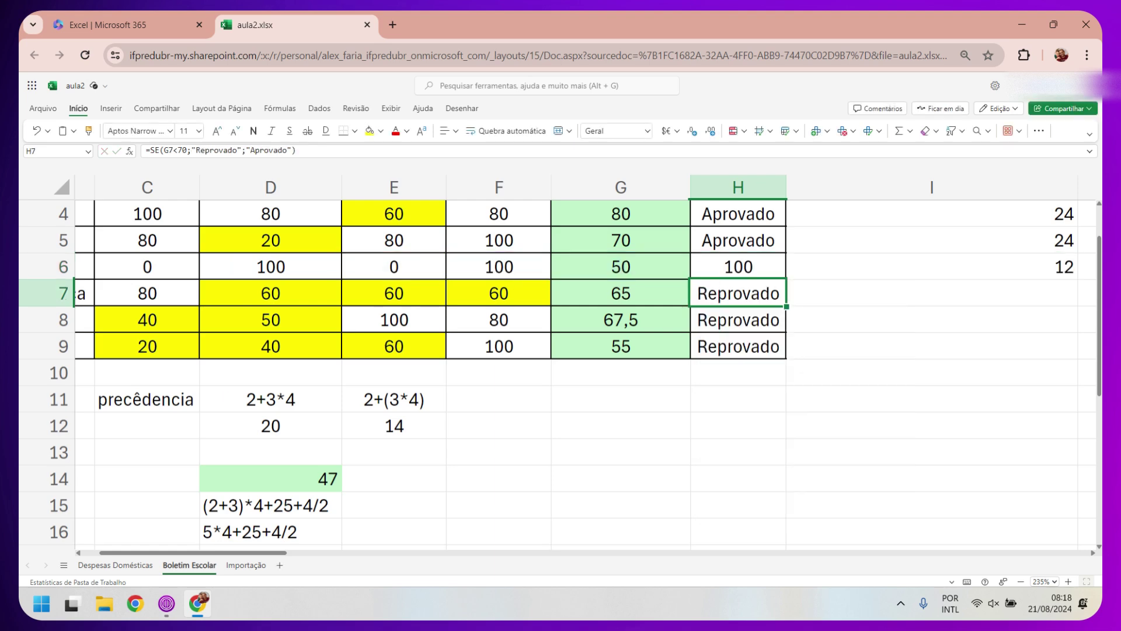
left_click(404, 271)
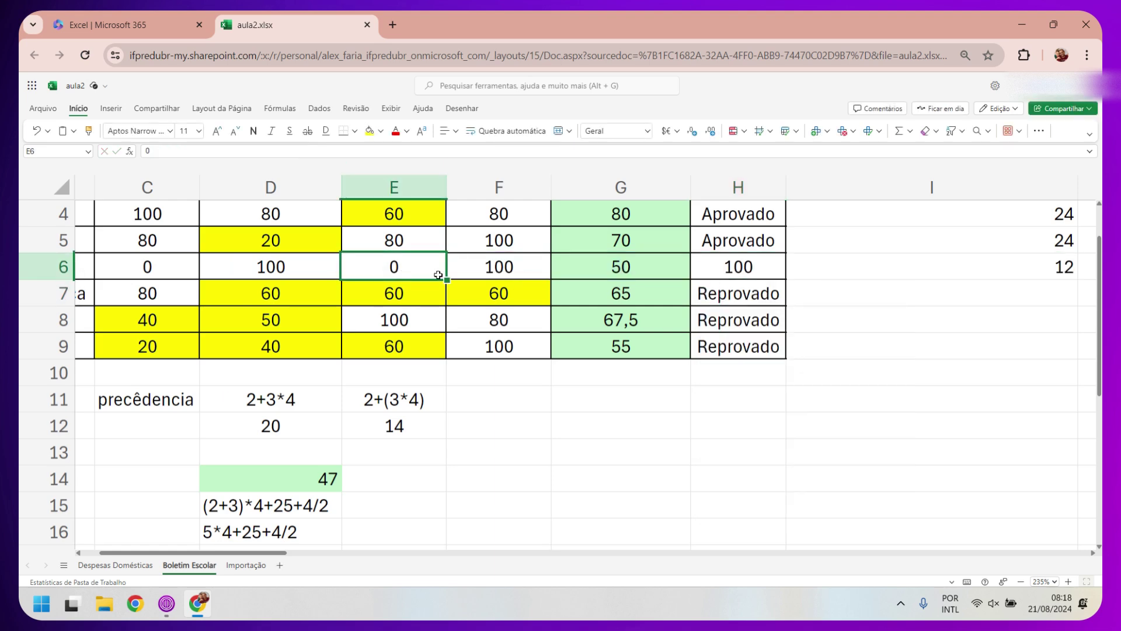
left_click(508, 270, "ctrl")
Edit H6's formula, trying E6-20% in place of E6+F6 as the true result
left_click(744, 267)
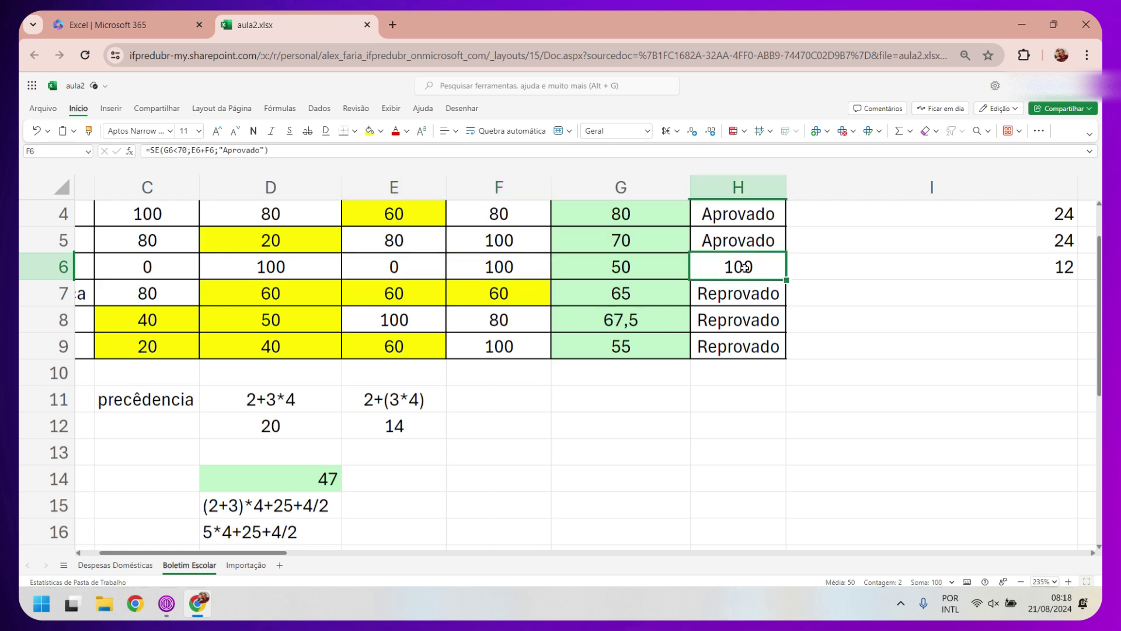
double_click(744, 266)
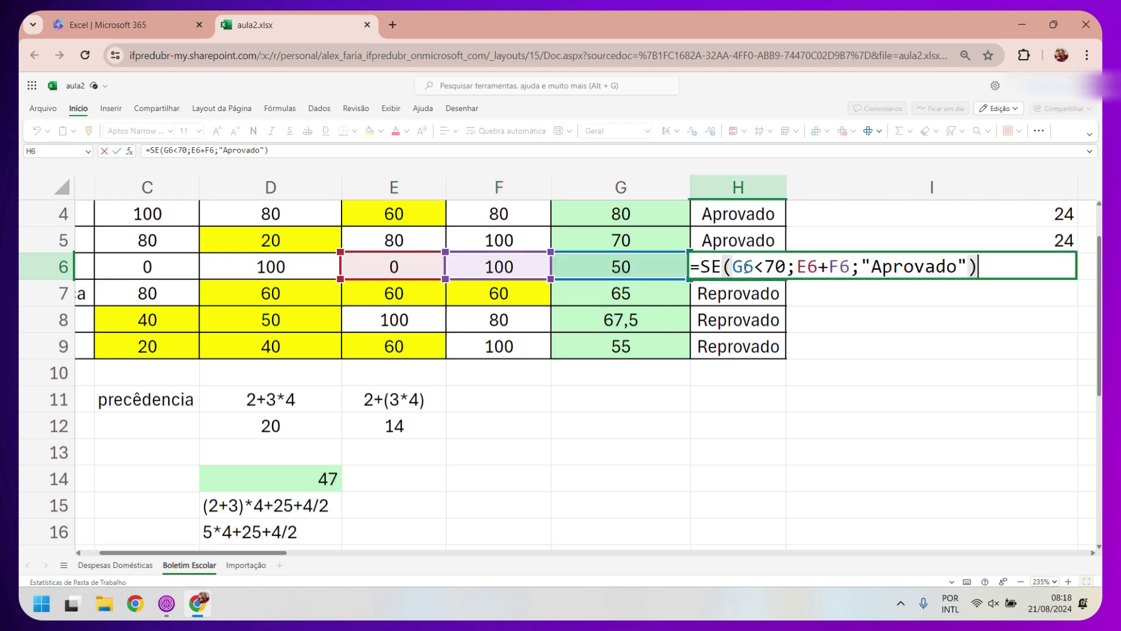
left_click_drag(796, 267, 848, 267)
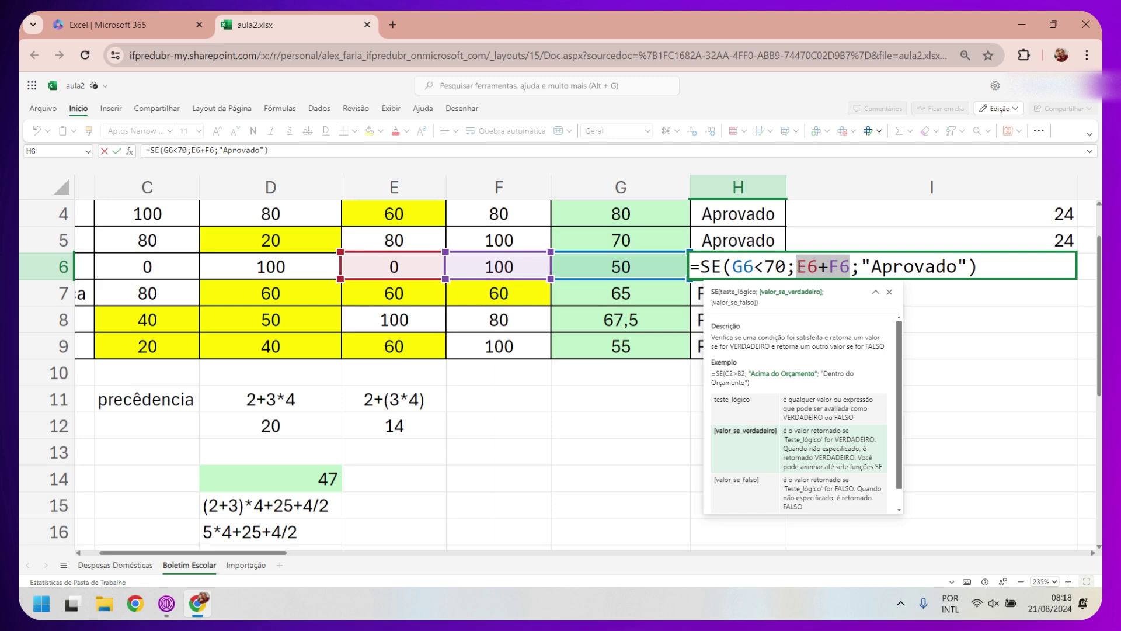
left_click(798, 266)
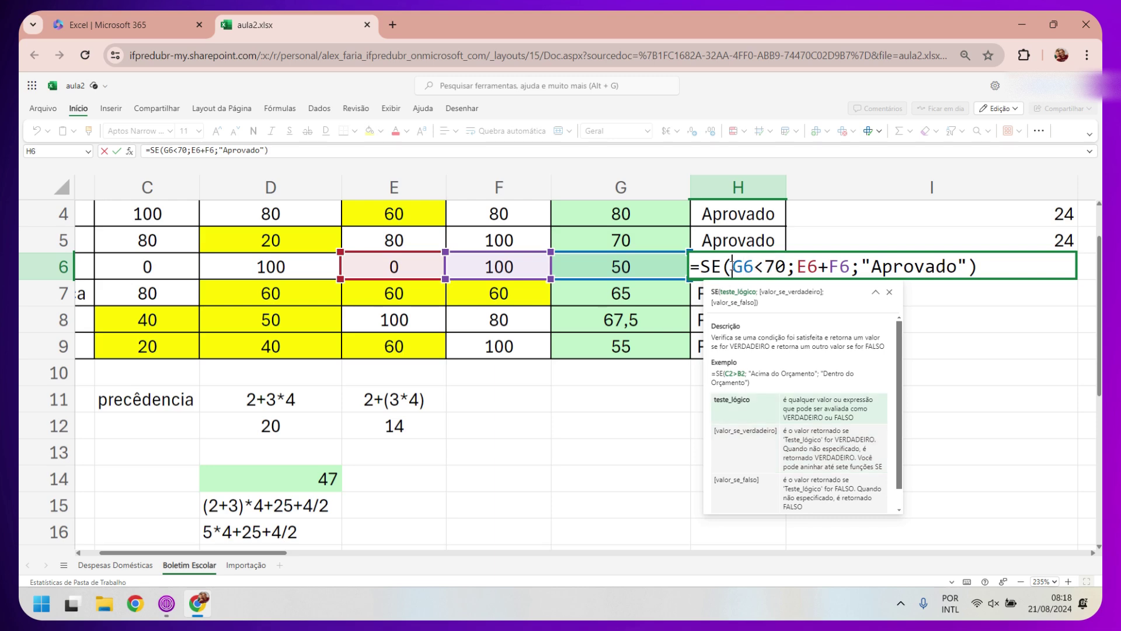
left_click_drag(731, 265, 762, 266)
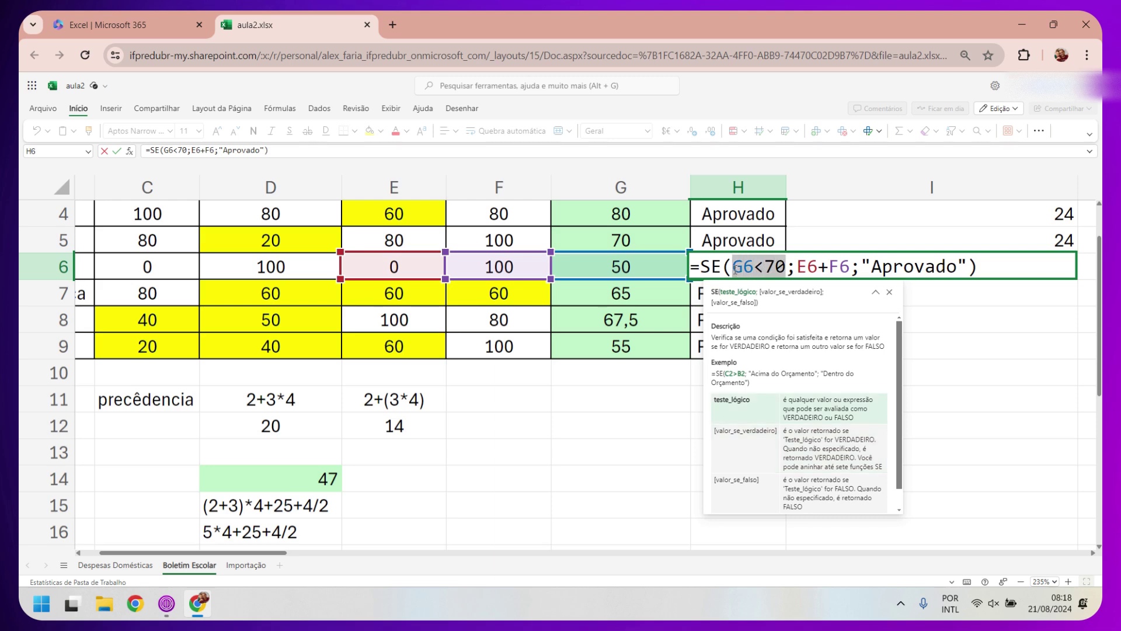
left_click(759, 267)
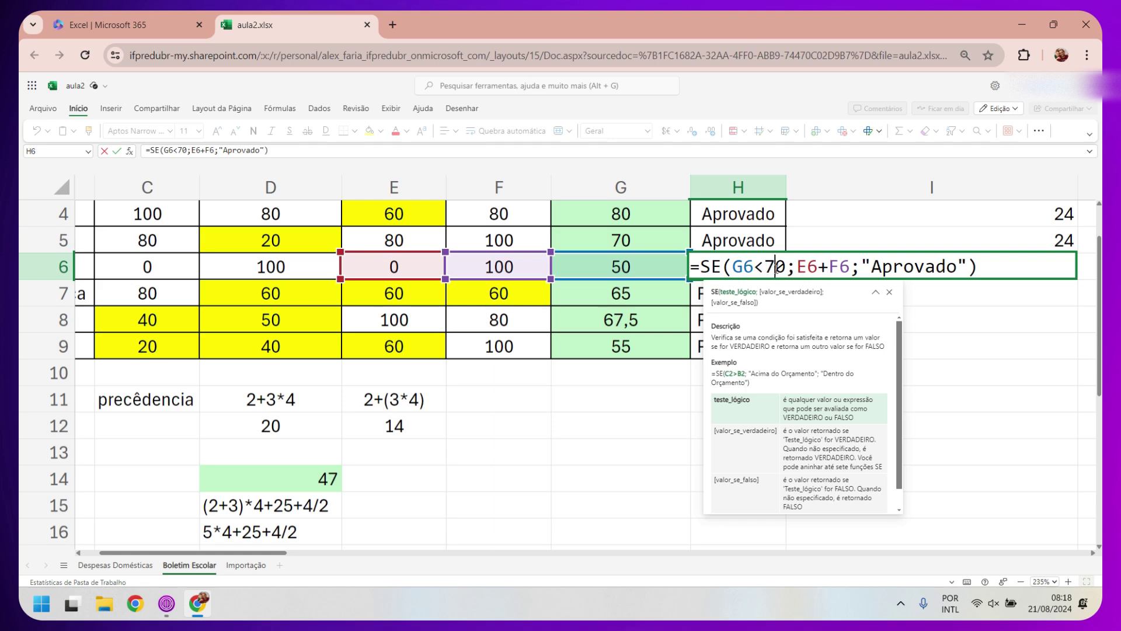
left_click(771, 267)
left_click_drag(797, 267, 828, 267)
type("-")
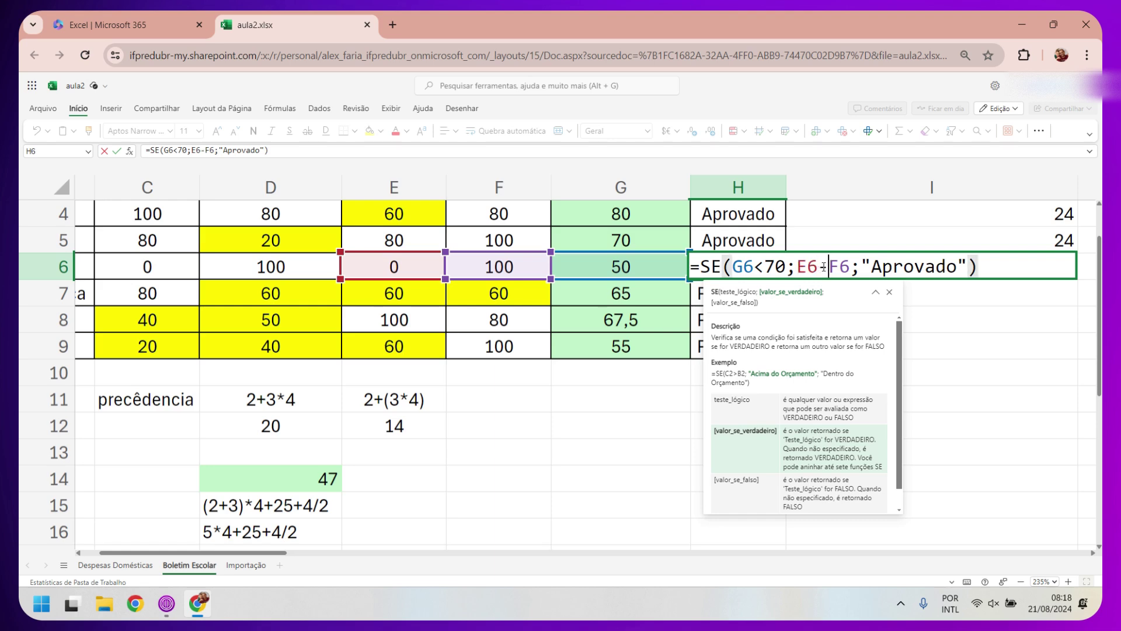
type("20%")
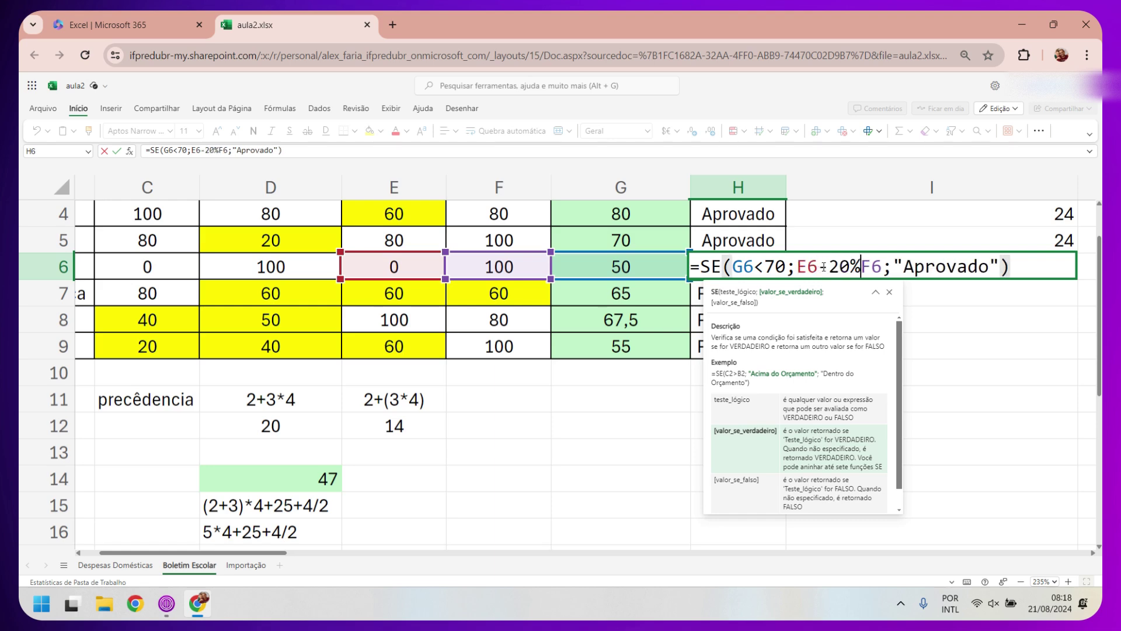
key("Delete")
key("Delete")
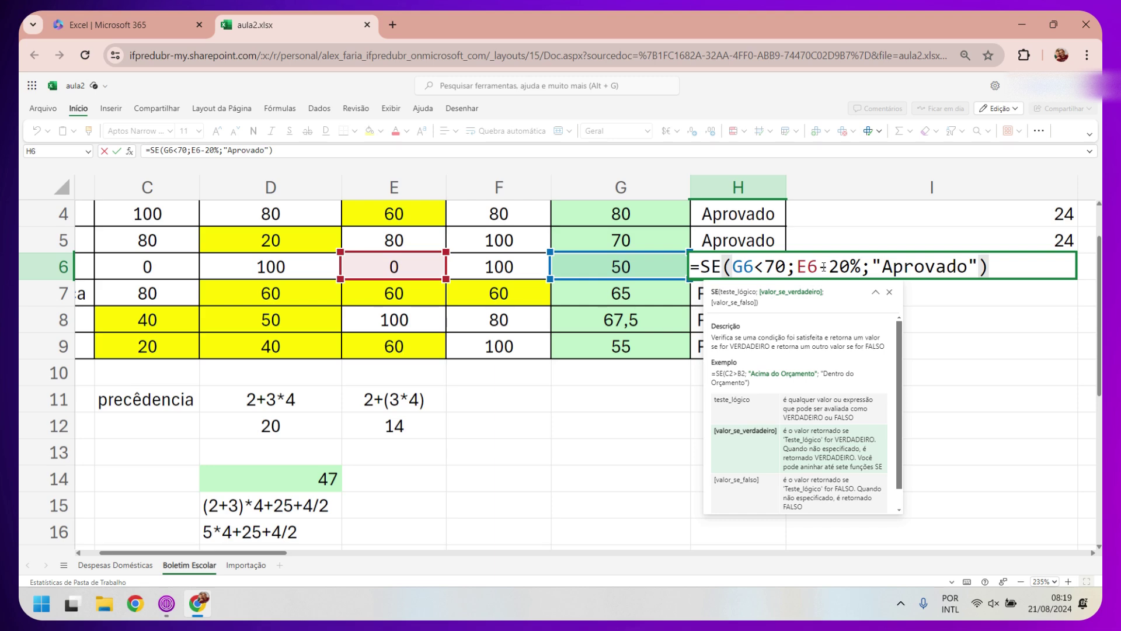
Restore "Reprovado" as H6's true result so it shows Reprovado
key("BackSpace")
key("BackSpace")
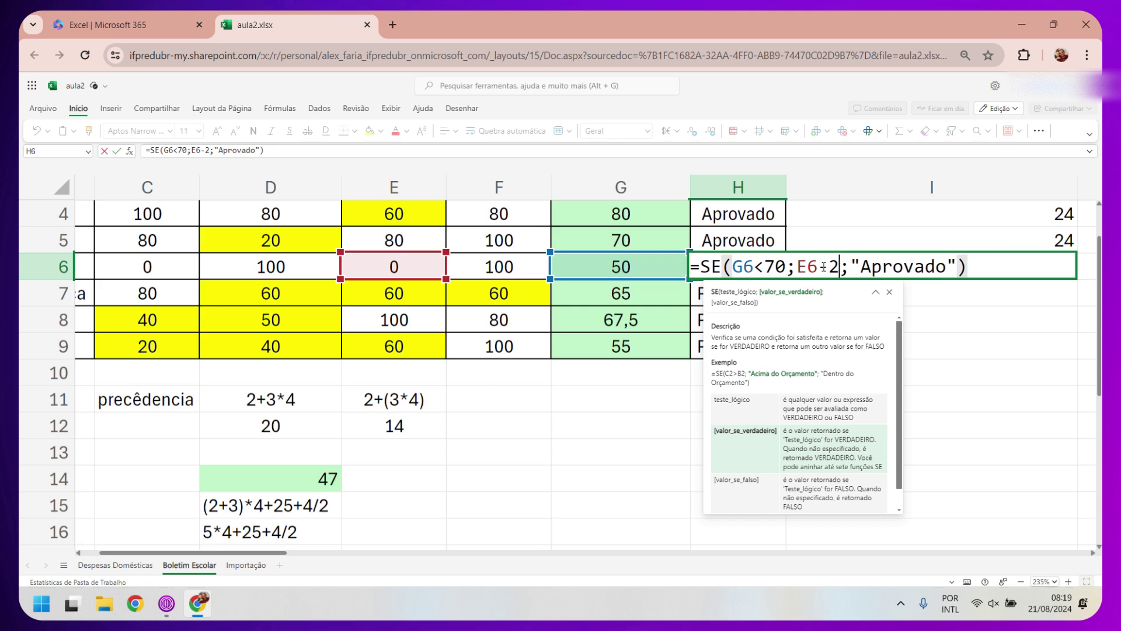
key("BackSpace")
key("BackSpace")
key("BackSpace")
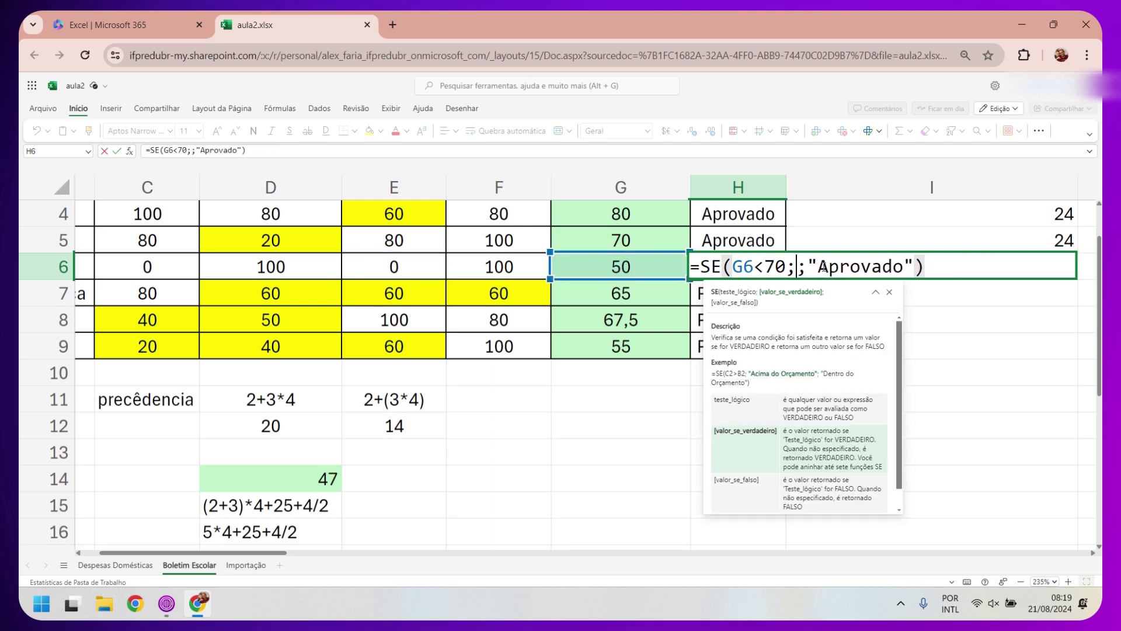
type("\"Repro")
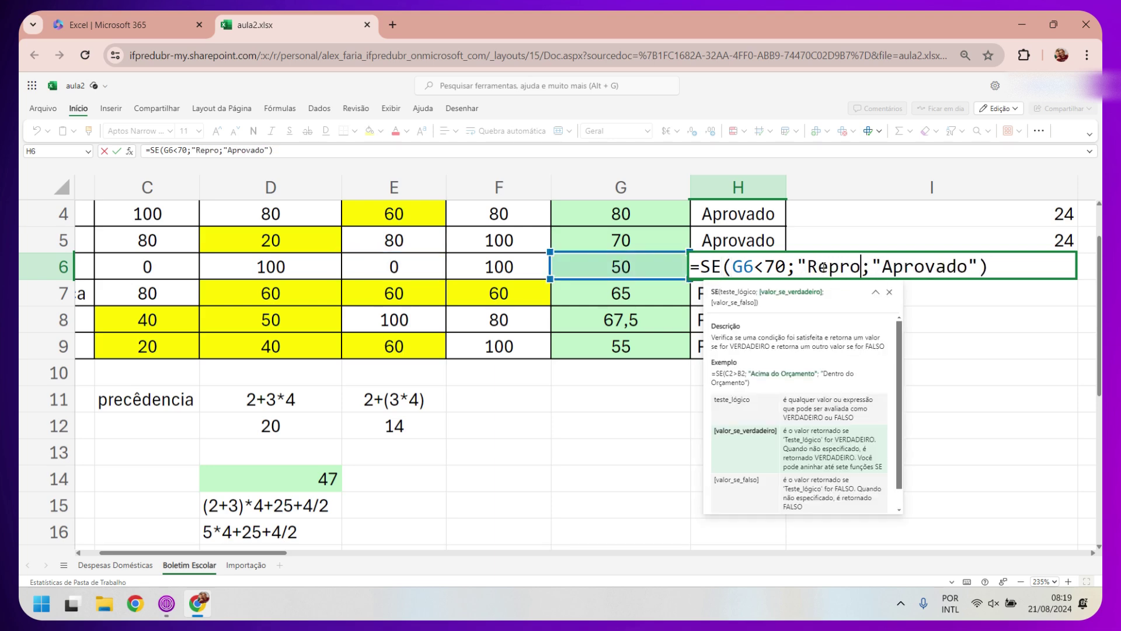
type("vado\"")
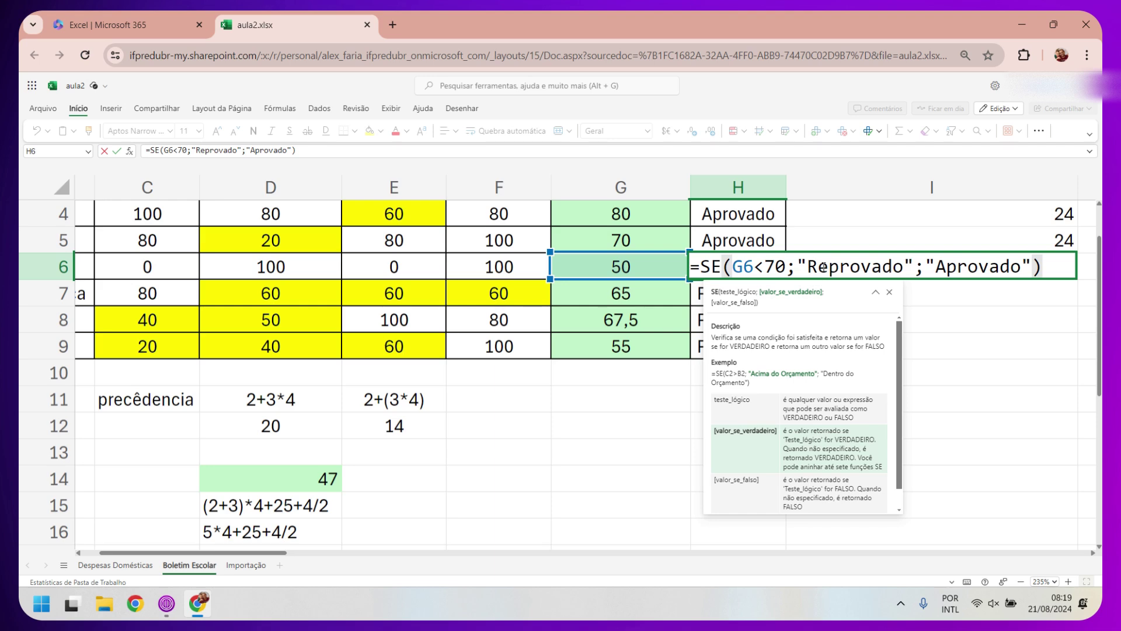
key("Return")
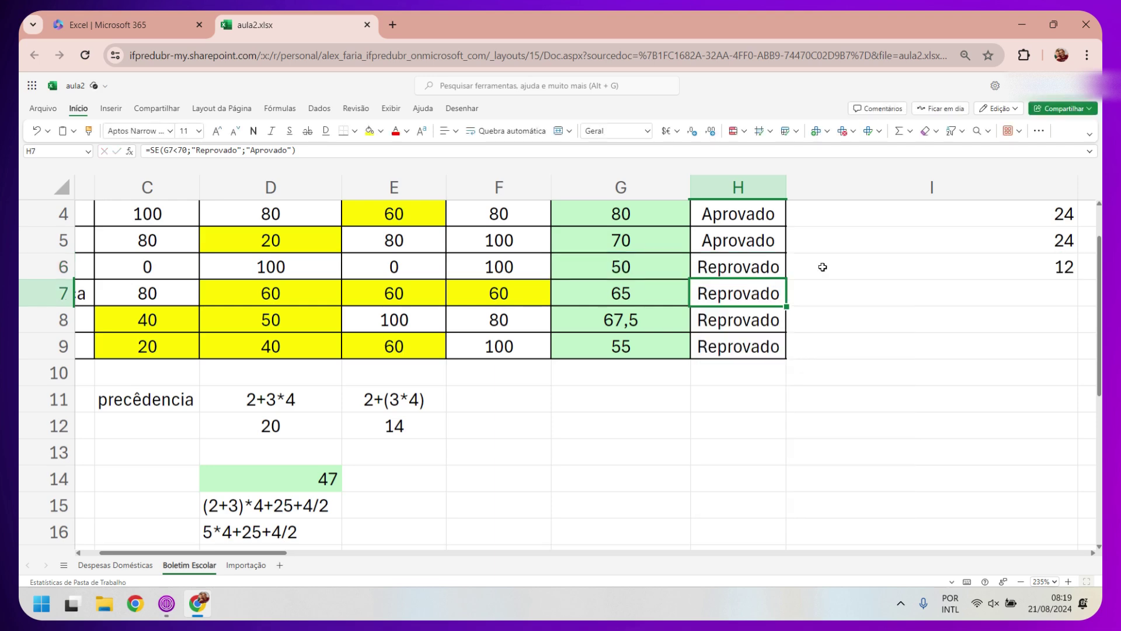
left_click(892, 265)
double_click(892, 265)
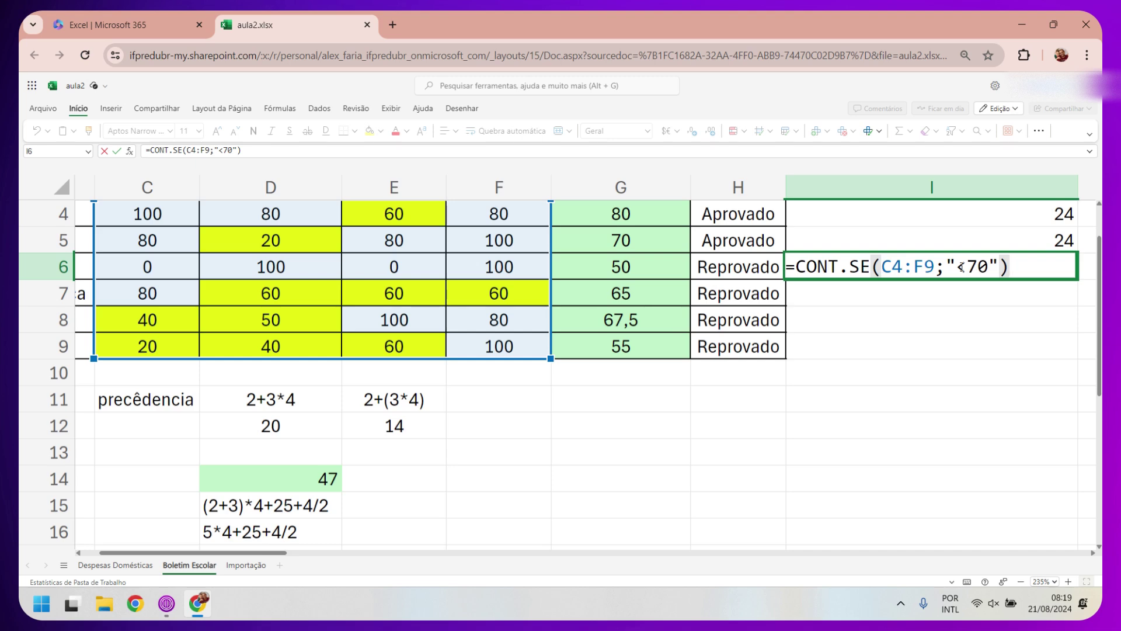
Inspect the <70 criterion in I6's formula, then cancel the edit so I6 keeps 12
left_click_drag(957, 267, 994, 267)
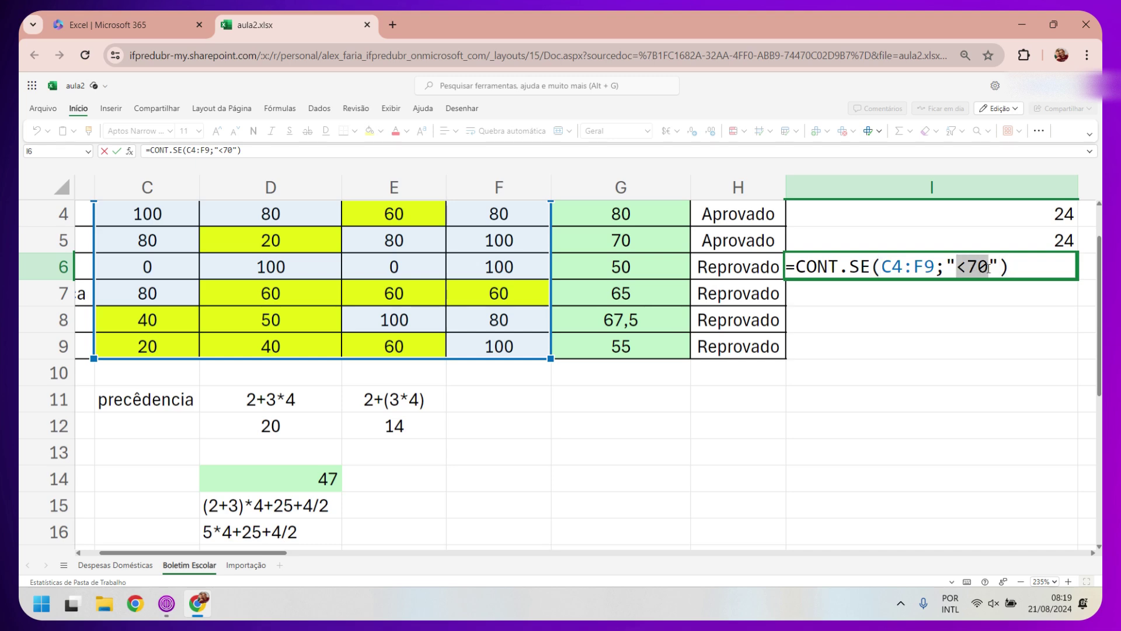
left_click(993, 267)
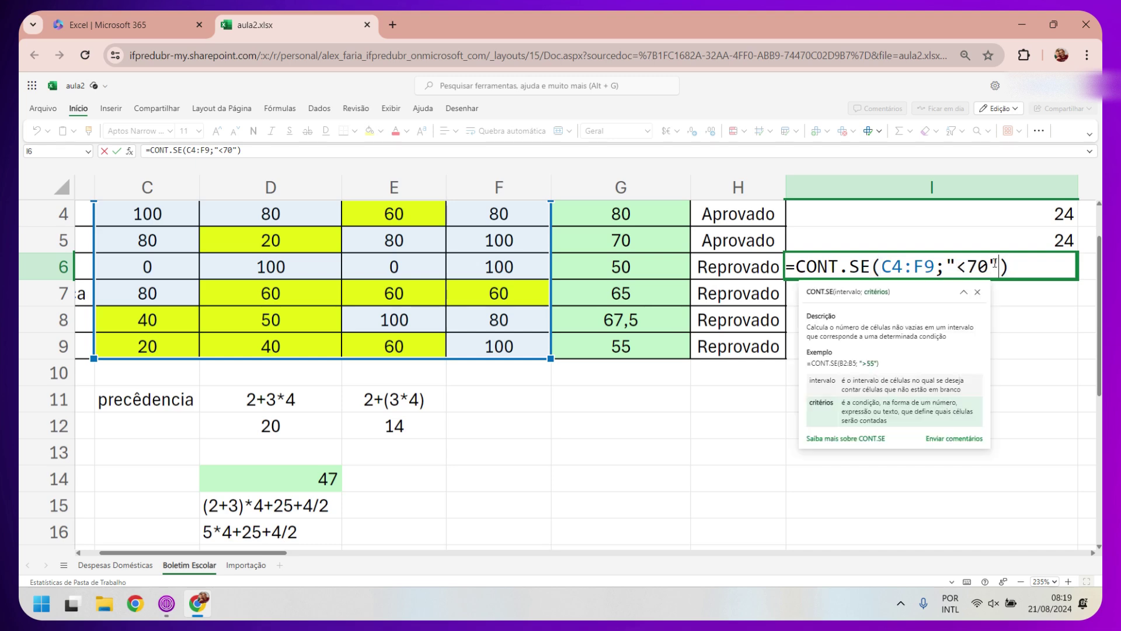
left_click(950, 266)
left_click(738, 426)
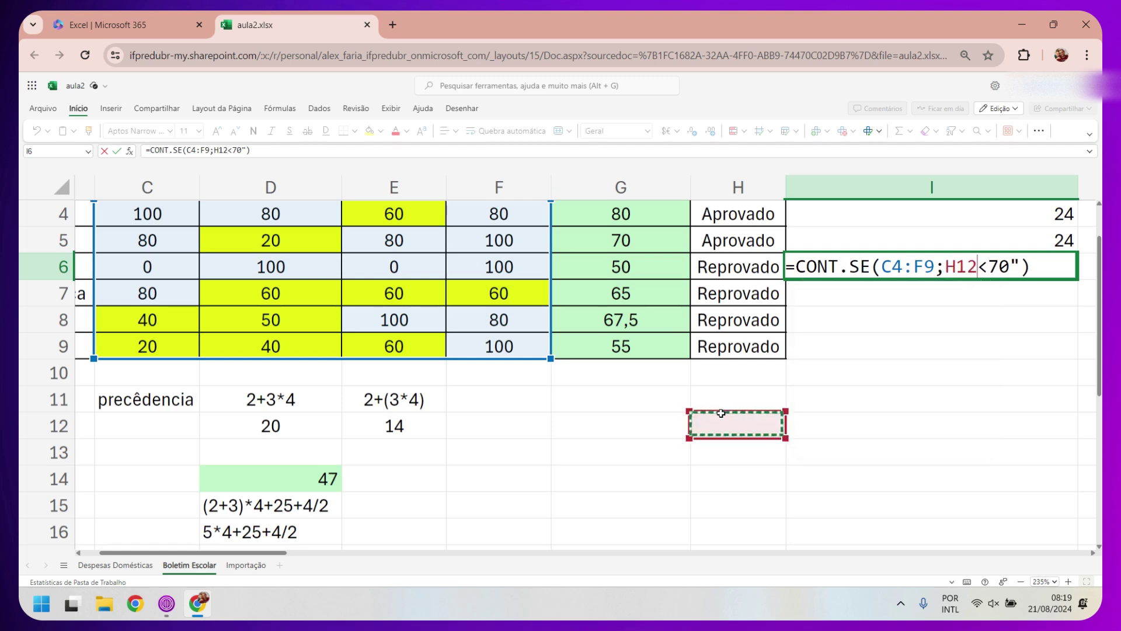
key("Escape")
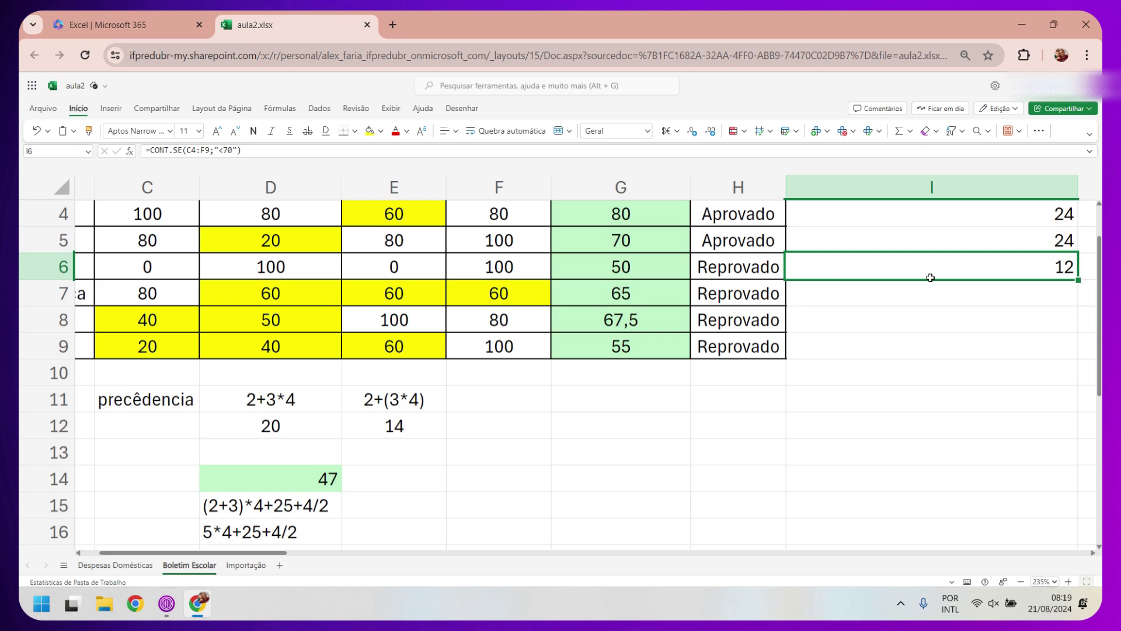
Enter =CONT.SE(H4:H9;"aprovado") in I7 to count the approved students
left_click(916, 291)
type("=")
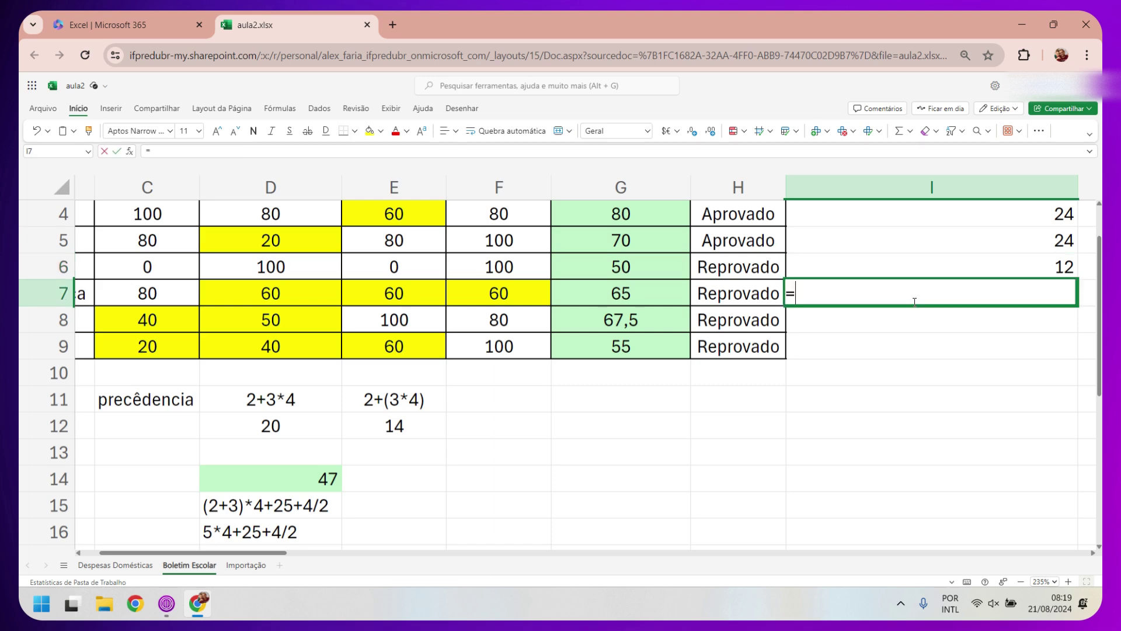
type("cont.se")
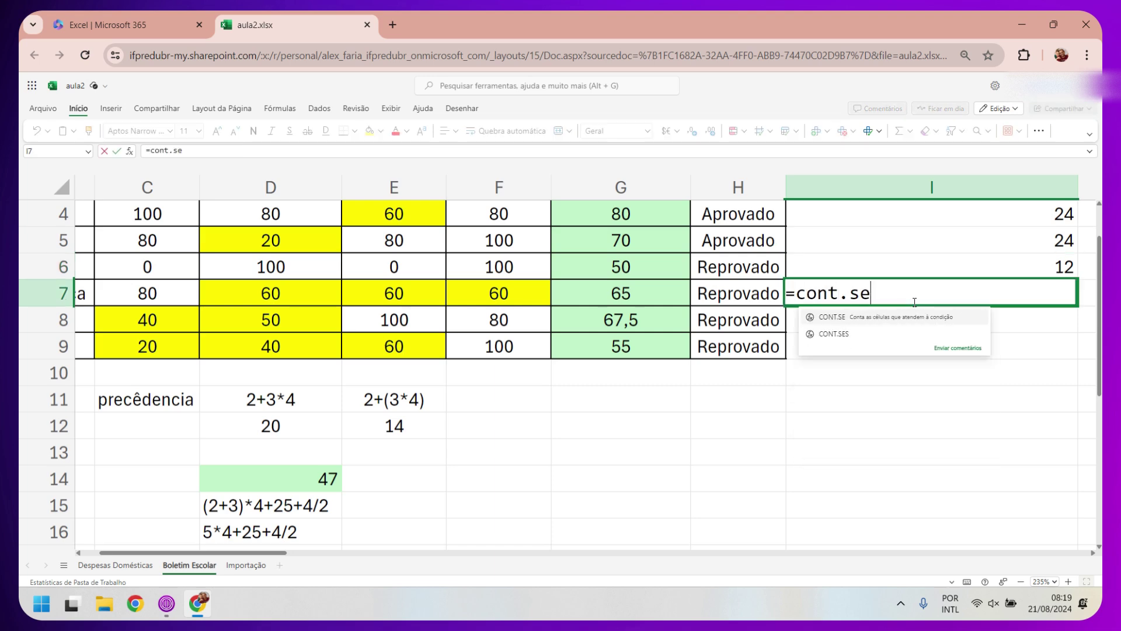
type("(")
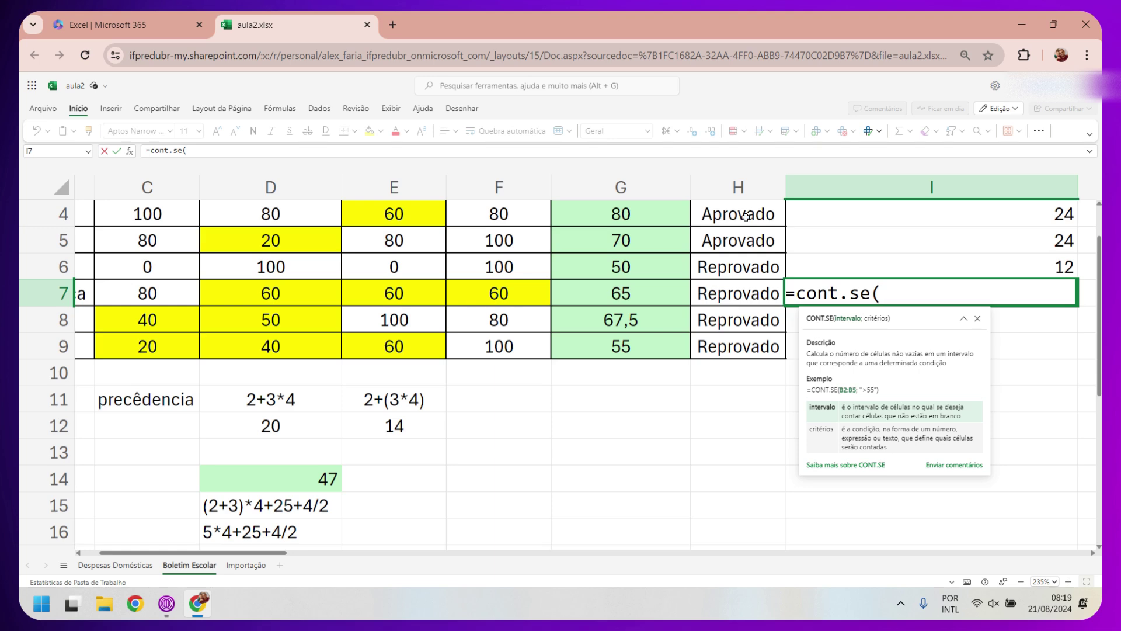
left_click_drag(746, 216, 747, 342)
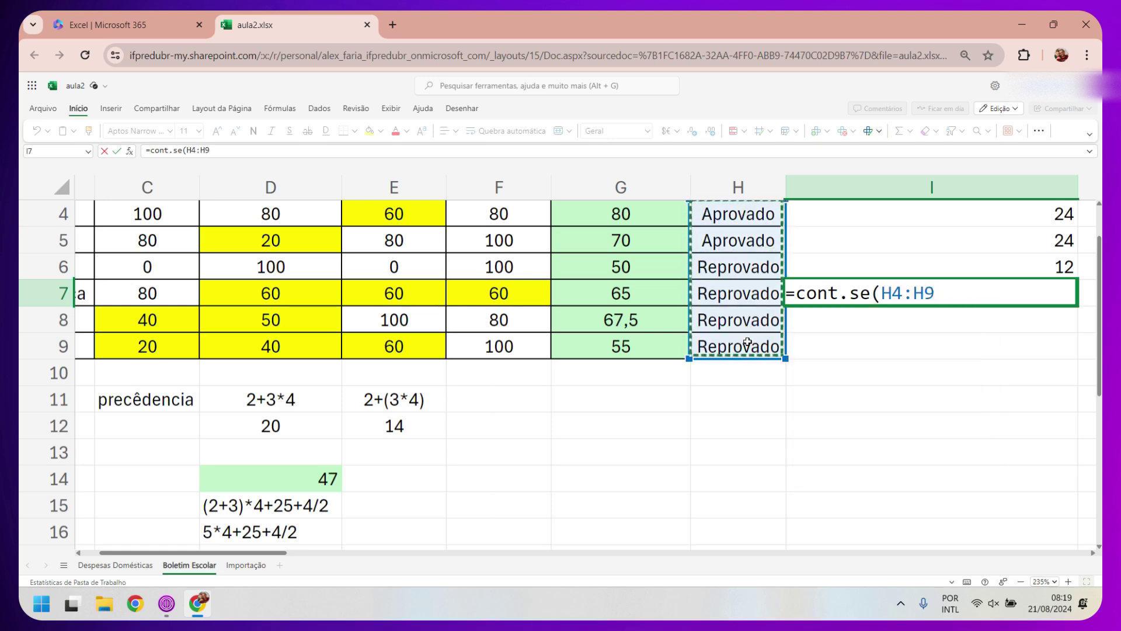
type(";")
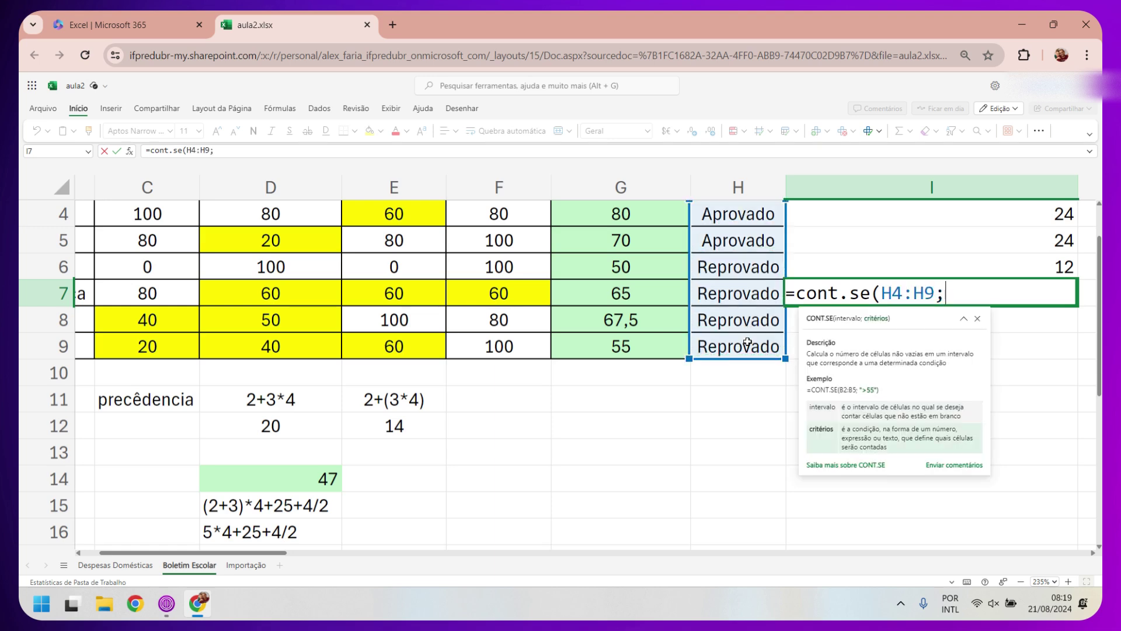
type("\"aprovad")
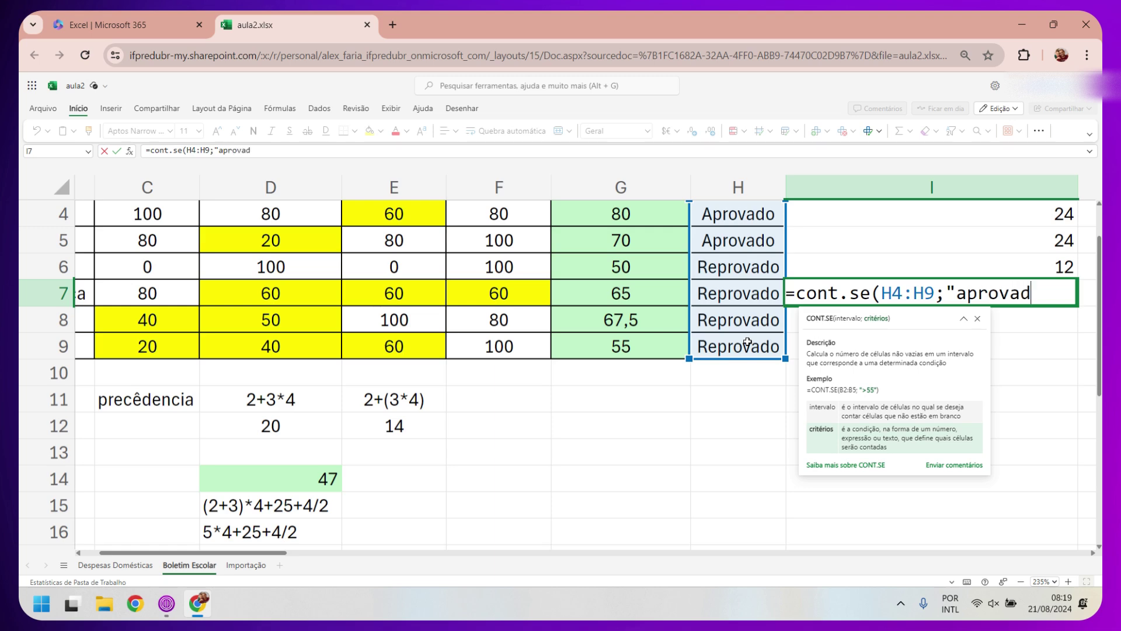
type("o\")")
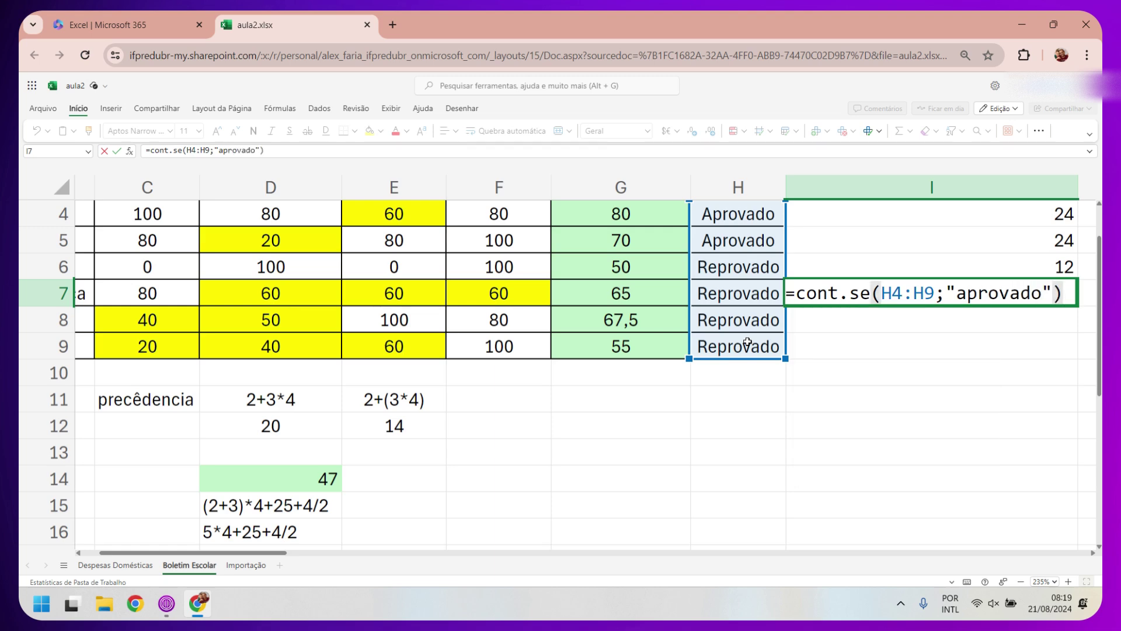
key("Return")
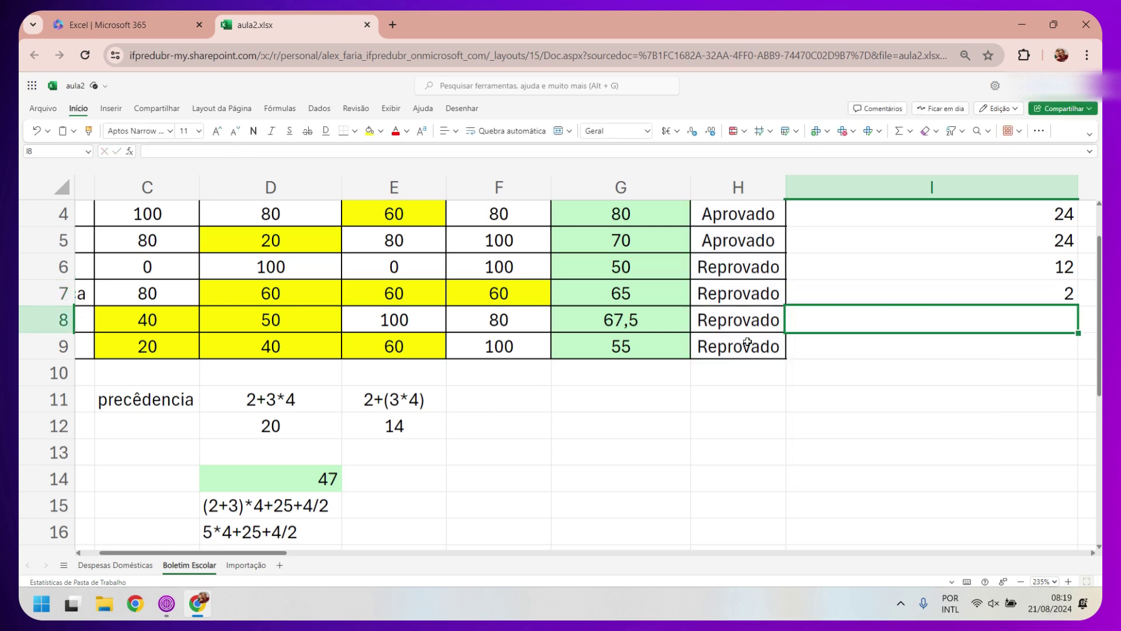
Reopen I7's formula to inspect the "aprovado" criterion, leaving it unchanged
left_click(974, 295)
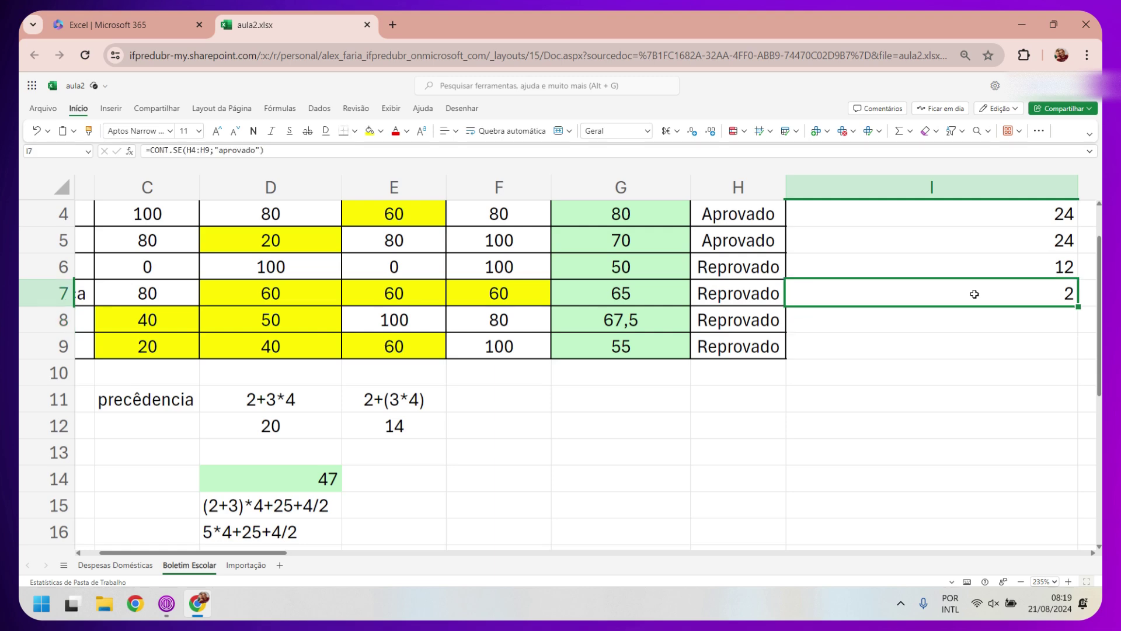
double_click(999, 292)
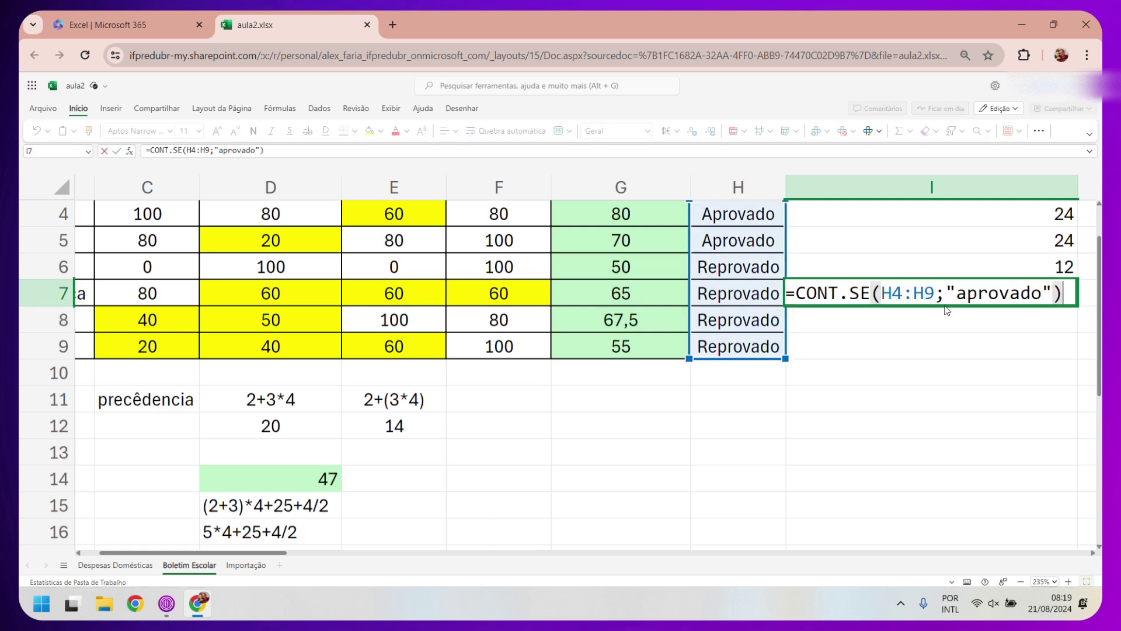
left_click_drag(957, 295, 1043, 294)
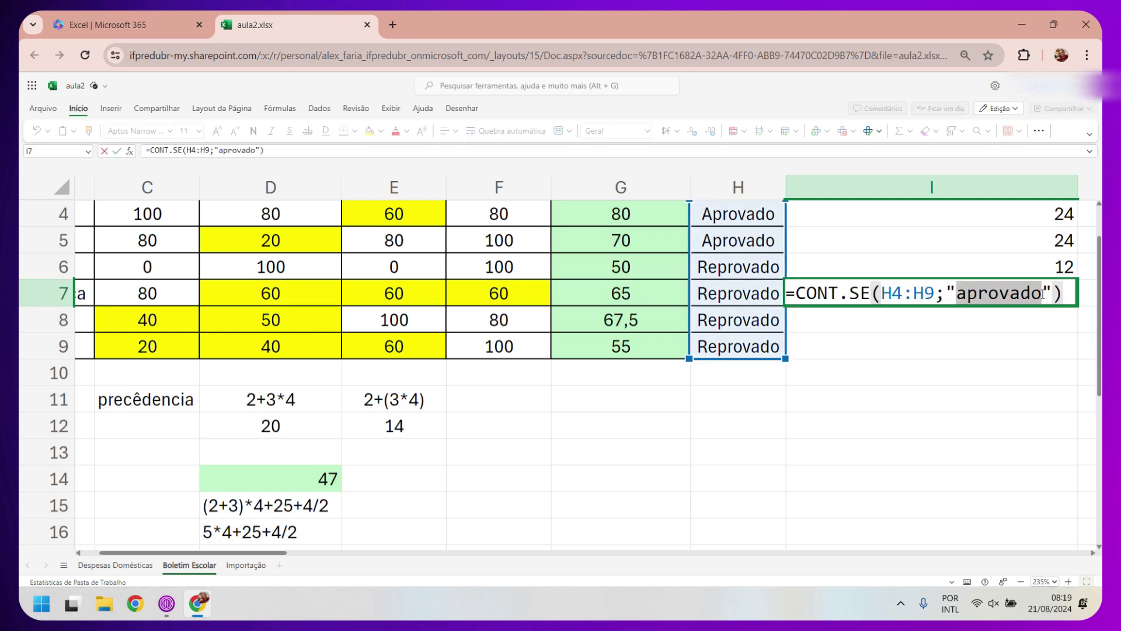
left_click(1014, 359)
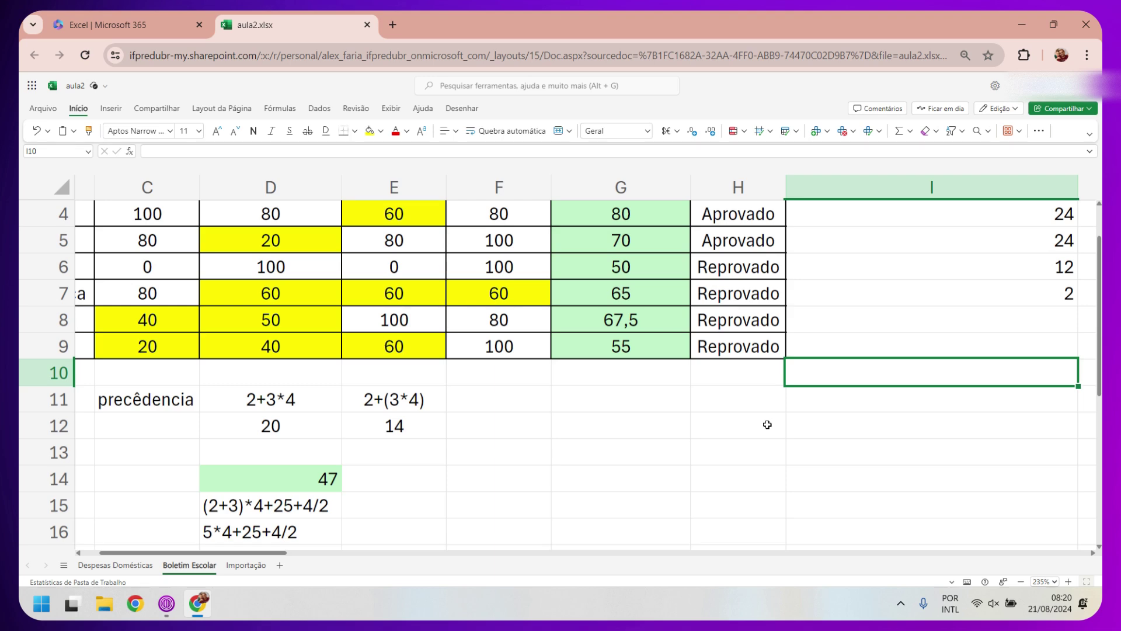
Type the names ana, pedro, ana paula and joana into G12:G15
left_click(524, 430)
left_click(579, 433)
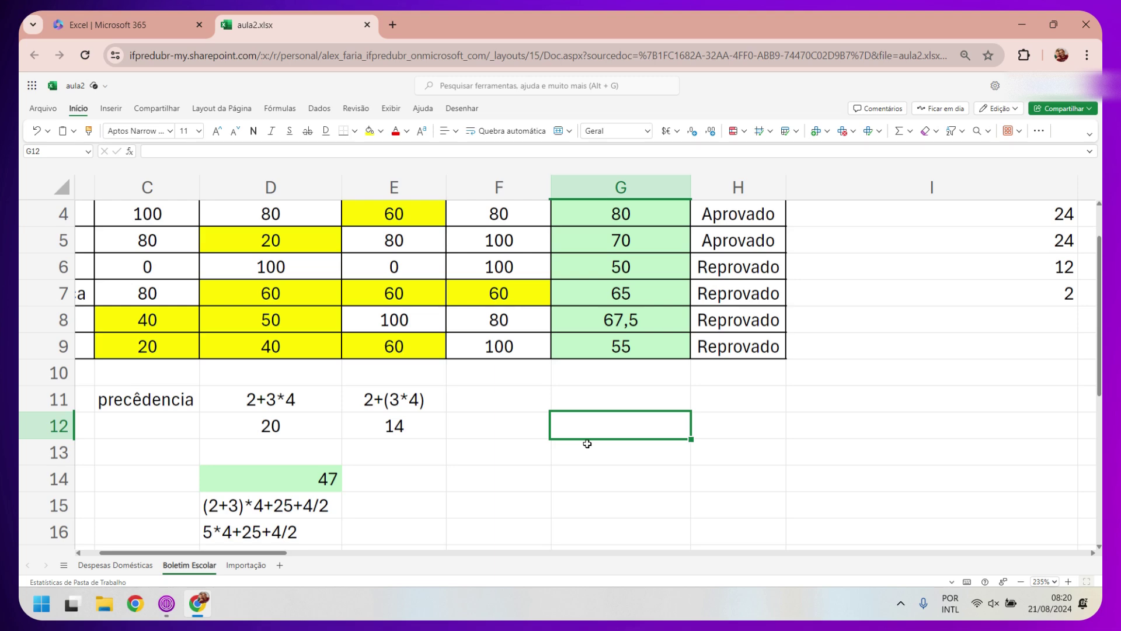
type("ana")
key("Return")
type("le")
key("BackSpace")
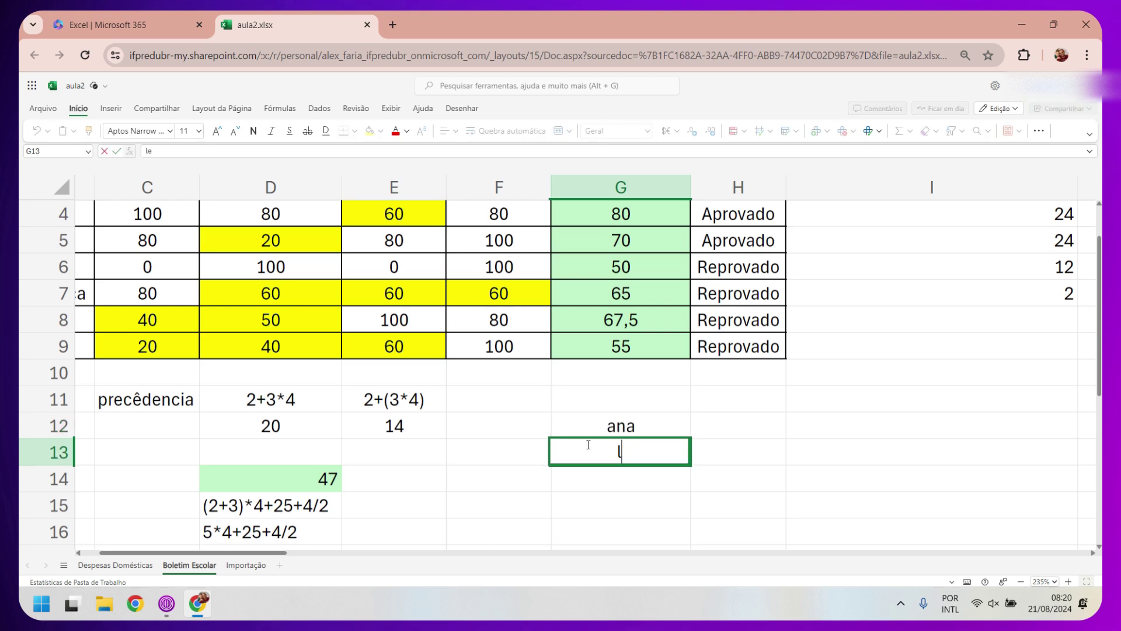
key("BackSpace")
type("pedro")
key("Return")
type("ana pa")
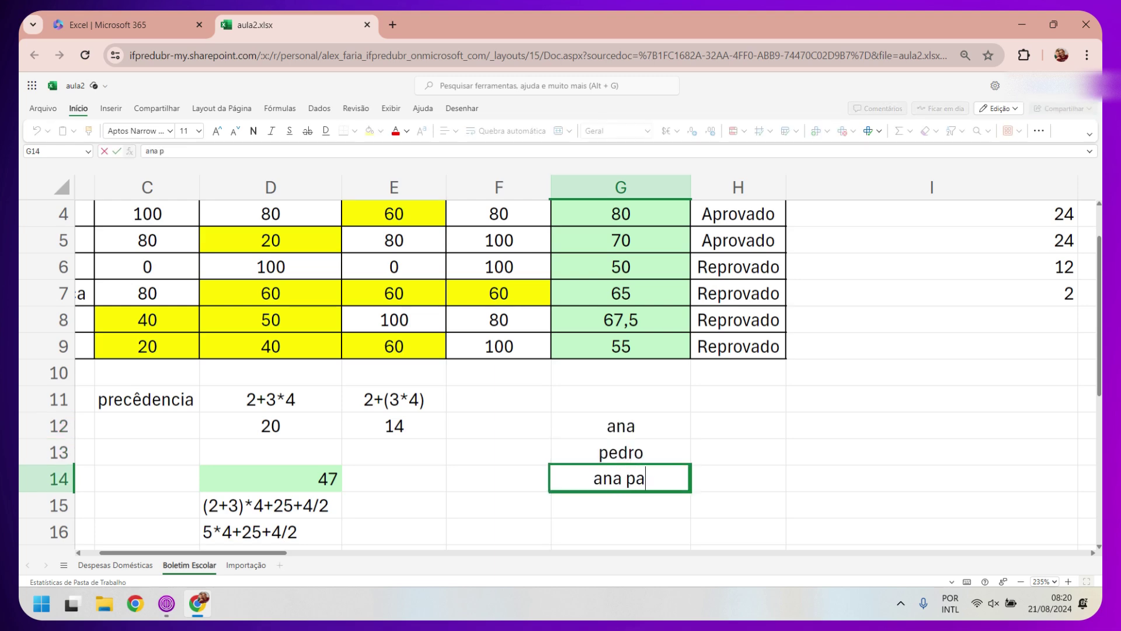
type("ula")
key("Return")
type("joana")
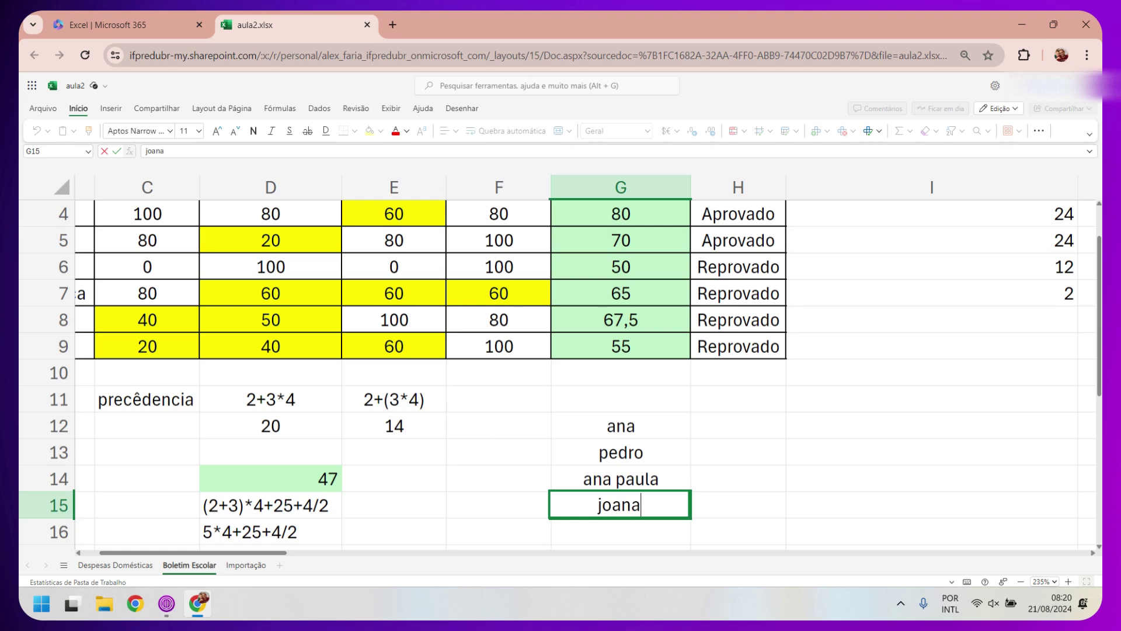
key("Return")
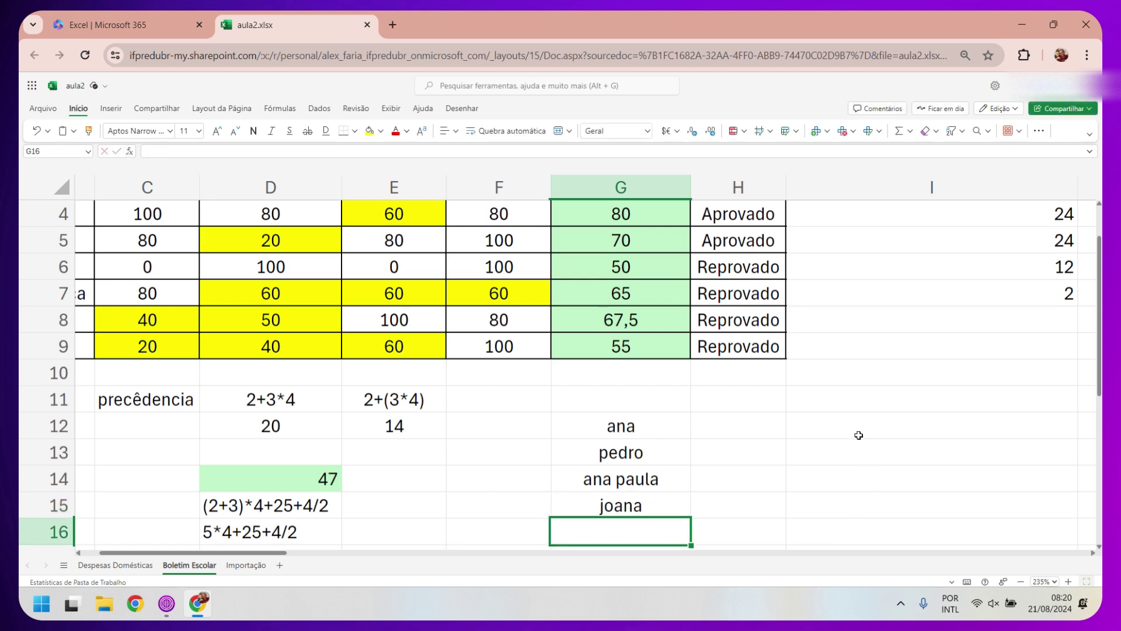
In I12, count "ana" in the name list with =CONT.SE(G12:G15;"ana")
left_click(858, 431)
type("=")
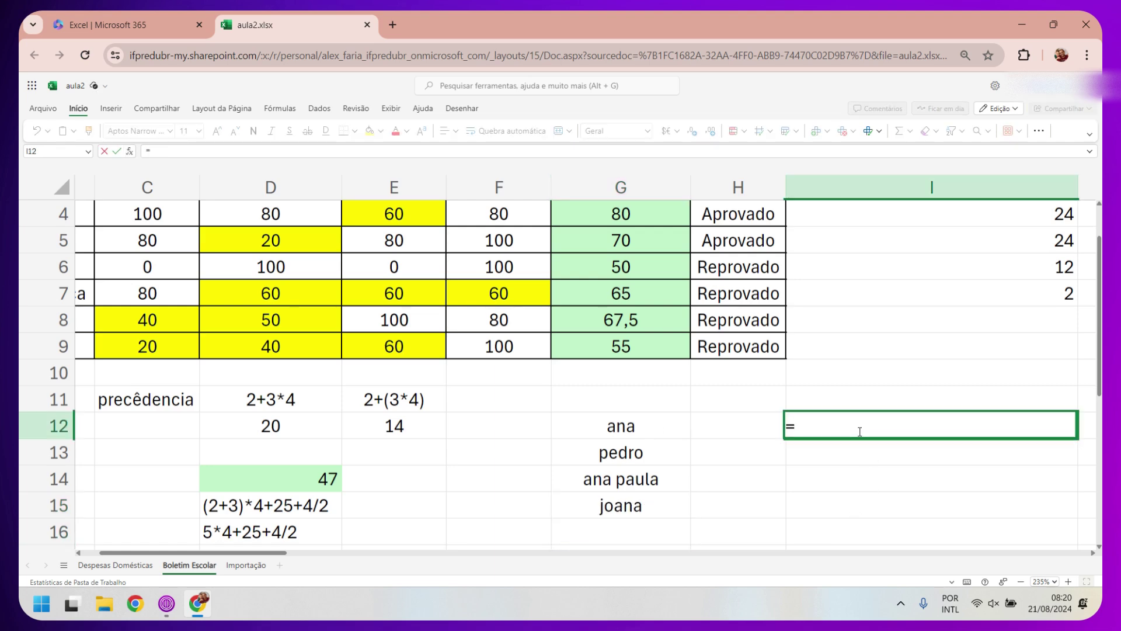
type("cont.se(")
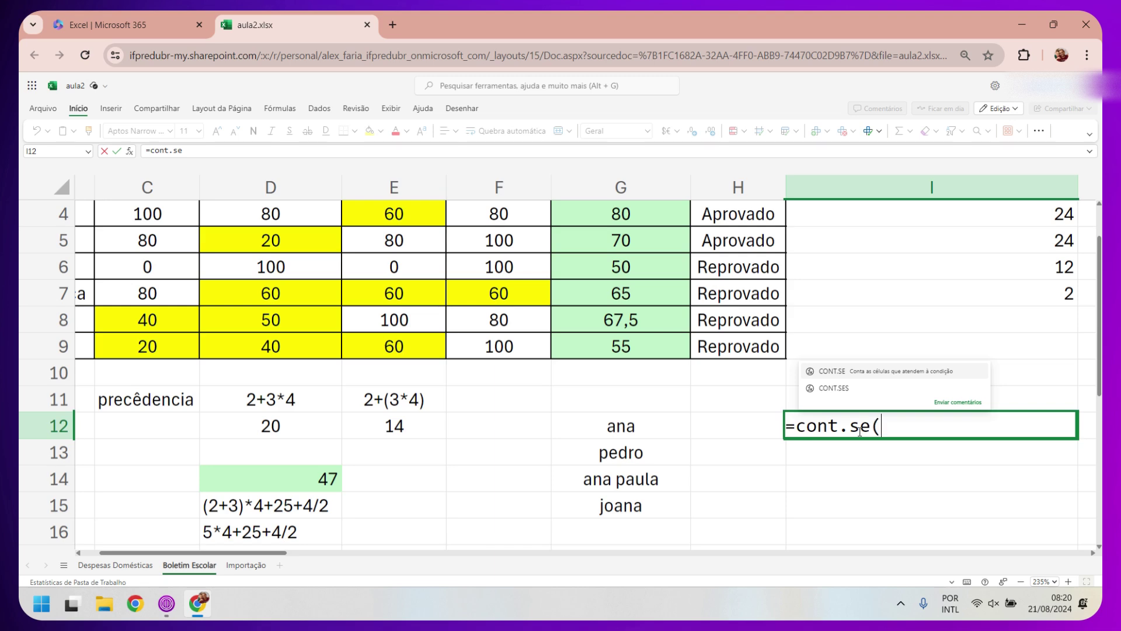
left_click_drag(666, 431, 648, 504)
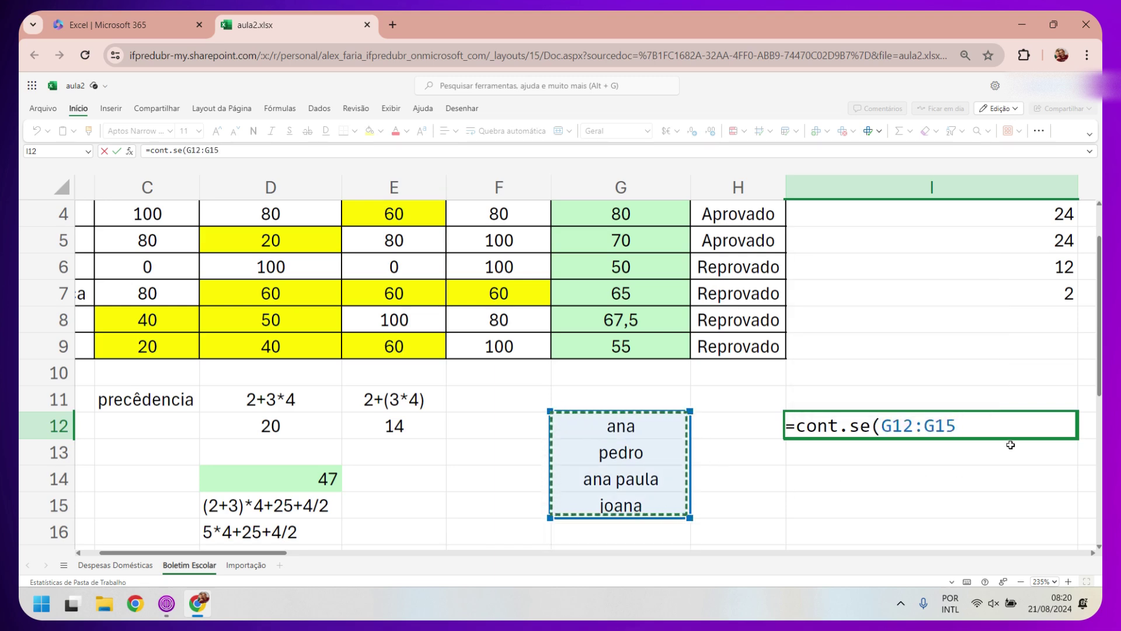
type(";\"an")
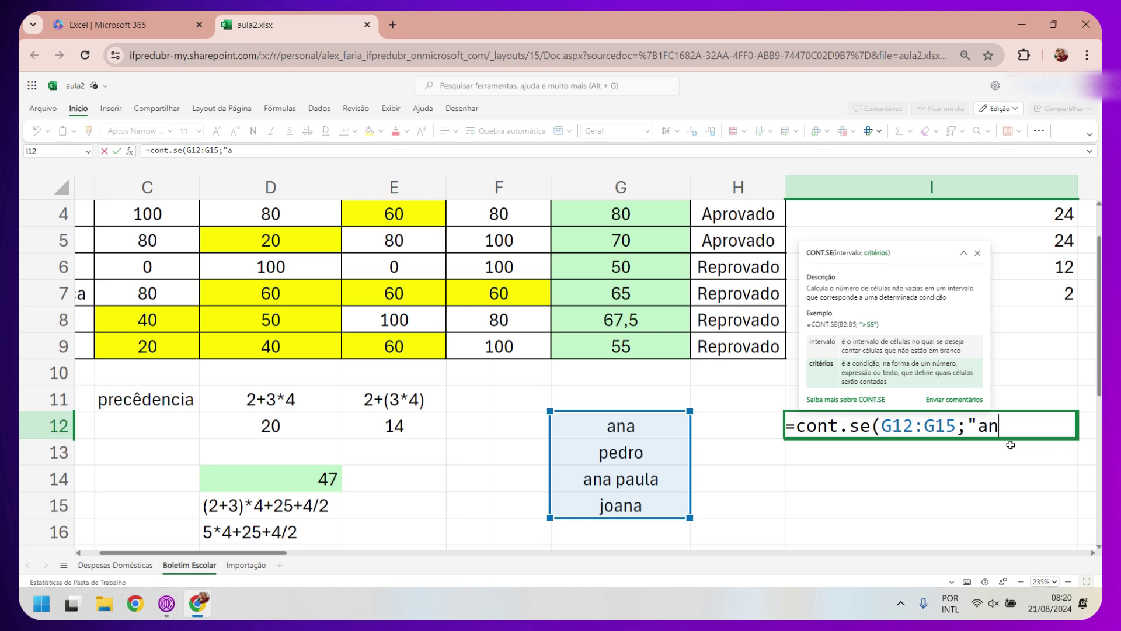
type("a\")")
key("Return")
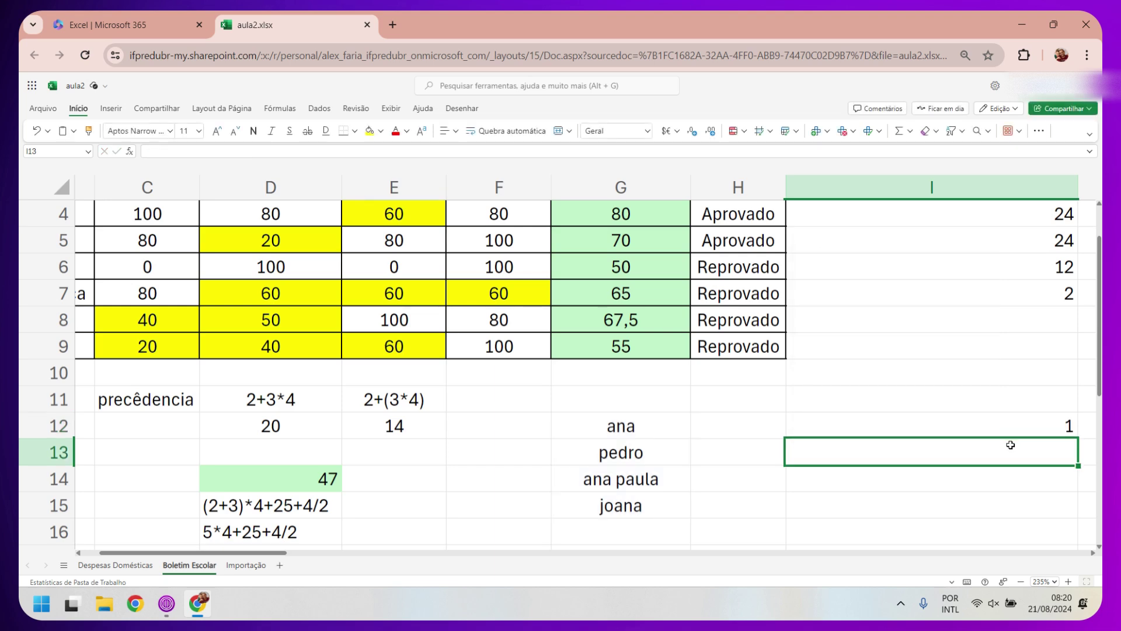
Copy the four names in G12:G15 and paste them twice below, down to G23
left_click_drag(663, 435, 665, 496)
scroll(663, 494, "down", 3)
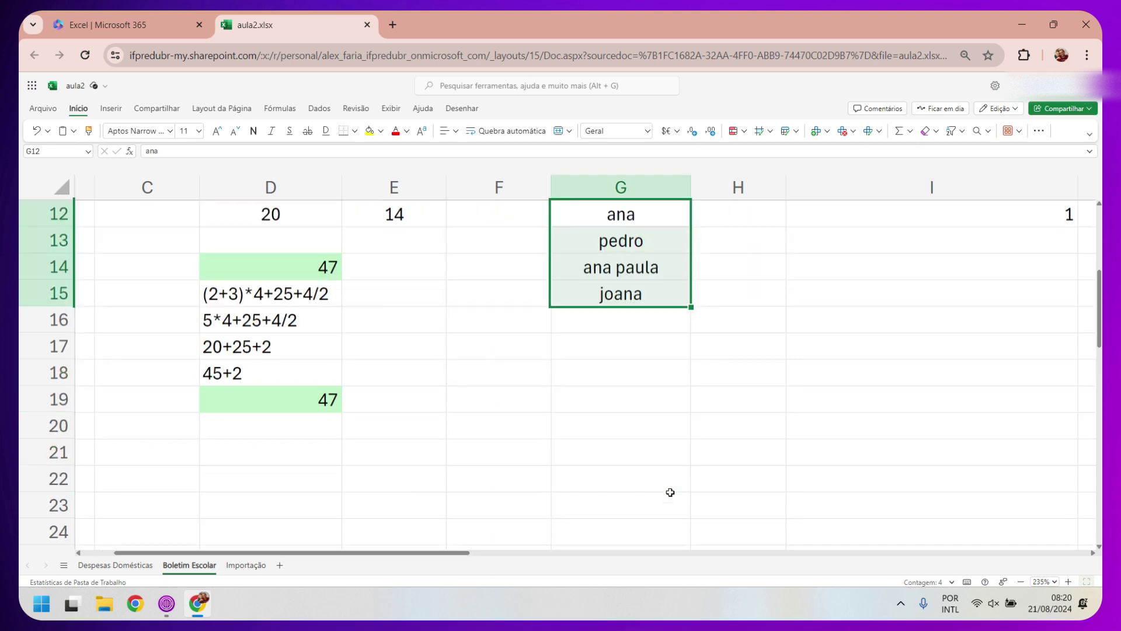
key("ctrl+c")
left_click(655, 320)
key("ctrl+v")
left_click(656, 426)
key("ctrl+v")
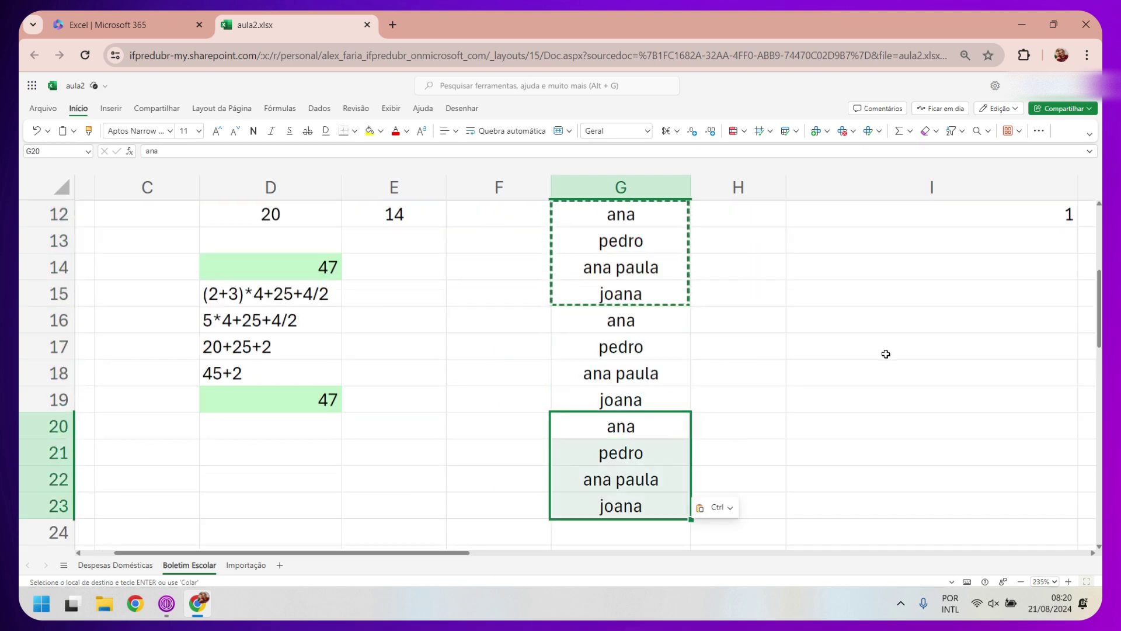
scroll(886, 354, "up", 4)
Widen I12's CONT.SE range to G12:G23 so it counts 3
left_click(1008, 486)
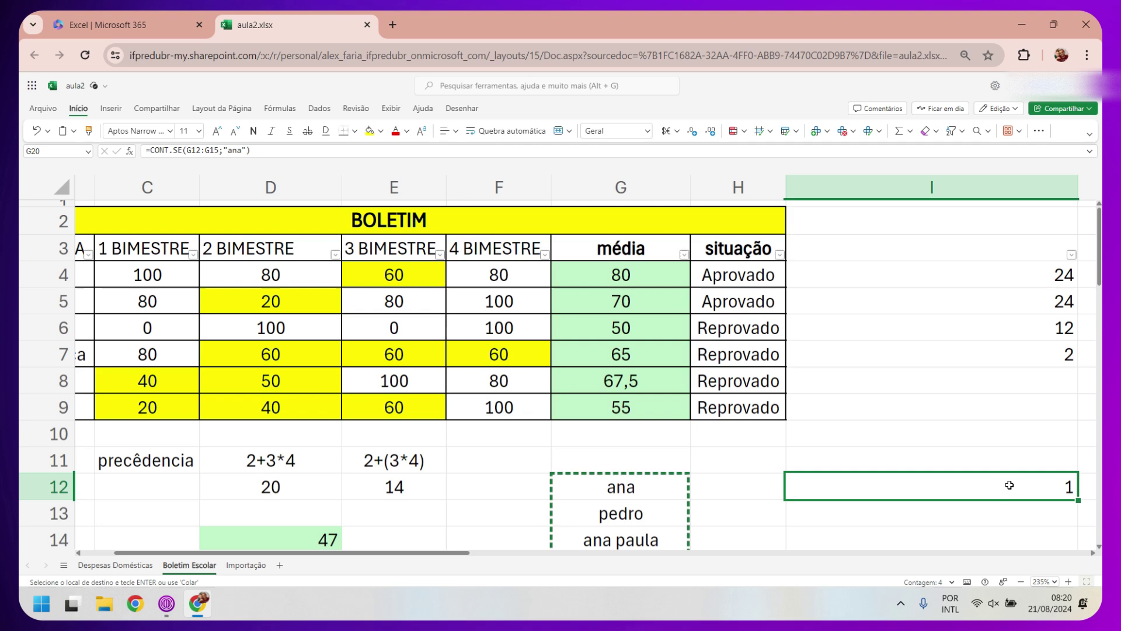
double_click(907, 491)
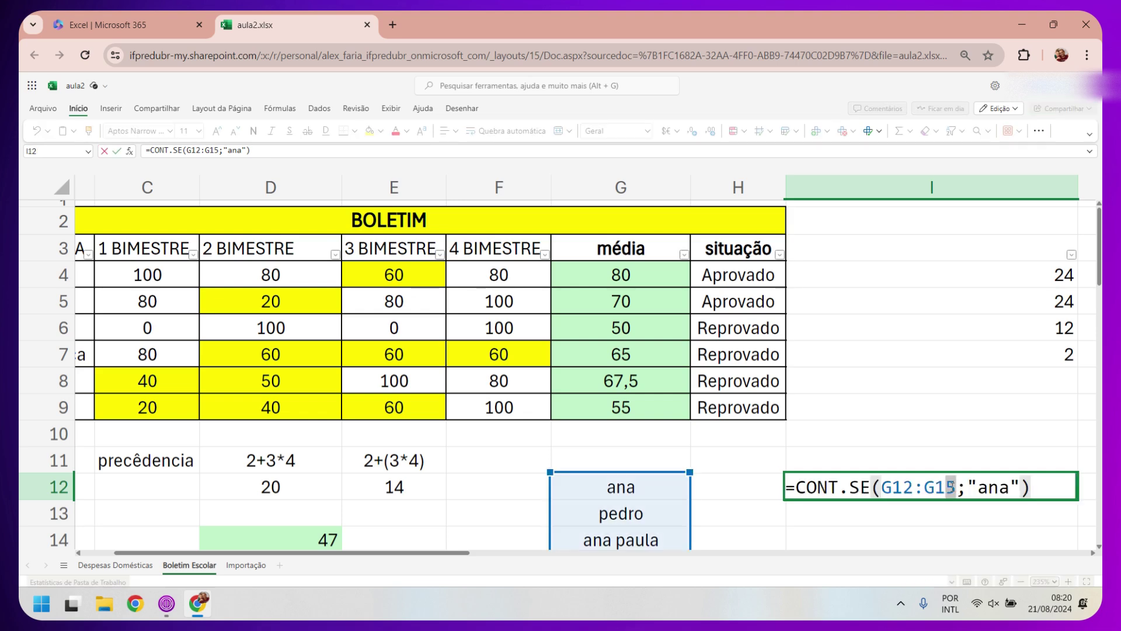
scroll(621, 492, "down", 4)
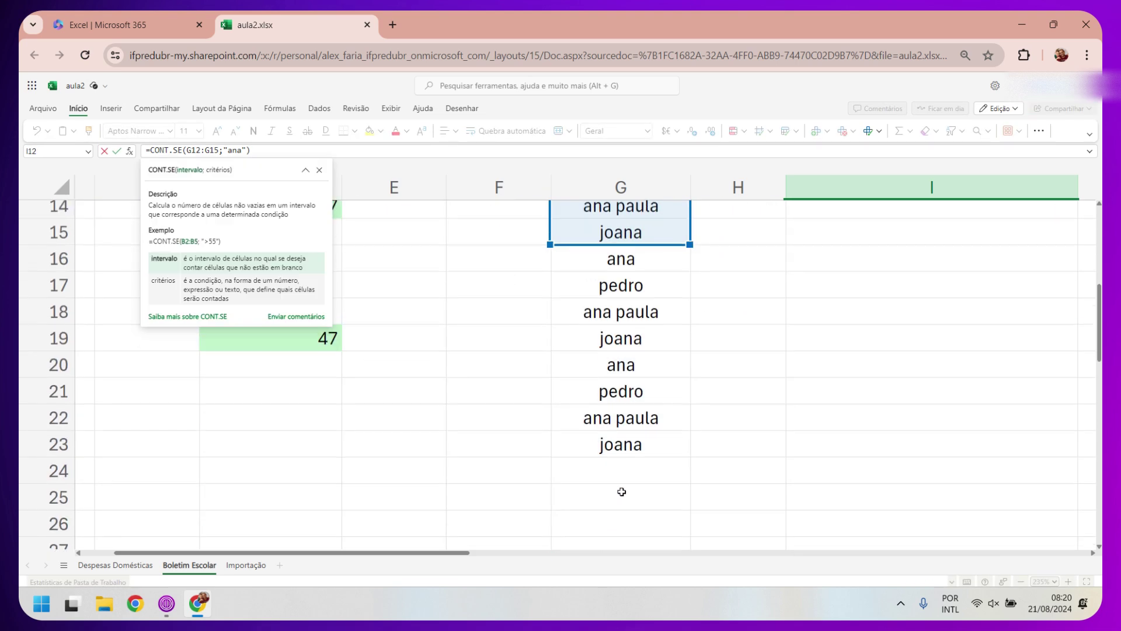
scroll(621, 492, "up", 1)
scroll(986, 445, "up", 3)
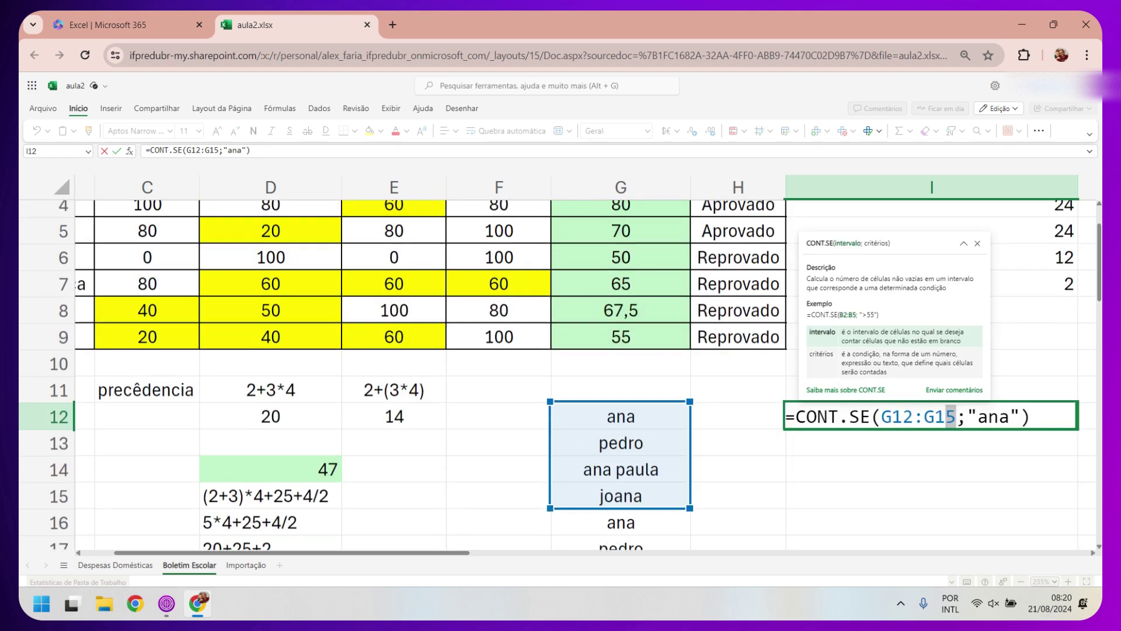
key("BackSpace")
key("BackSpace")
type("2")
key("Return")
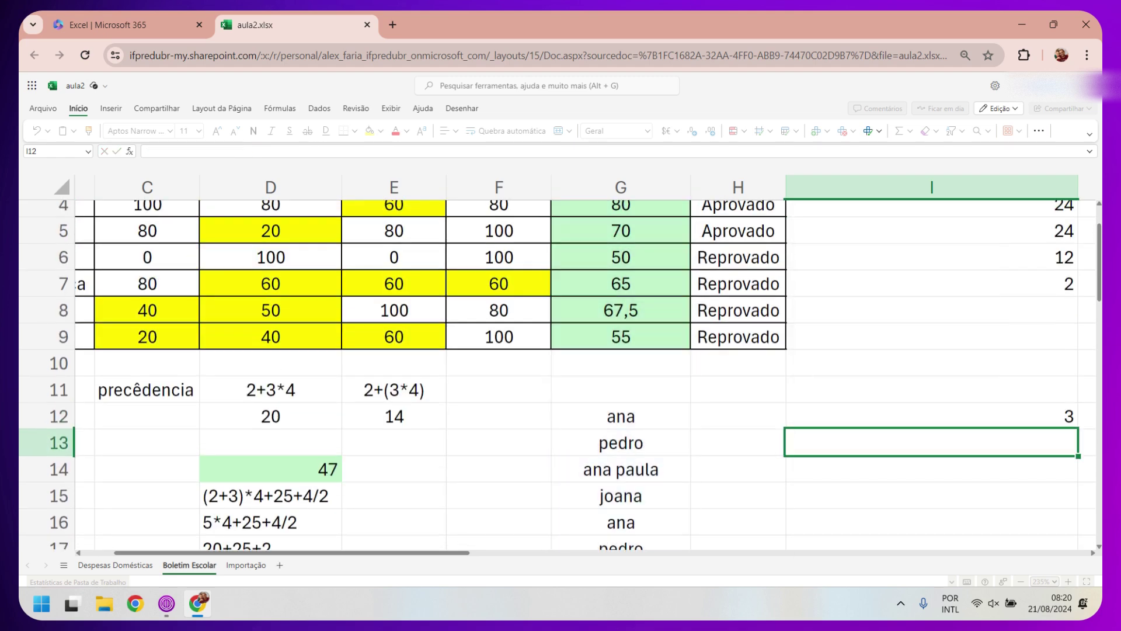
left_click(1009, 418)
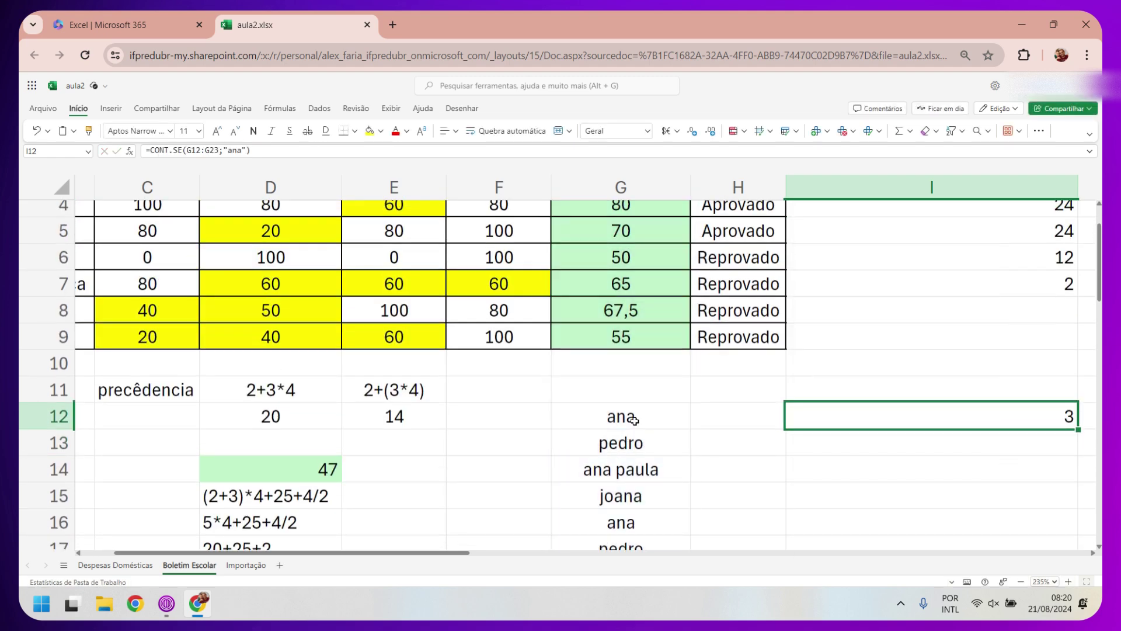
Fill cell G12 with light purple
left_click(613, 416)
left_click(380, 130)
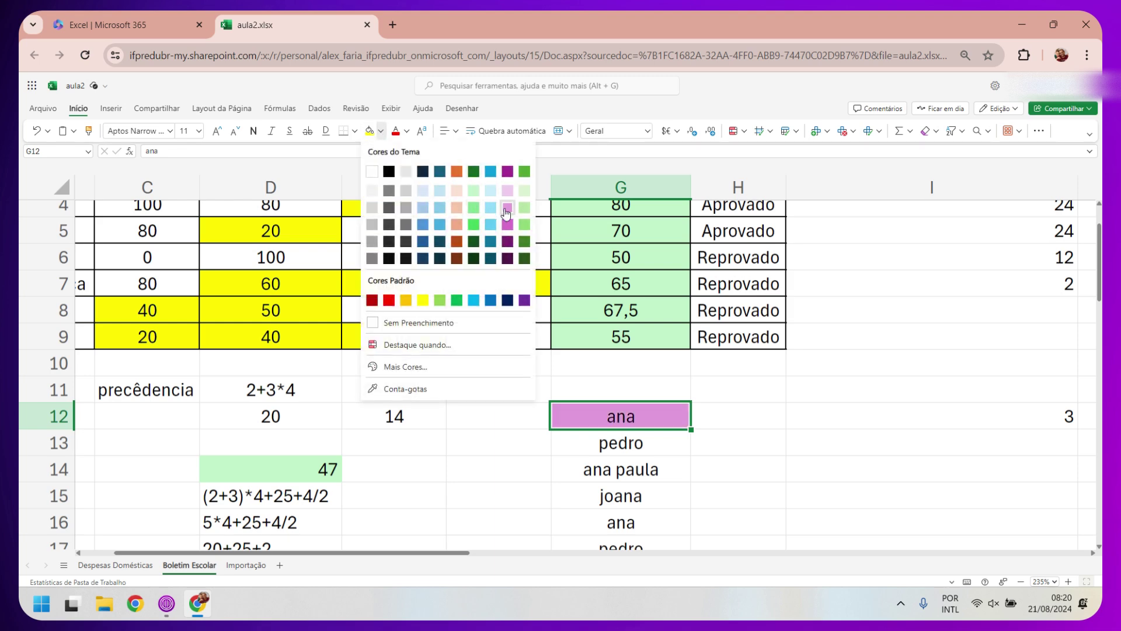
left_click(507, 207)
scroll(669, 377, "down", 3)
scroll(800, 321, "up", 4)
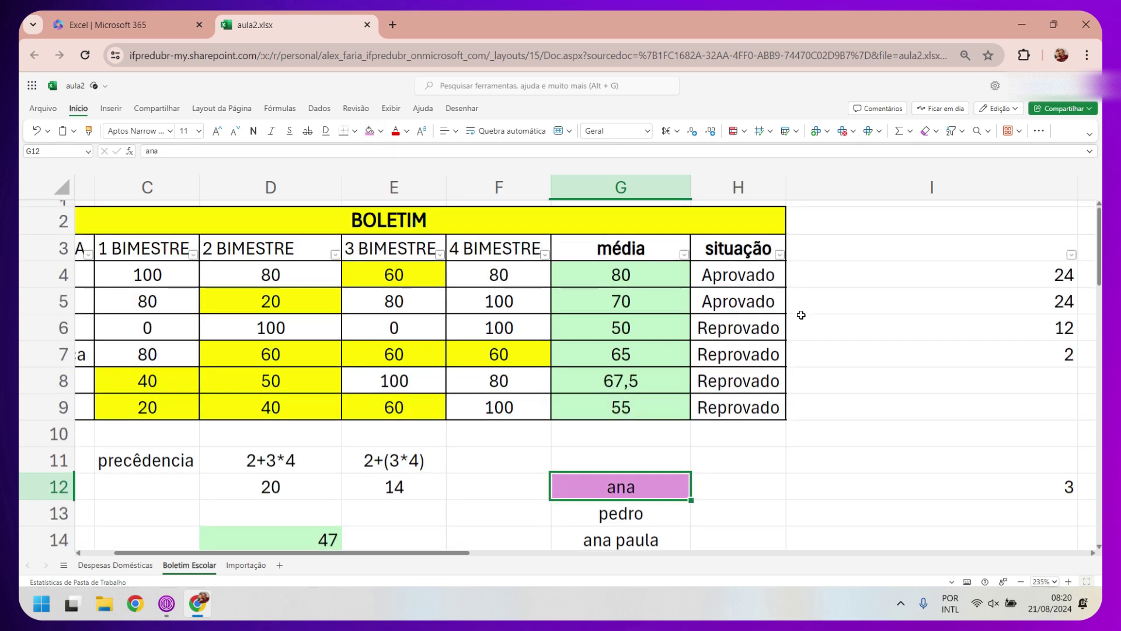
left_click(932, 495)
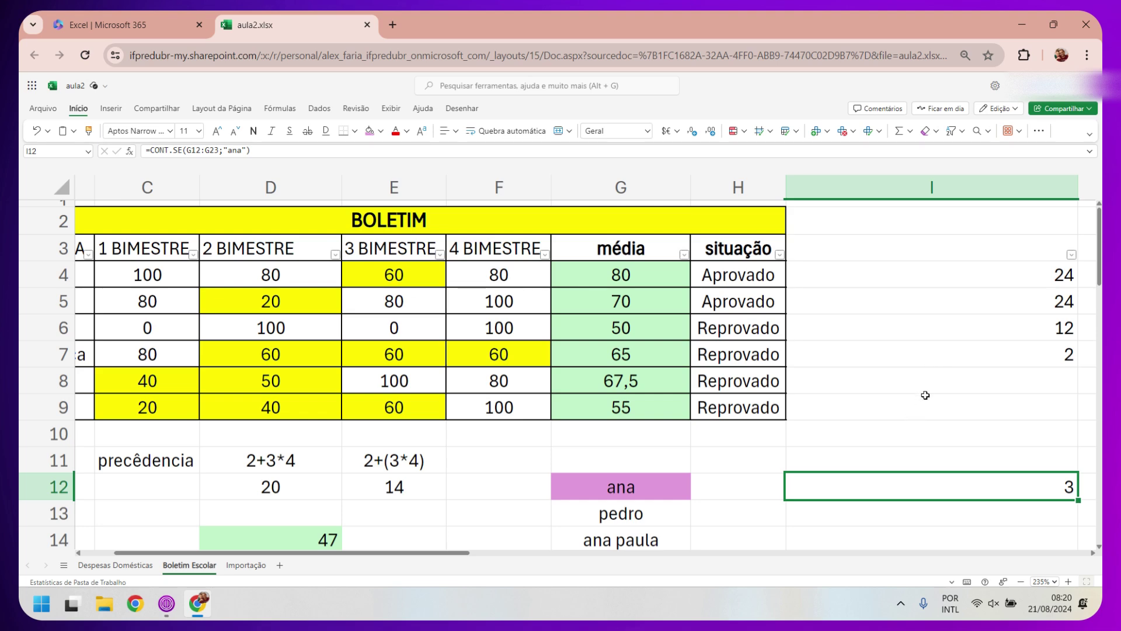
Start a CONT.SES formula in I8 with C4:F9 as the first range and <70 criterion
left_click(942, 363)
left_click(945, 286)
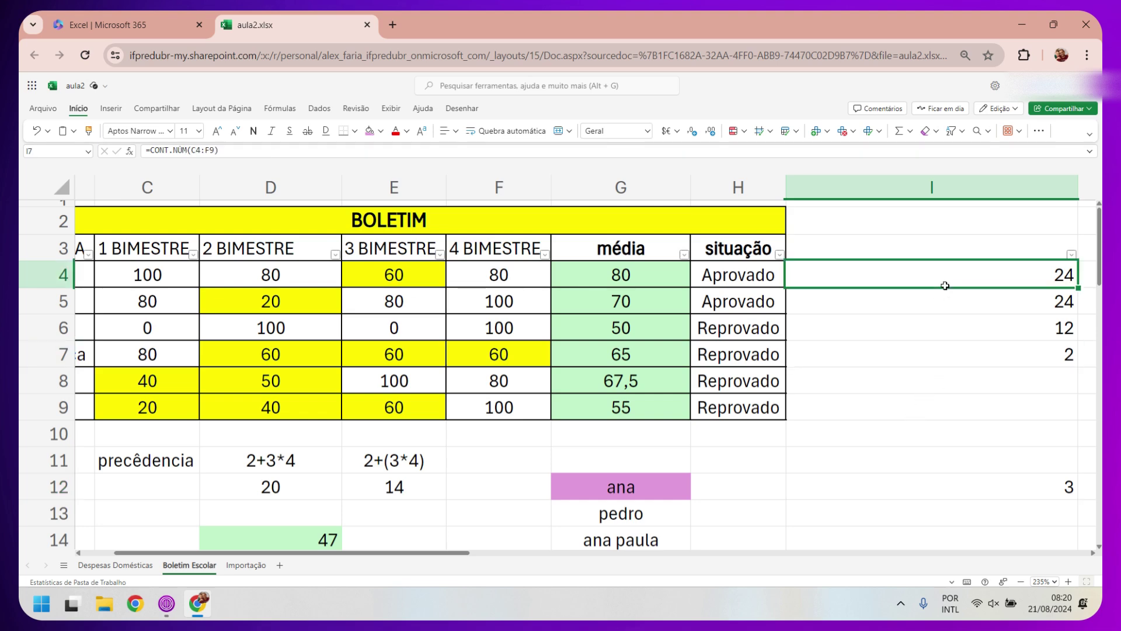
left_click(910, 380)
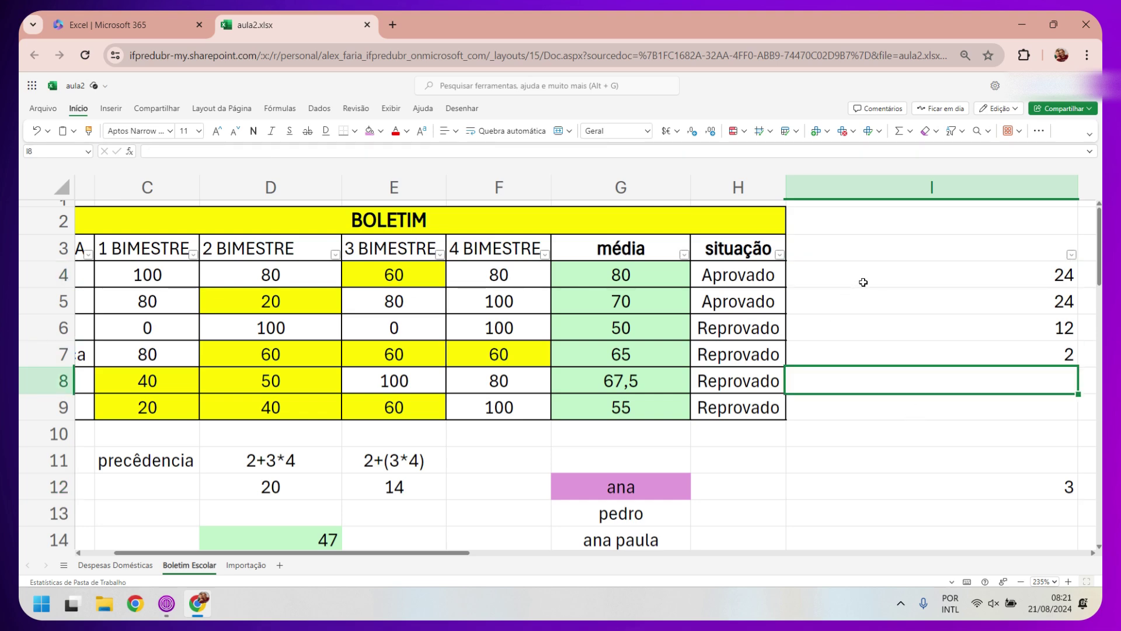
type("=cont")
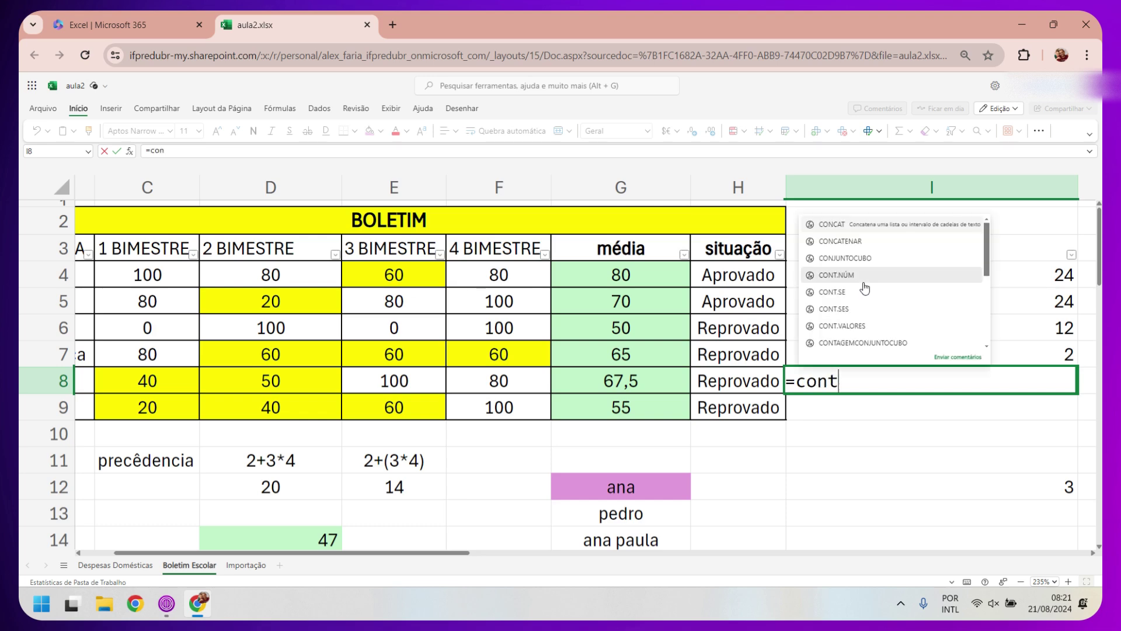
type(".ses")
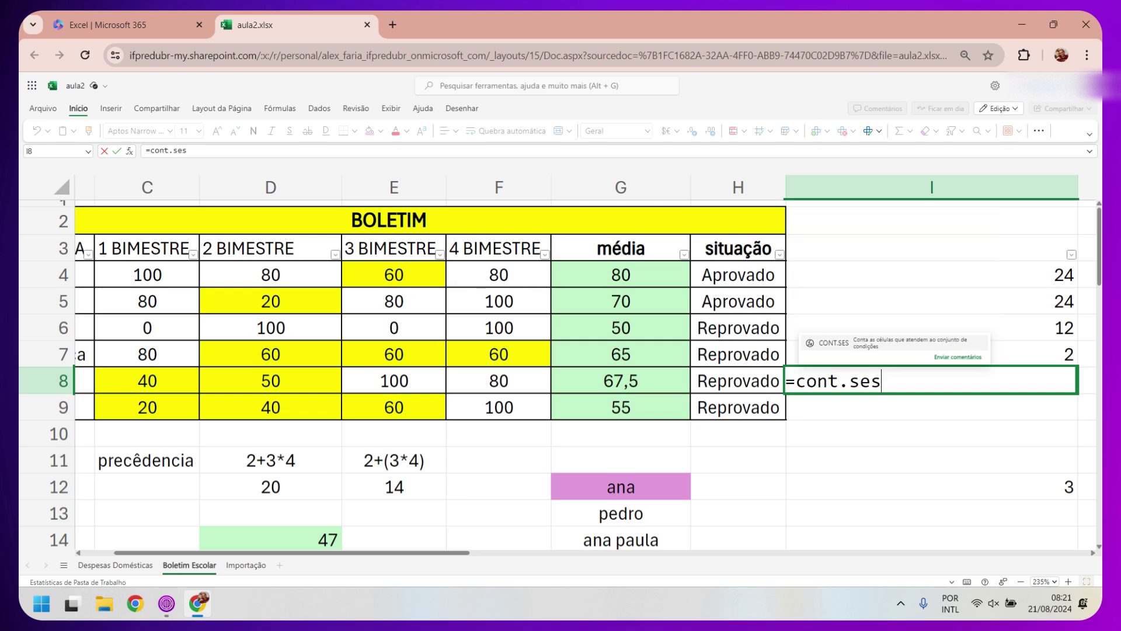
type("(")
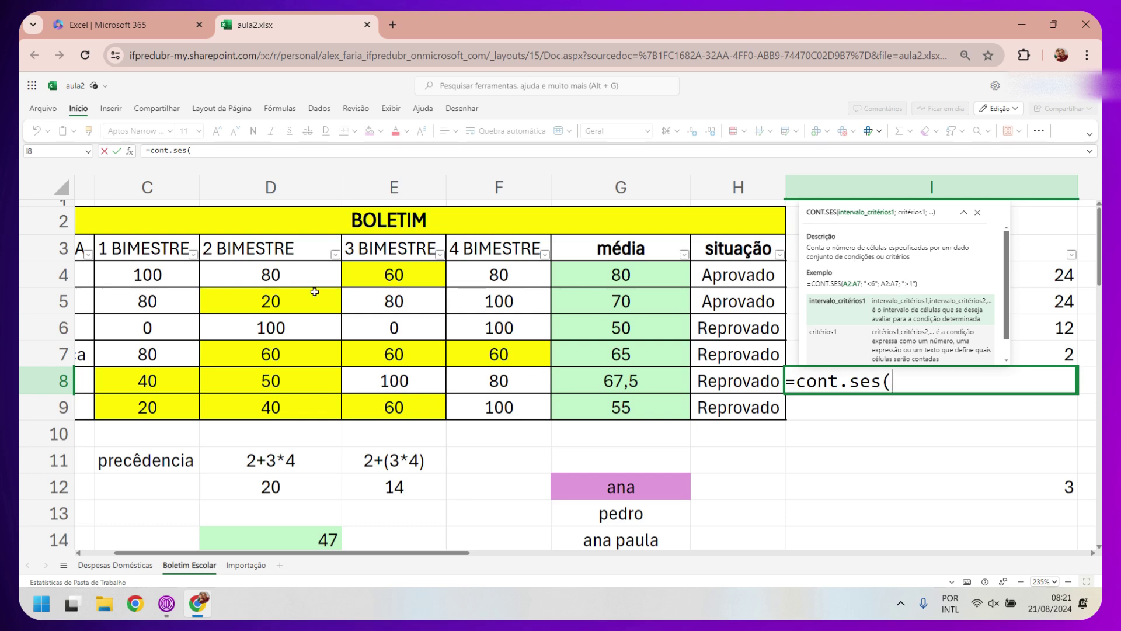
left_click_drag(158, 274, 517, 407)
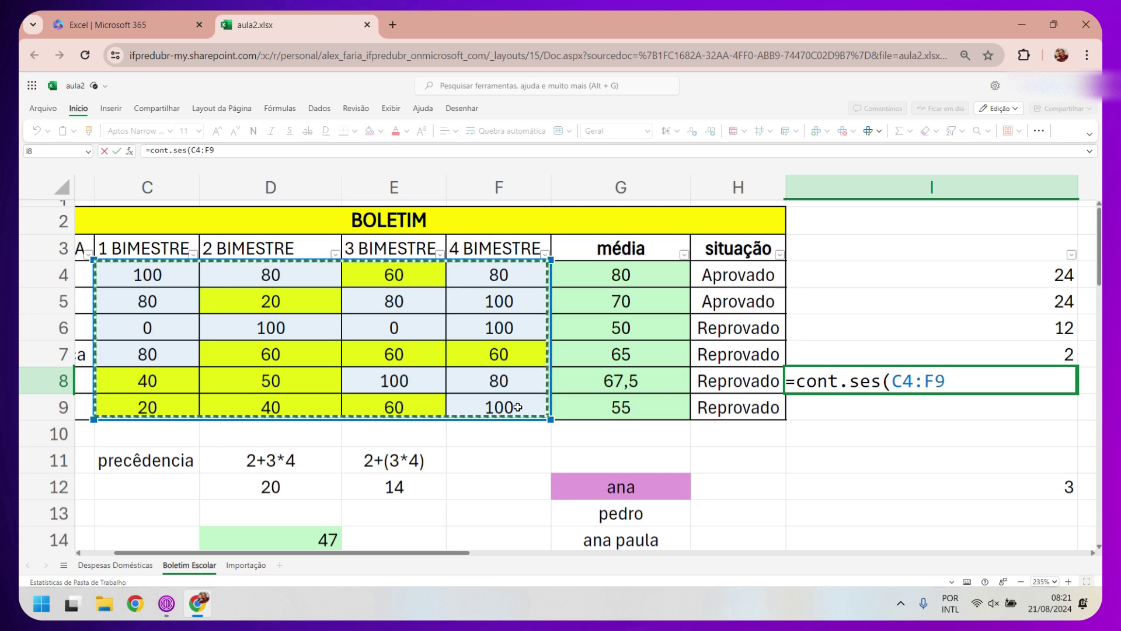
type("<")
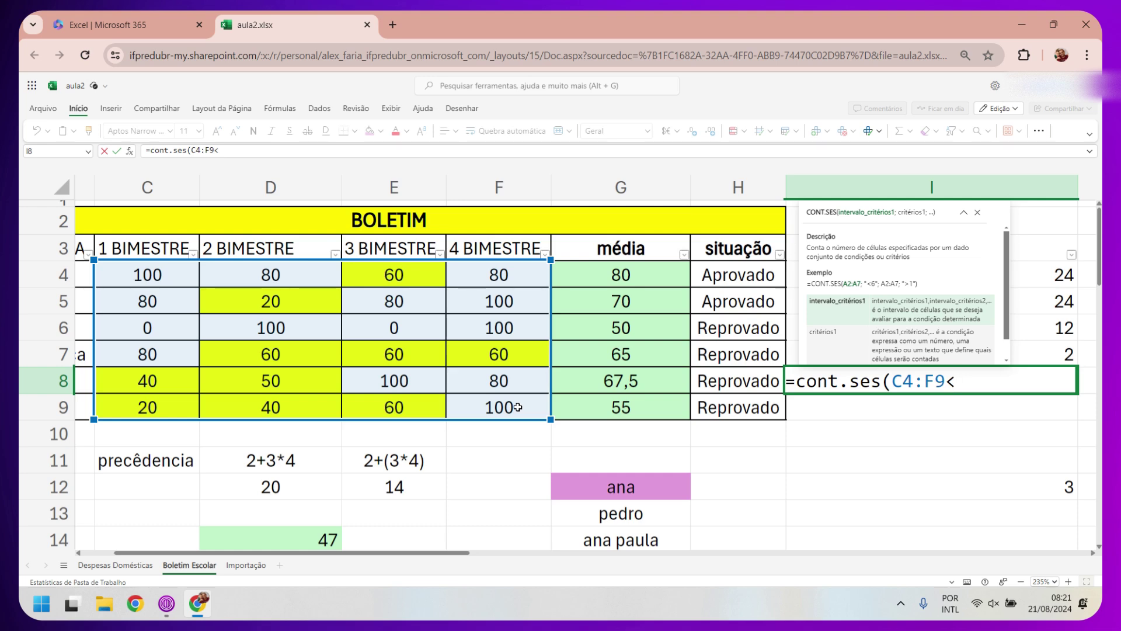
type("70")
Fix the first criterion by adding the semicolon and quotes to make "<70"
key("Left")
key("Left")
key("F2")
key("Left")
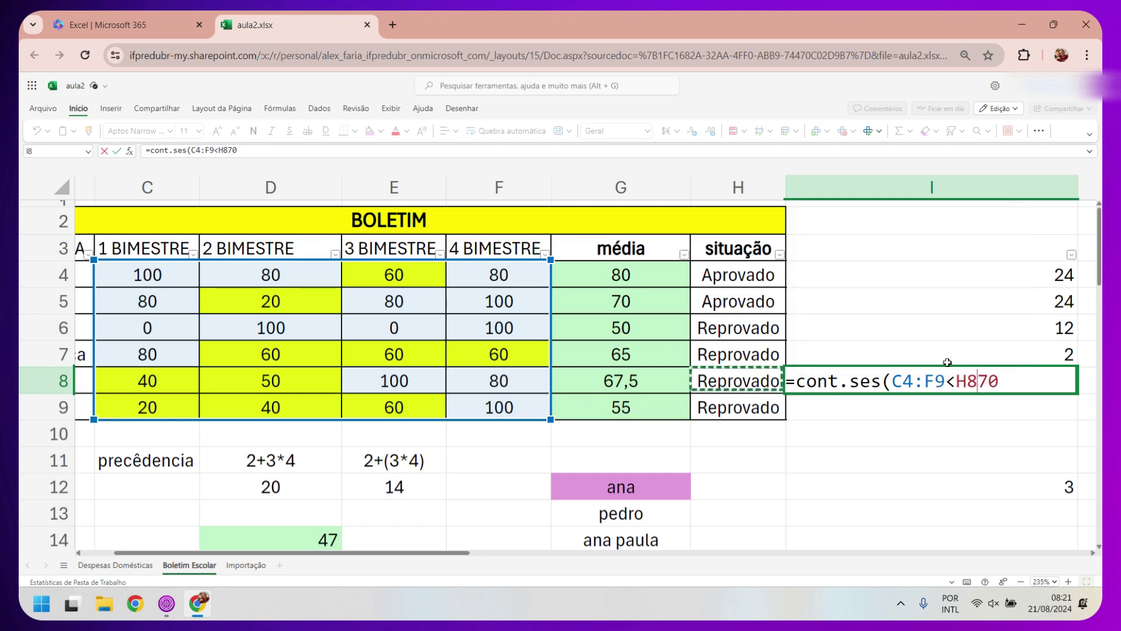
double_click(946, 382)
triple_click(946, 383)
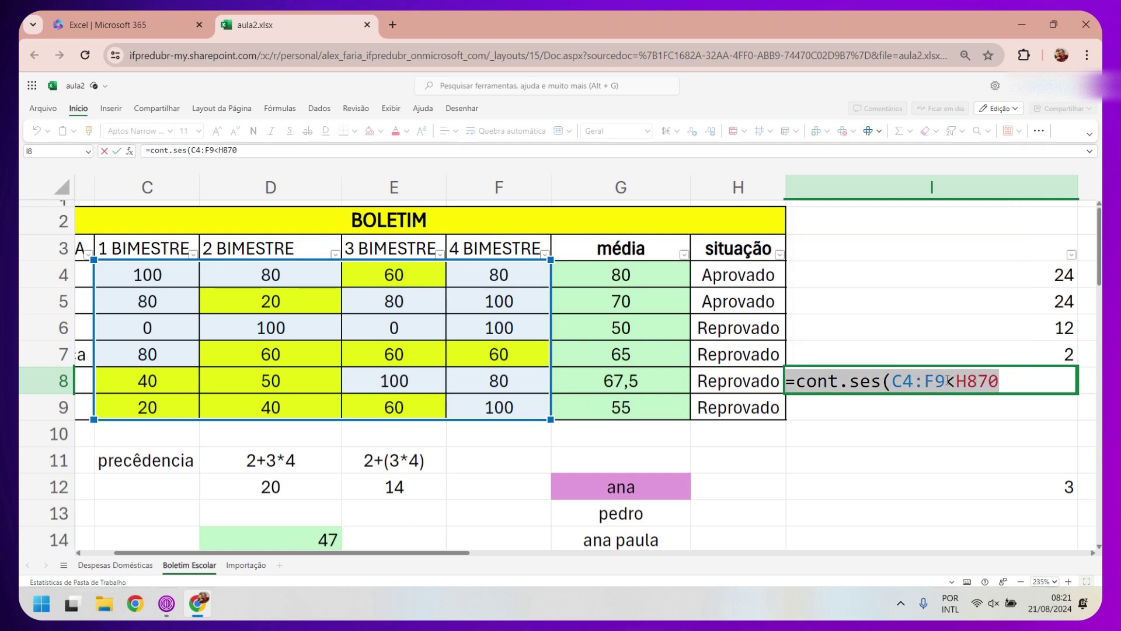
left_click(215, 150)
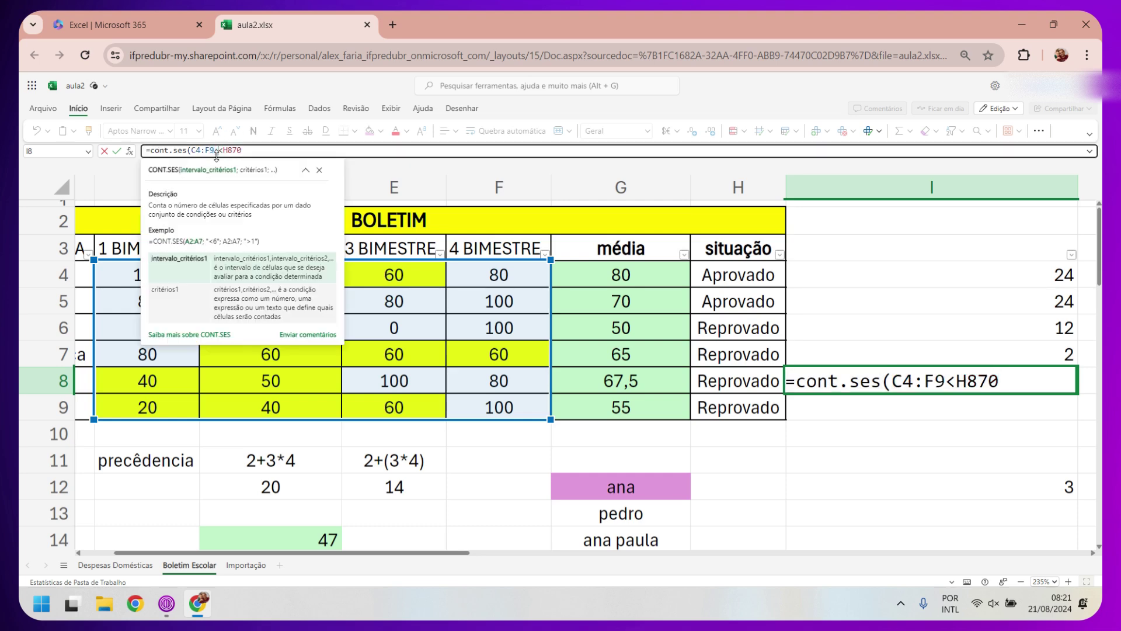
type(";")
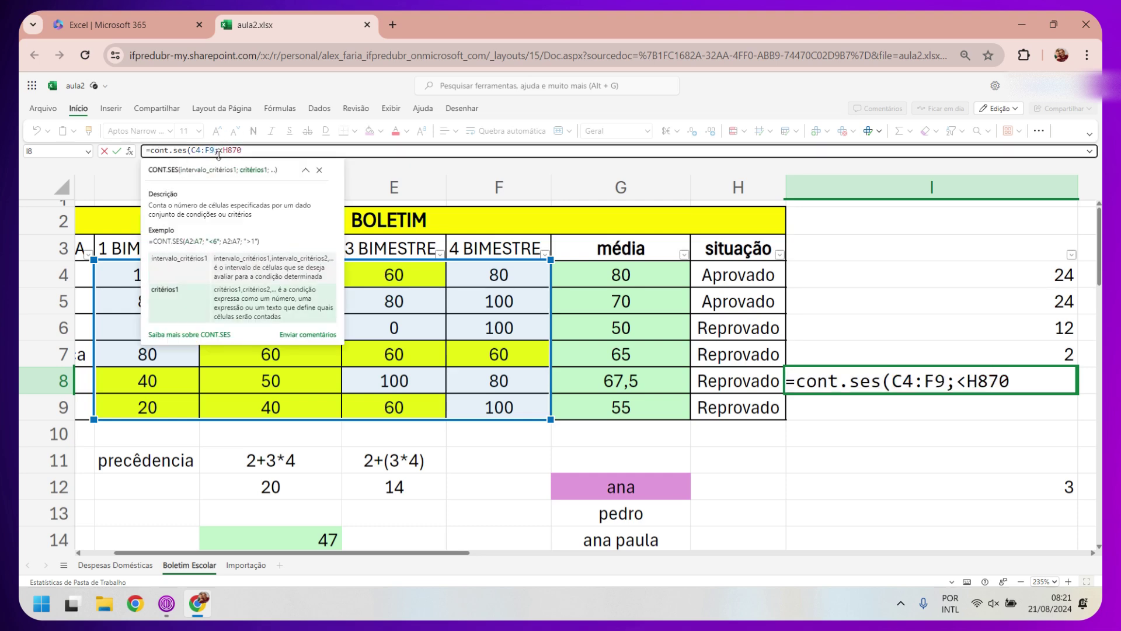
left_click(248, 150)
left_click(220, 150)
type("\"")
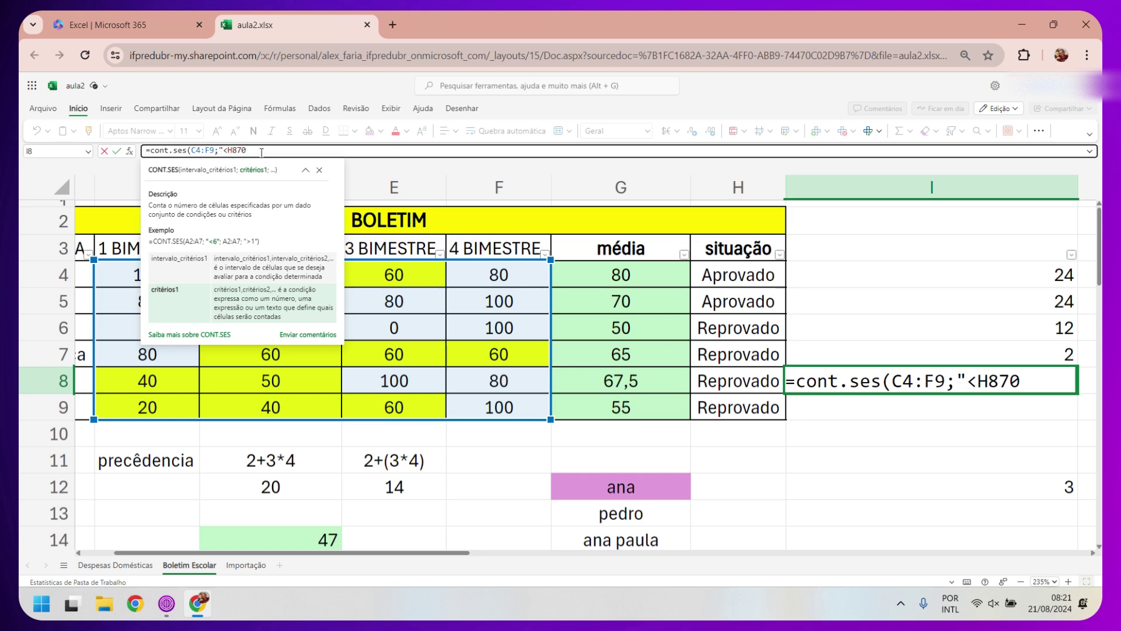
left_click(261, 152)
type("\"")
Remove the stray H8 reference and add C4:G9 with ">60" as the second range and criterion
left_click(995, 386)
key("BackSpace")
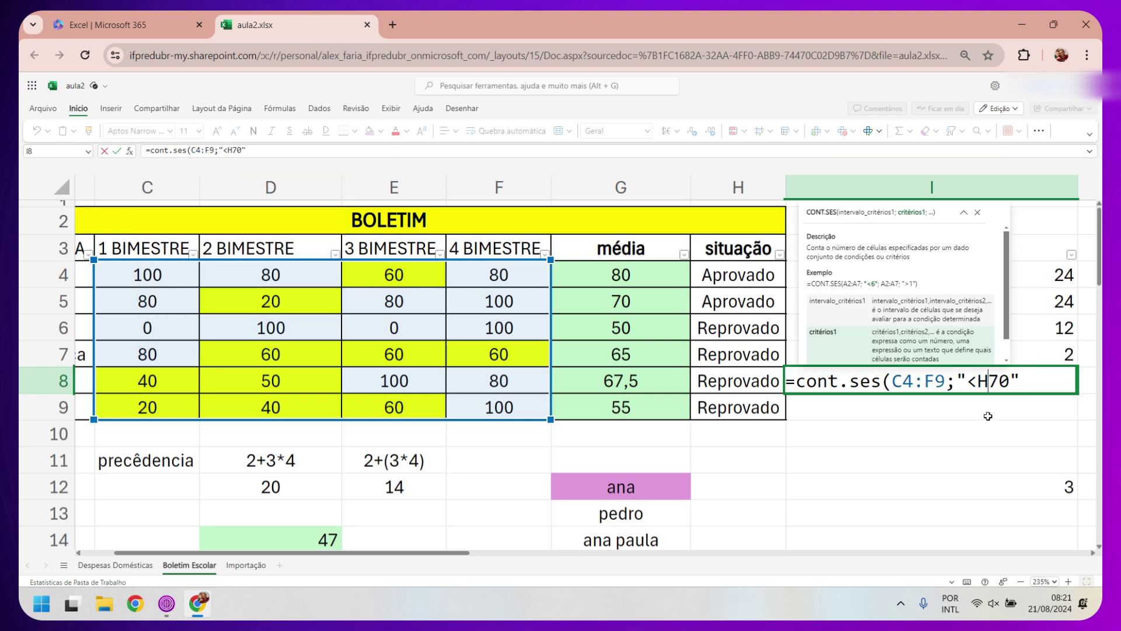
key("BackSpace")
type(";")
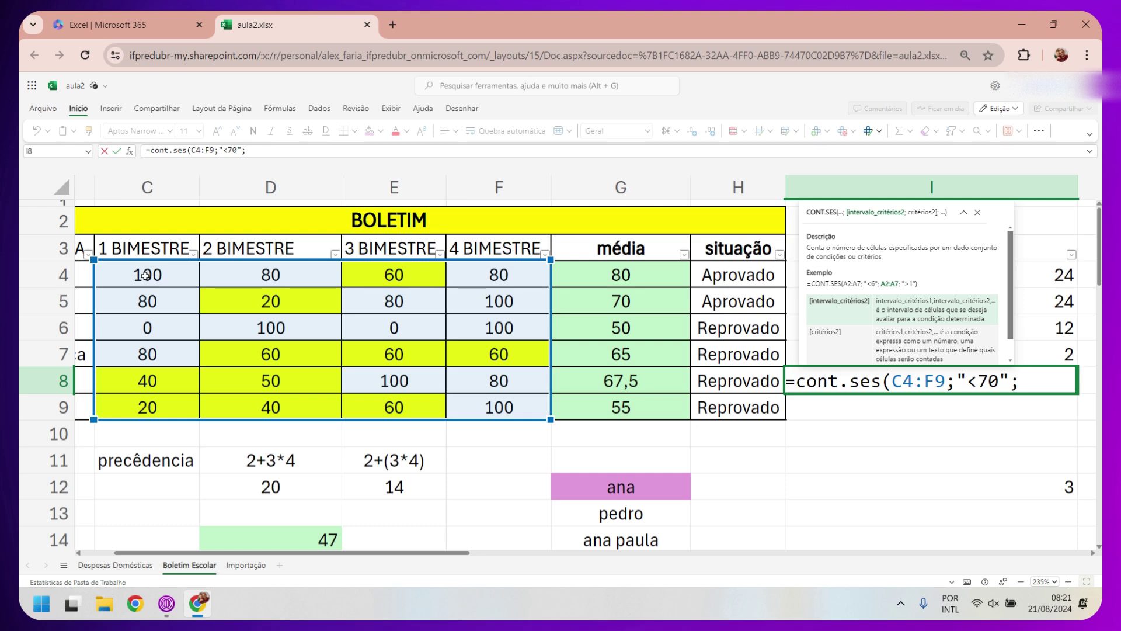
mouse_move(146, 275)
left_mouse_down()
mouse_move(528, 292)
mouse_move(611, 410)
left_mouse_up()
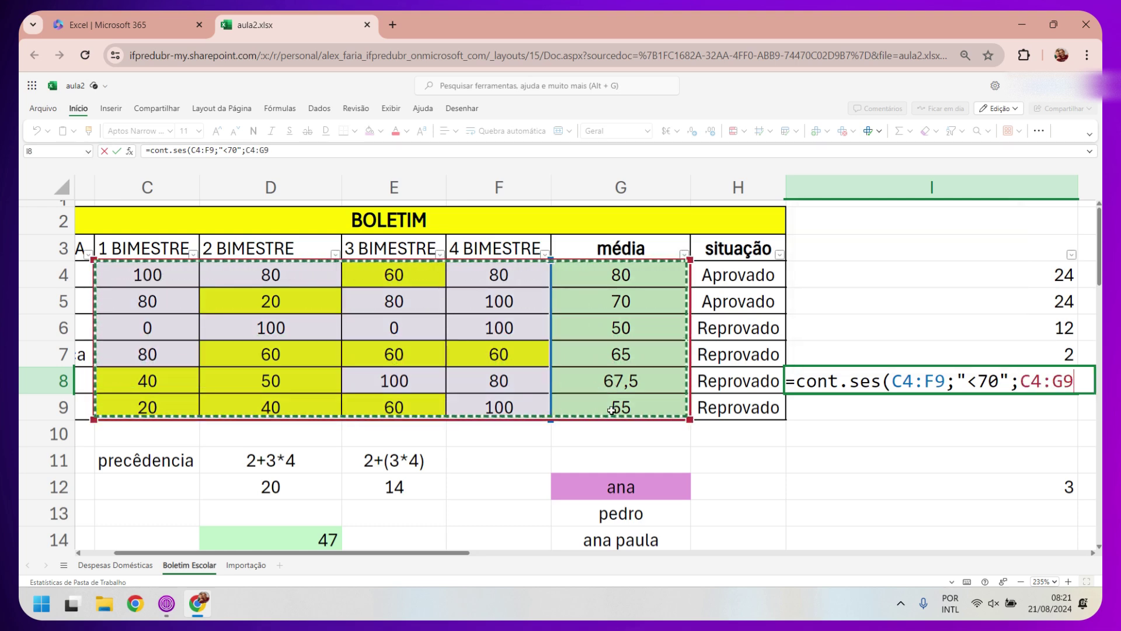
type(";")
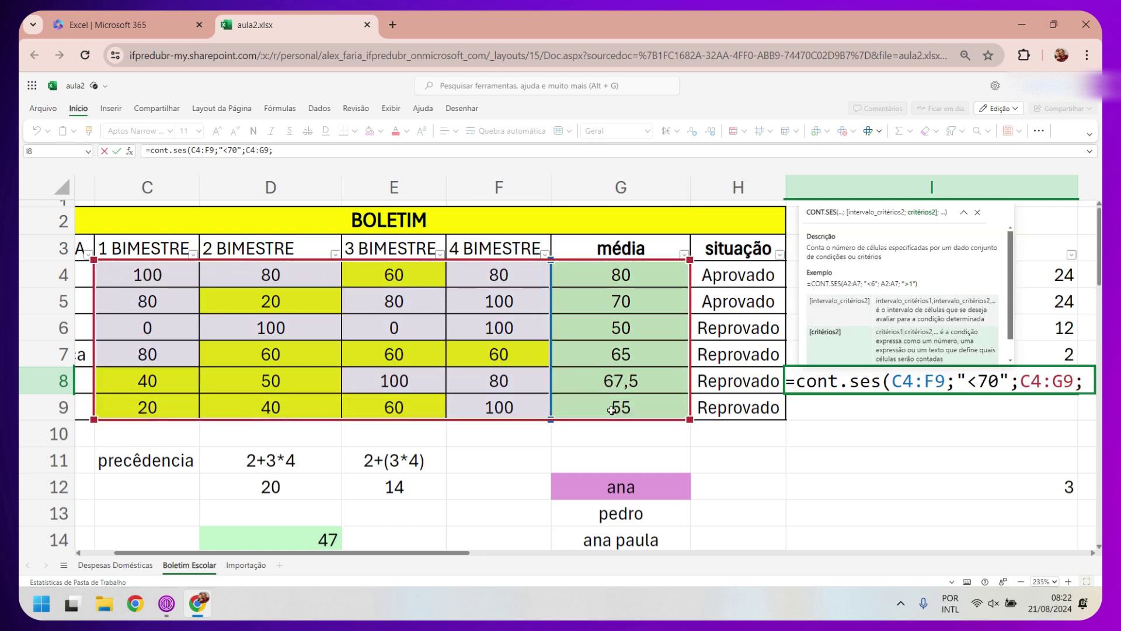
type("\"")
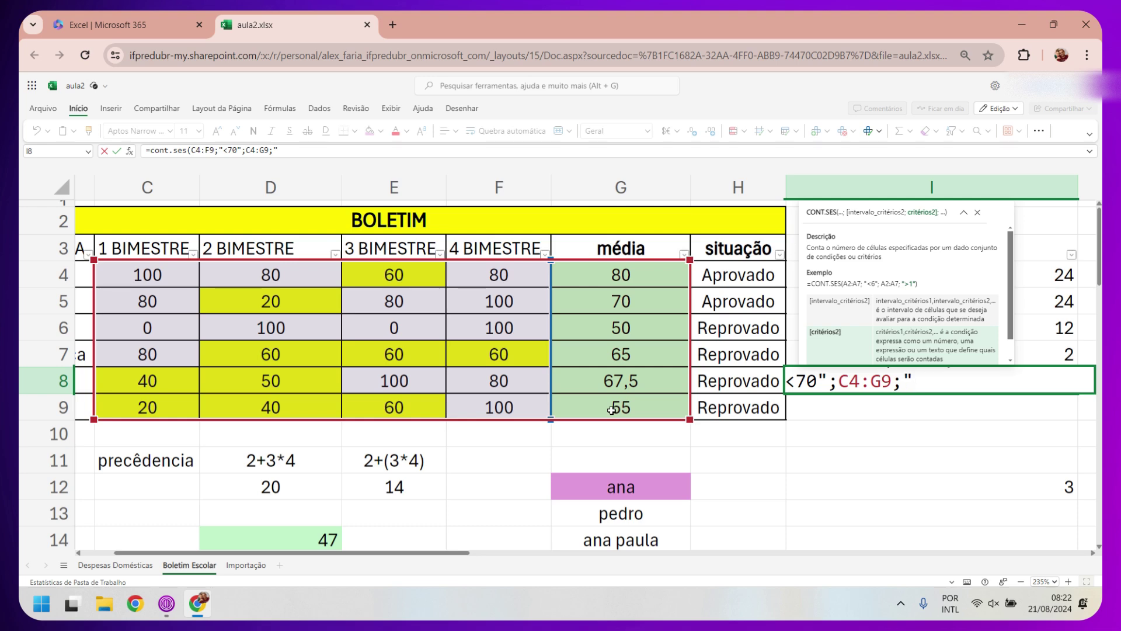
type(">60")
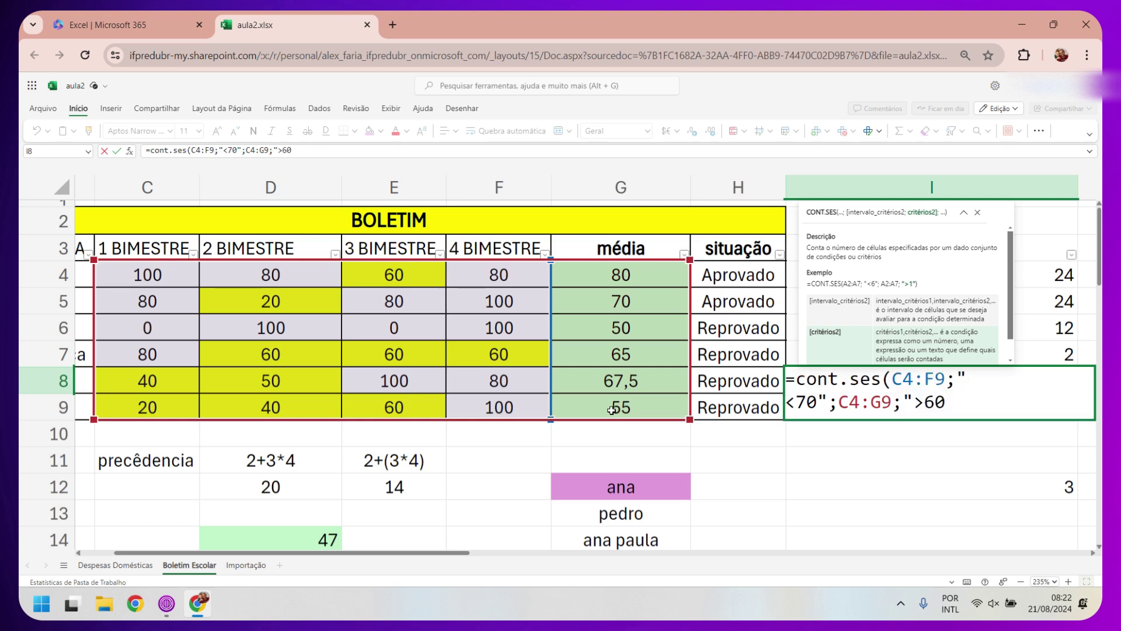
type("\"")
type(")")
key("Return")
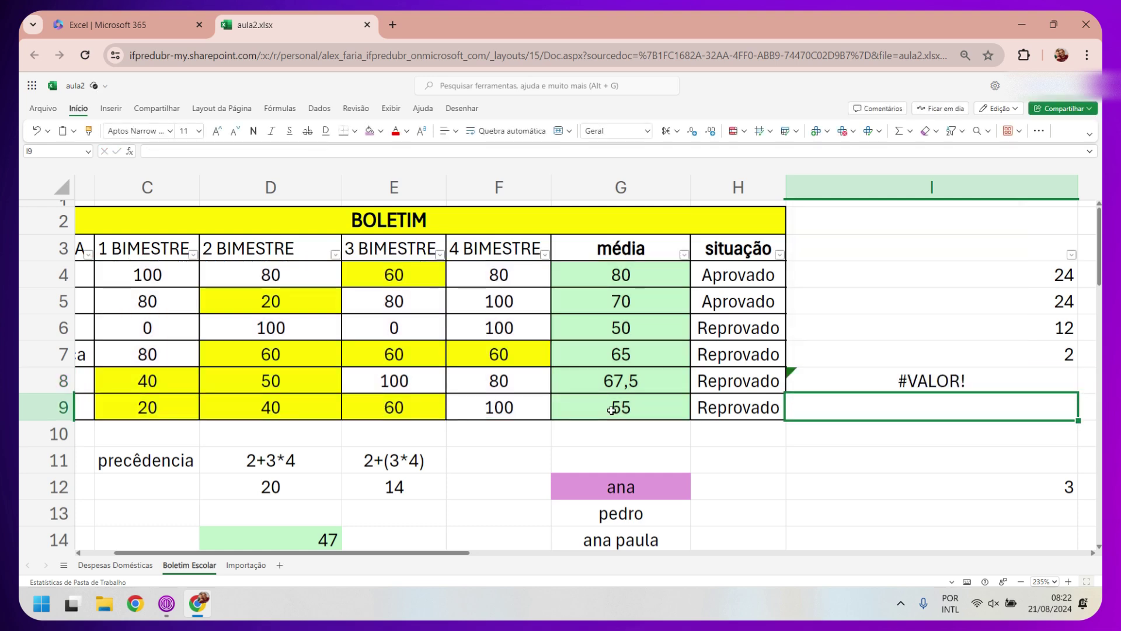
Change I8's second CONT.SES criterion from ">60" to ">50"
left_click(885, 387)
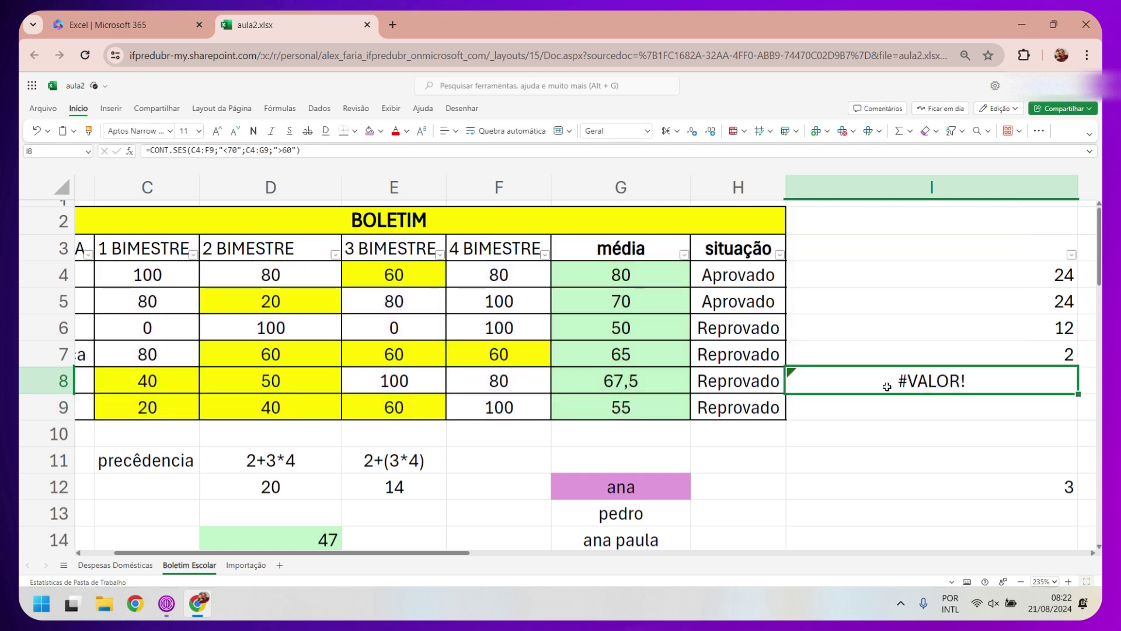
double_click(886, 387)
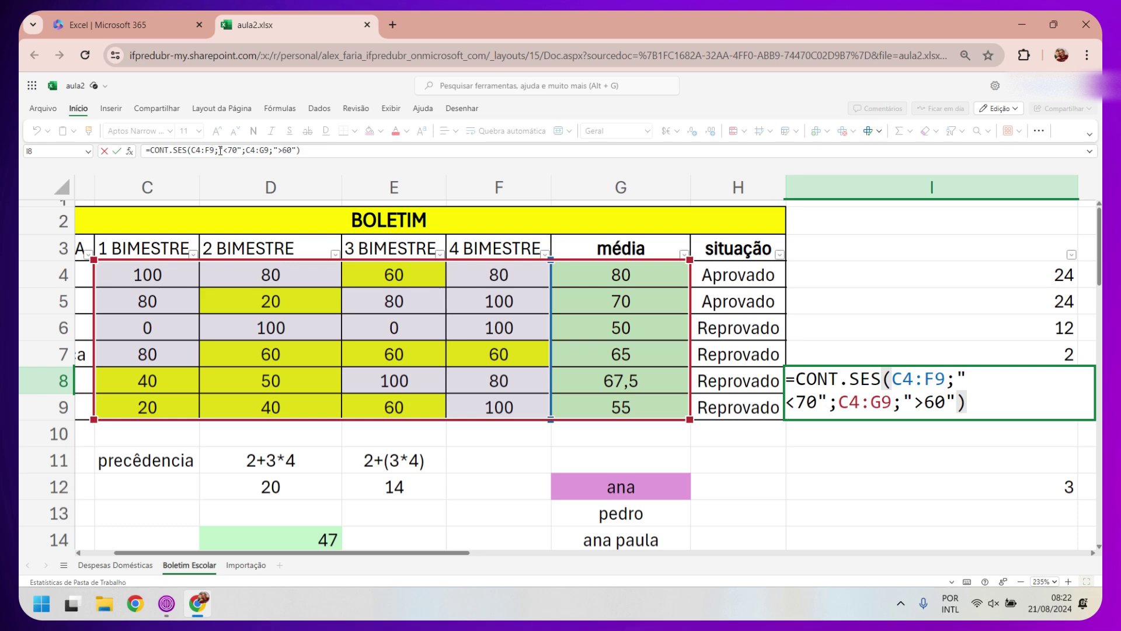
left_click_drag(221, 150, 240, 151)
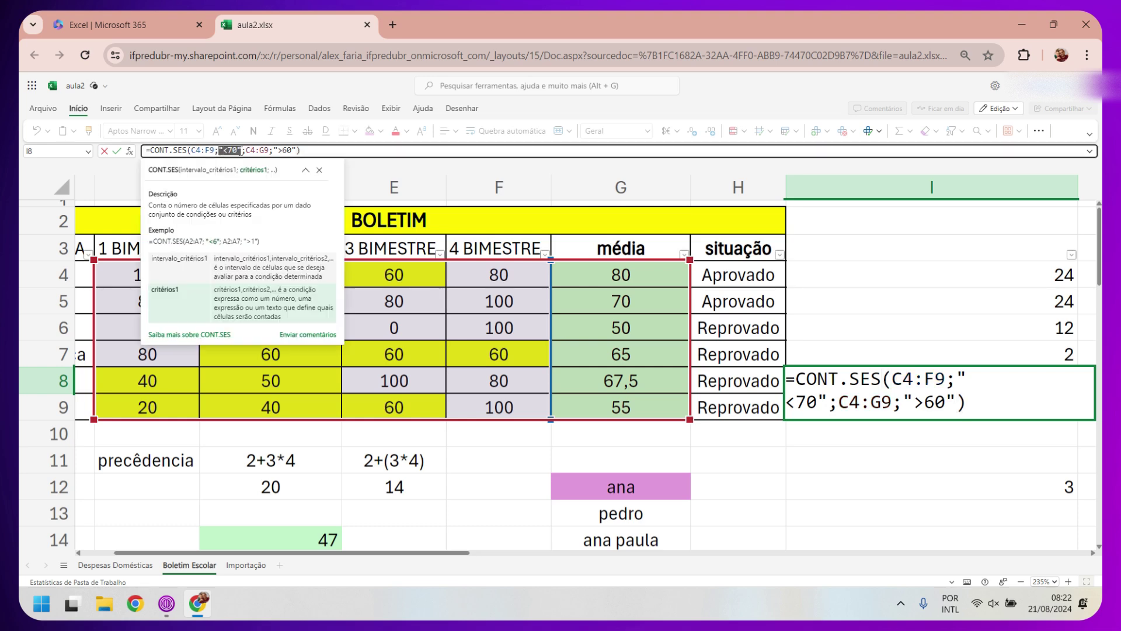
left_click(244, 151)
left_click(282, 150)
key("Delete")
type("5")
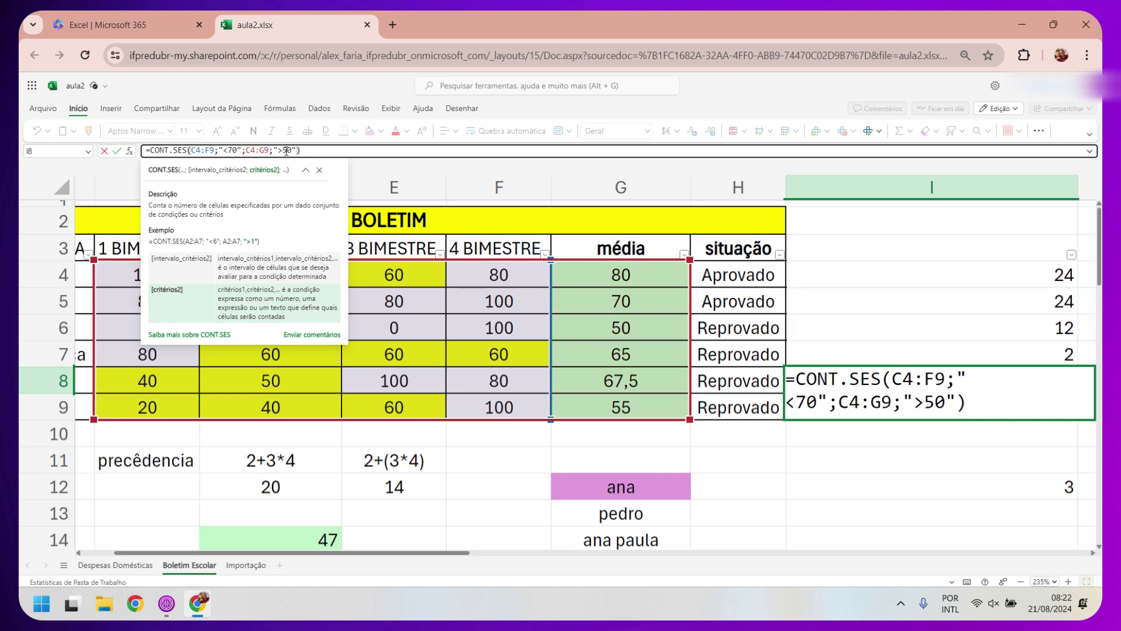
key("Return")
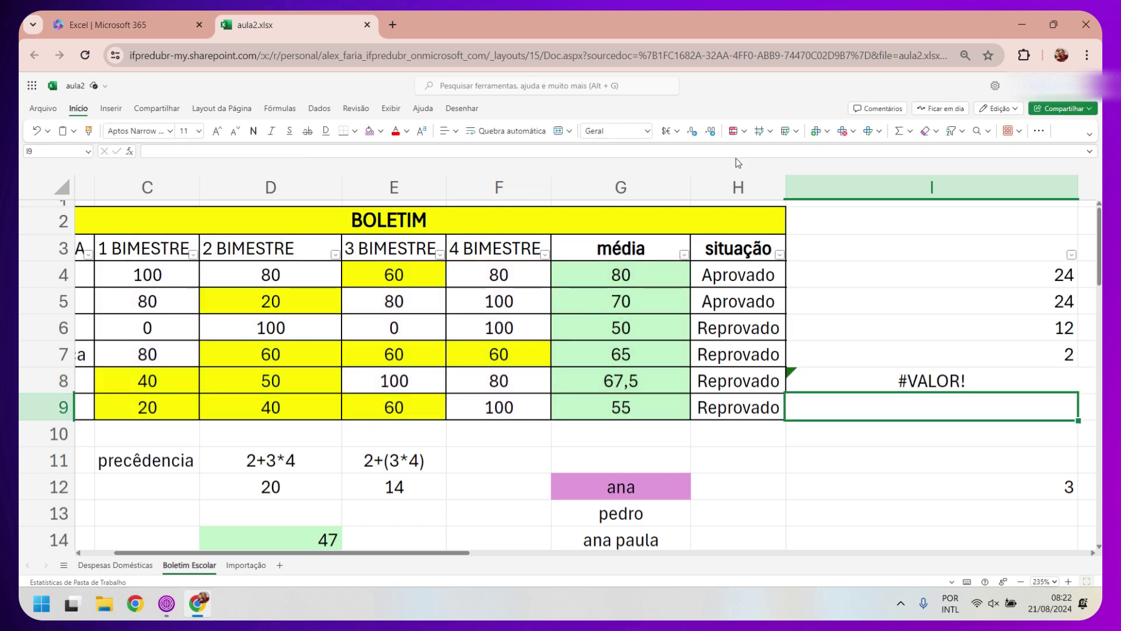
Correct I8's second range from C4:G9 to C4:F9 so the count returns 5
left_click(948, 377)
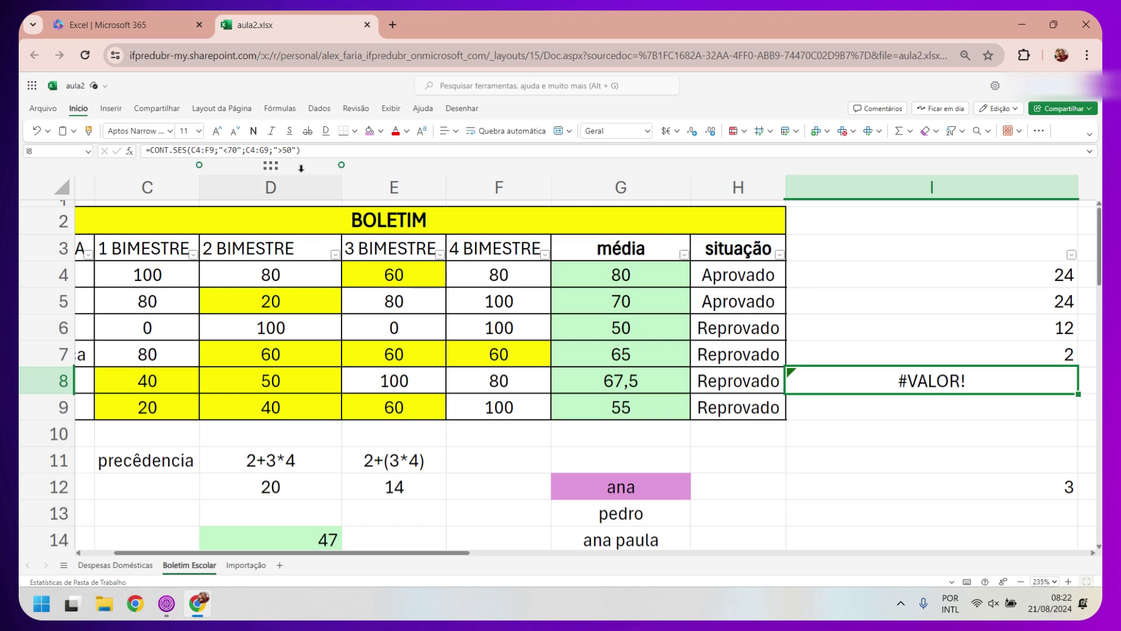
left_click(244, 151)
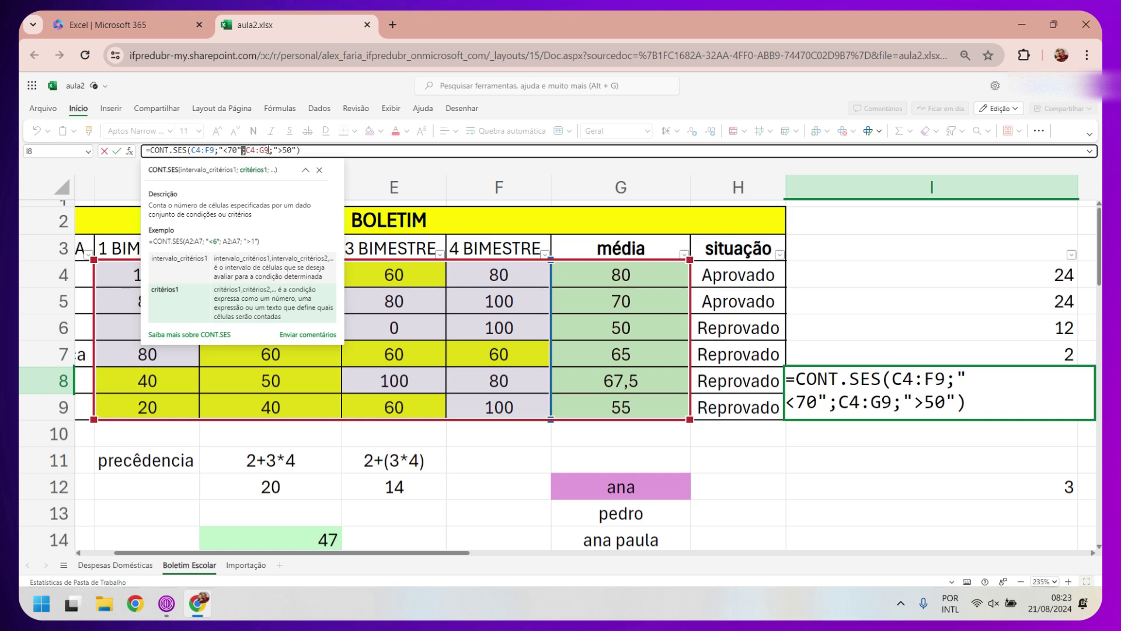
left_click(261, 150)
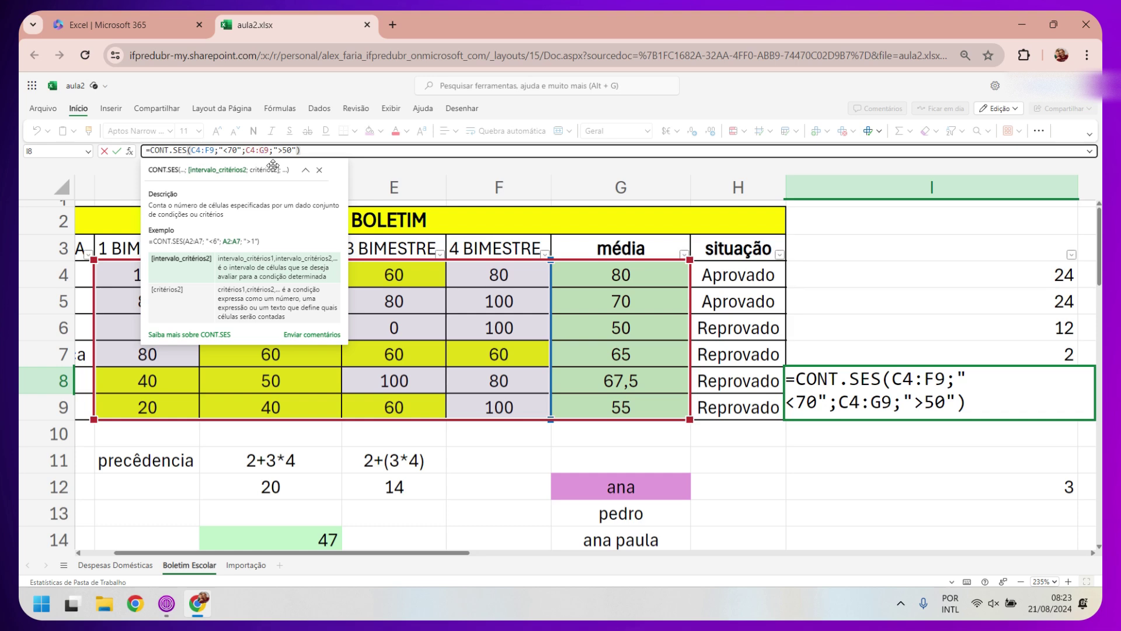
key("BackSpace")
type("f")
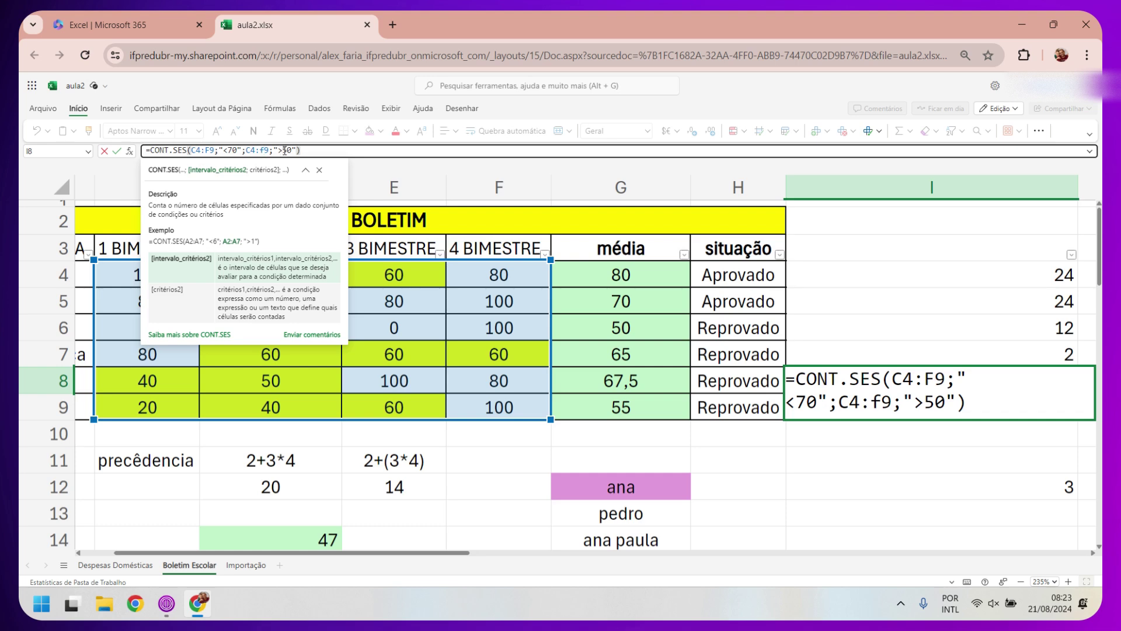
key("Return")
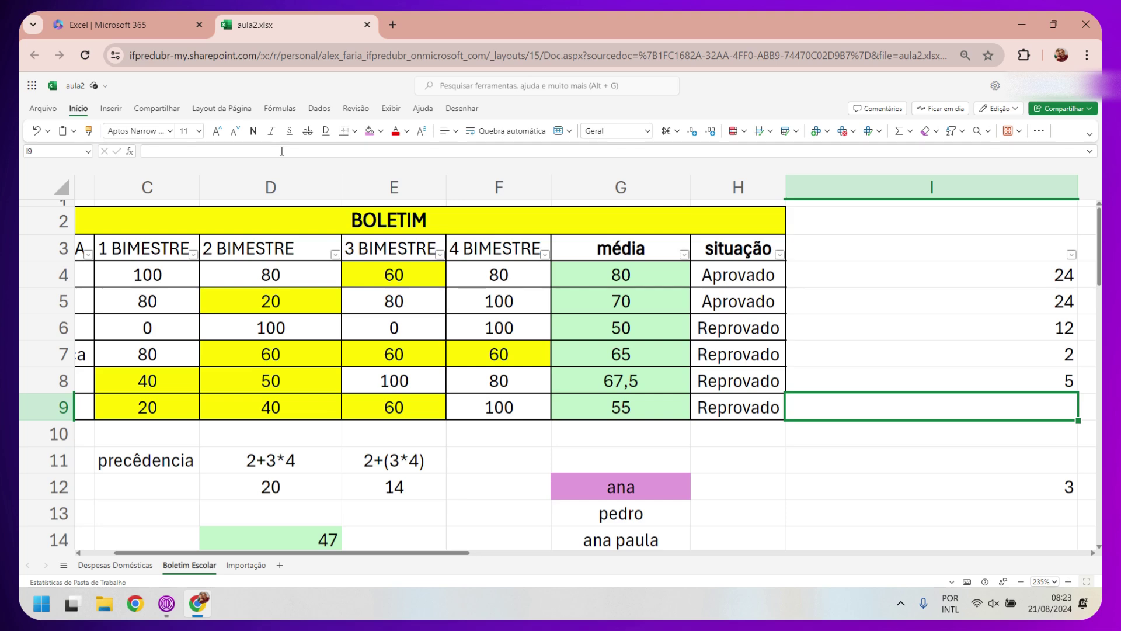
left_click(841, 387)
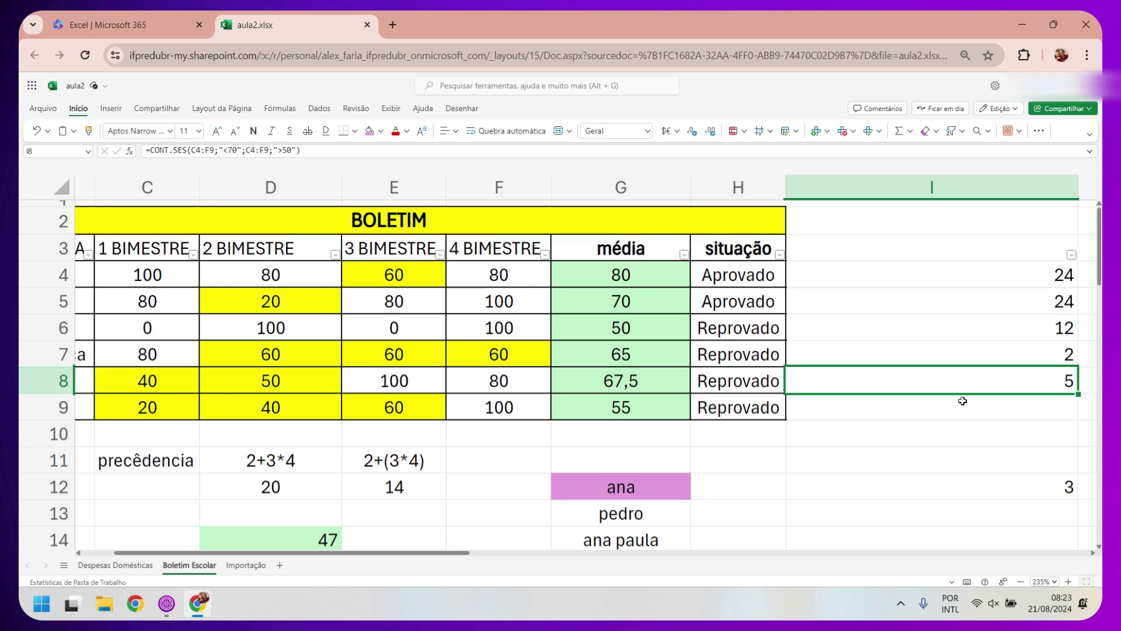
double_click(944, 381)
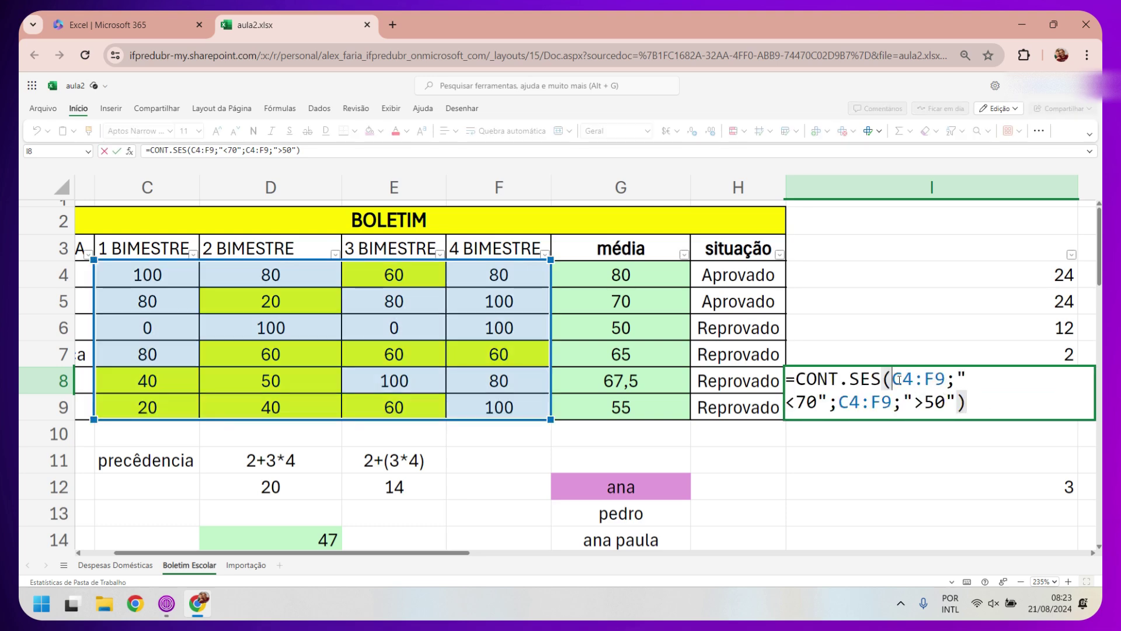
left_click_drag(894, 378, 945, 380)
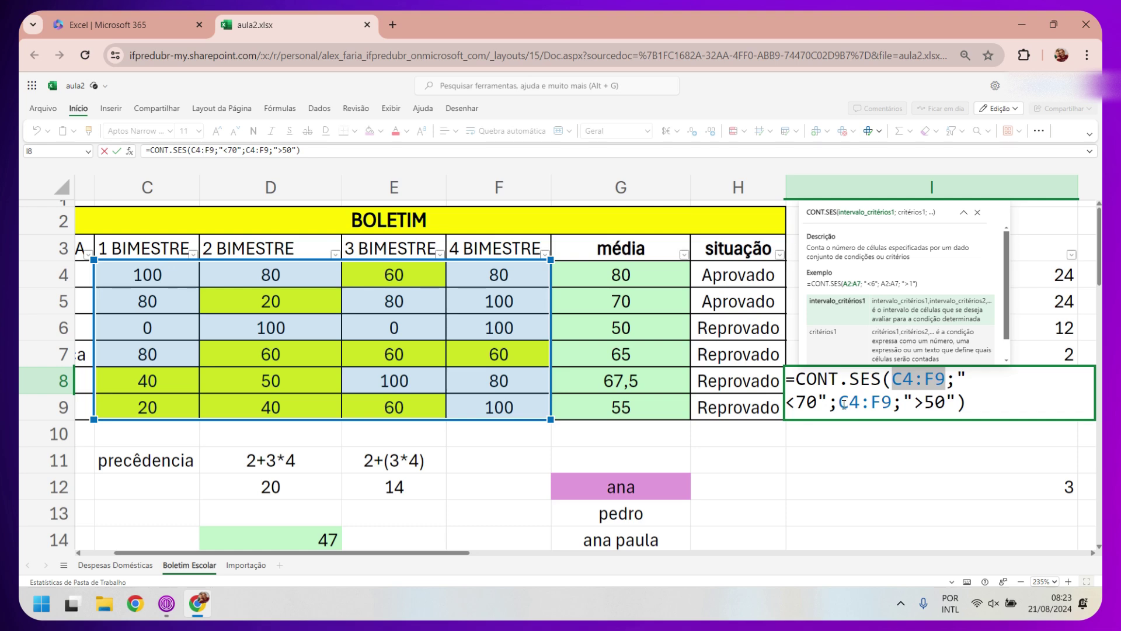
left_click_drag(841, 403, 890, 403)
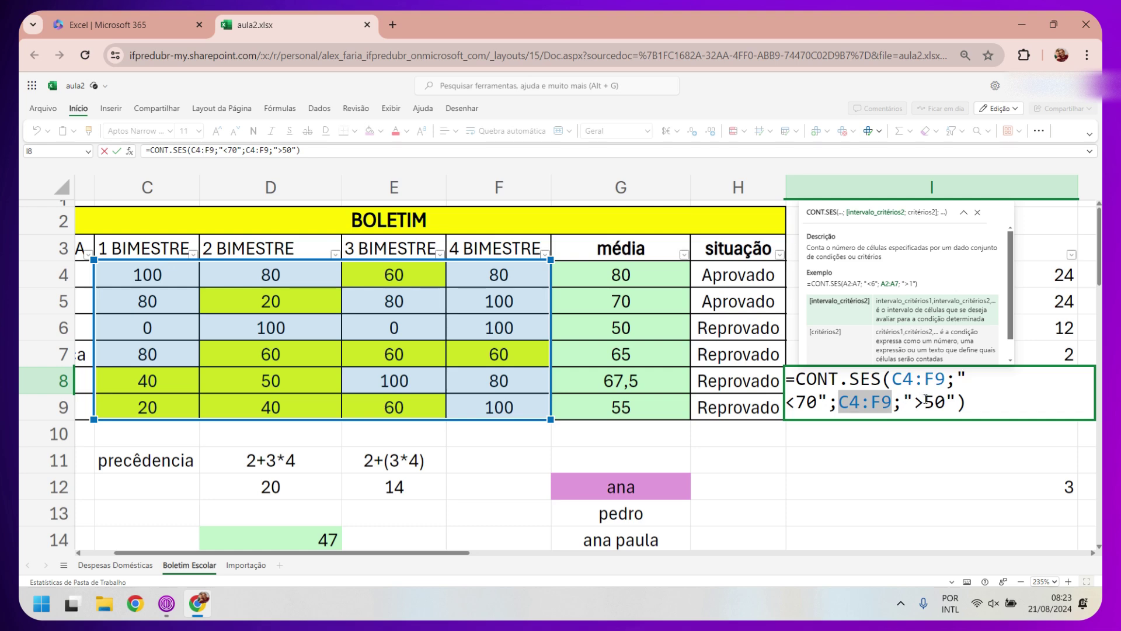
left_click(940, 474)
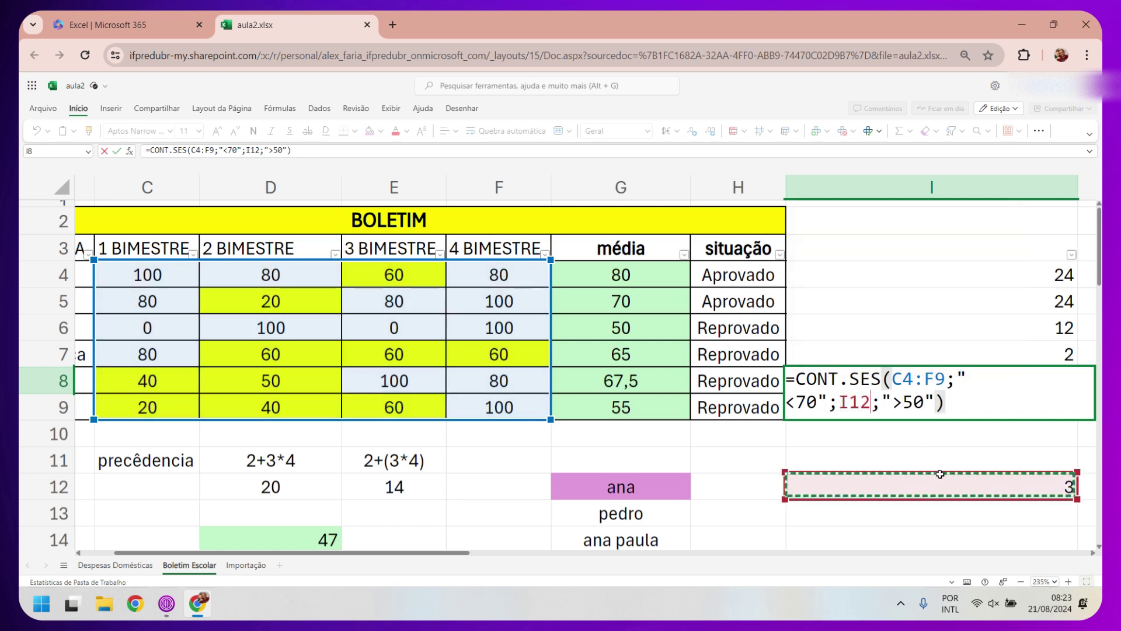
key("Escape")
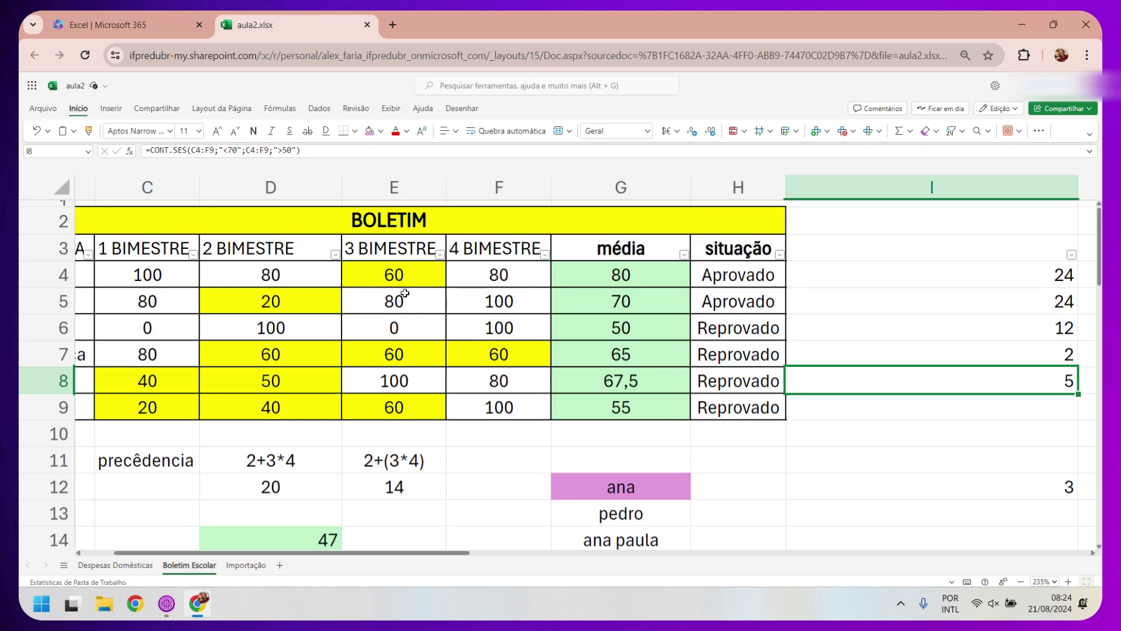
Shade the 60 grades in E4 and D7:F7 pink
left_click(393, 276)
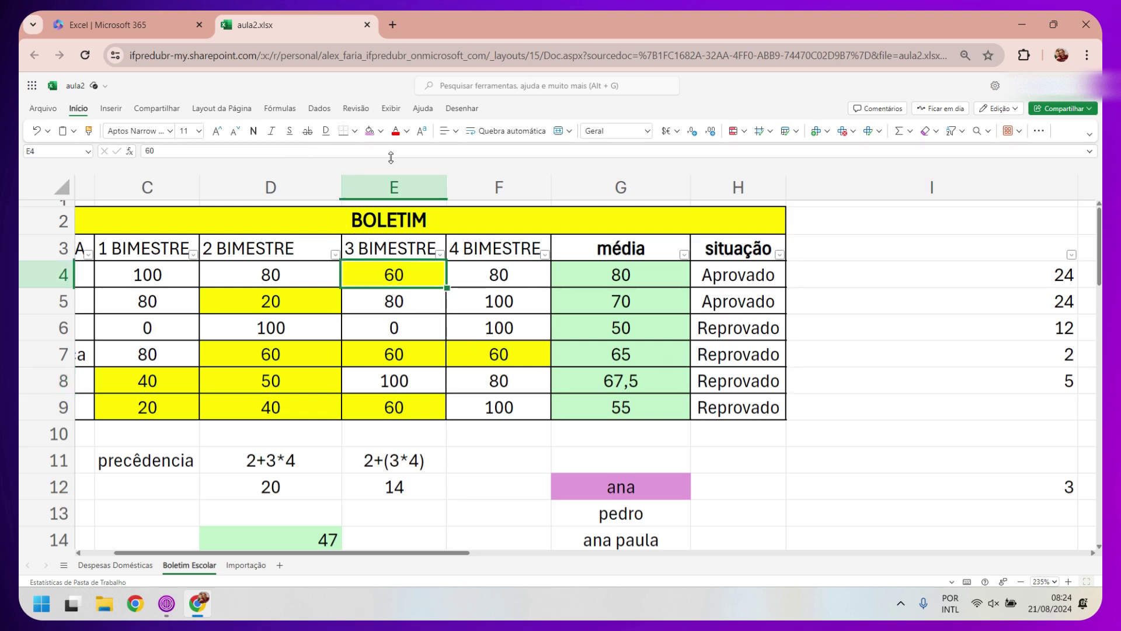
left_click(370, 132)
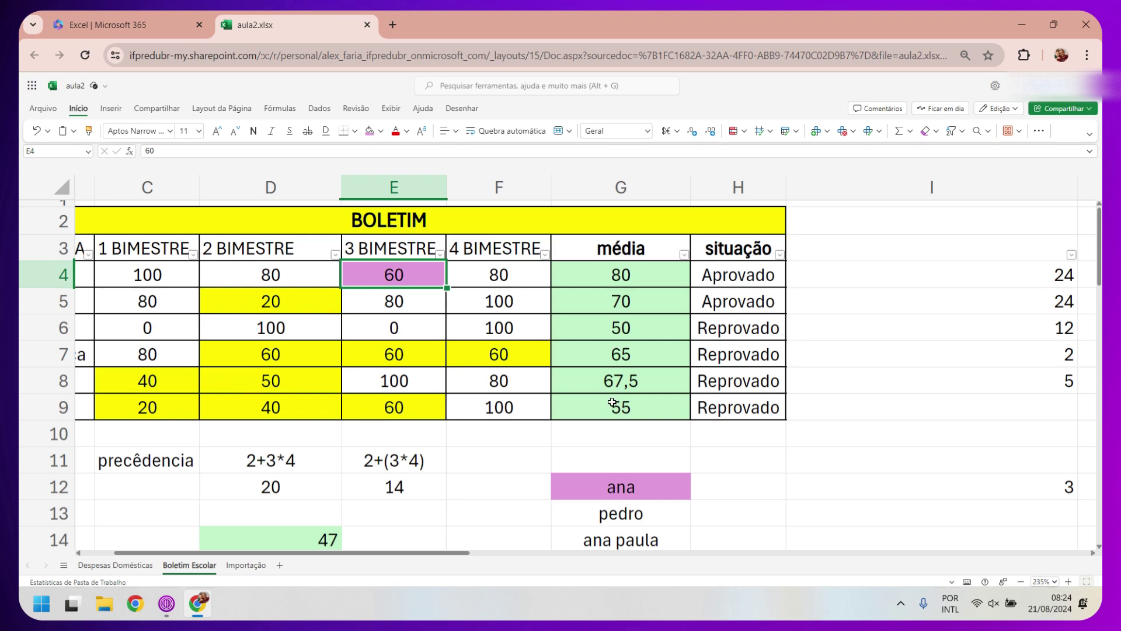
left_click(1048, 378)
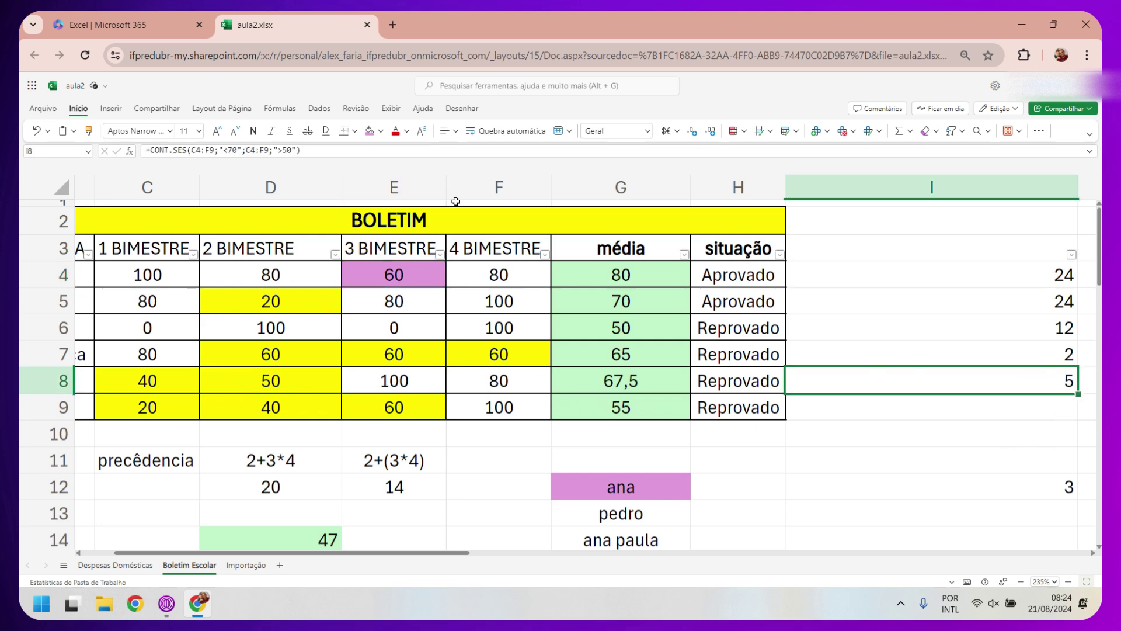
left_click(496, 356)
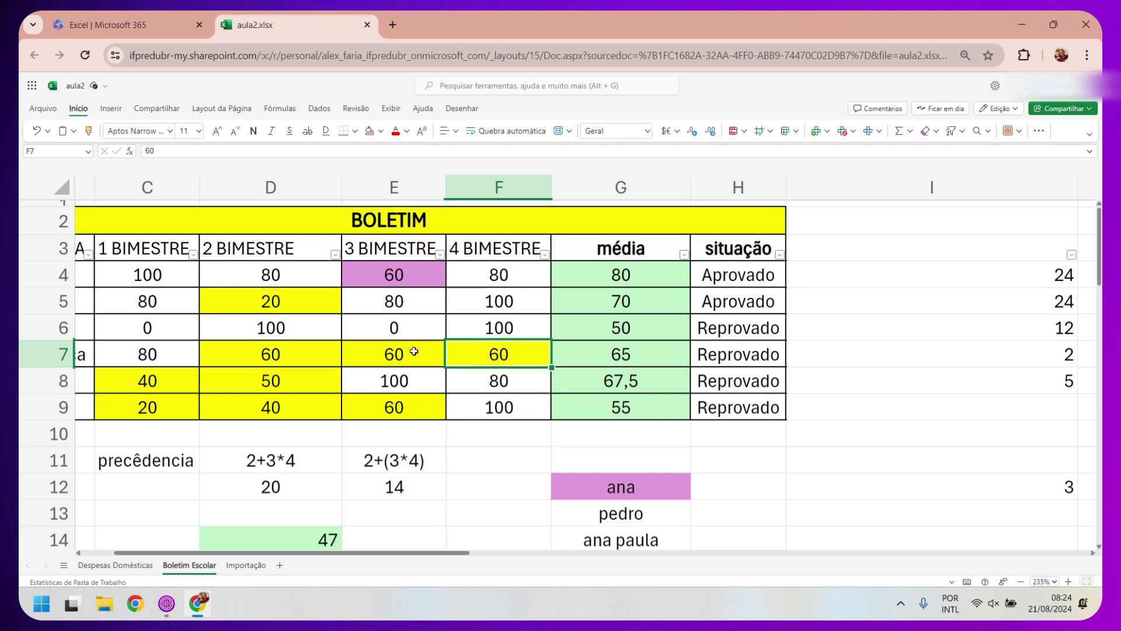
left_click_drag(412, 352, 496, 353)
left_click(333, 353, "shift")
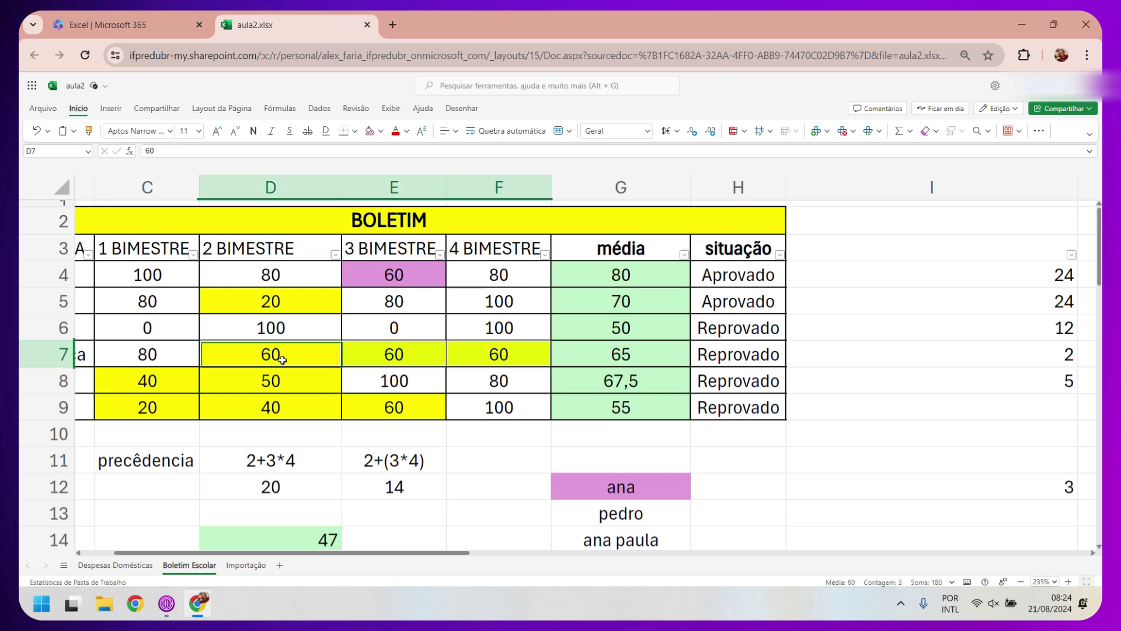
left_click(369, 132)
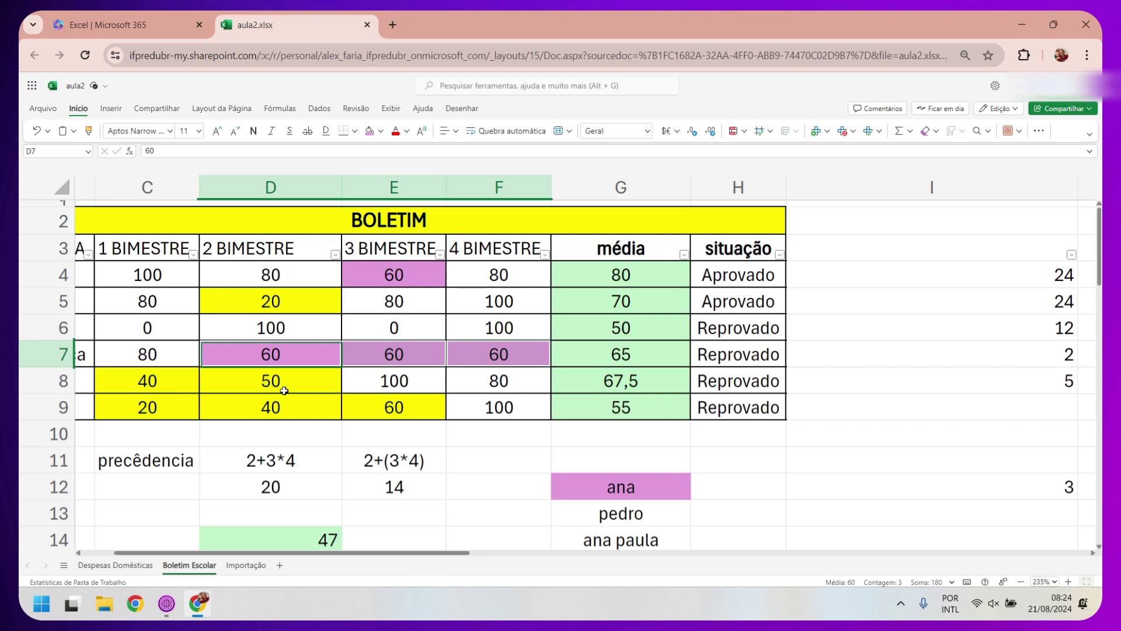
left_click(969, 386)
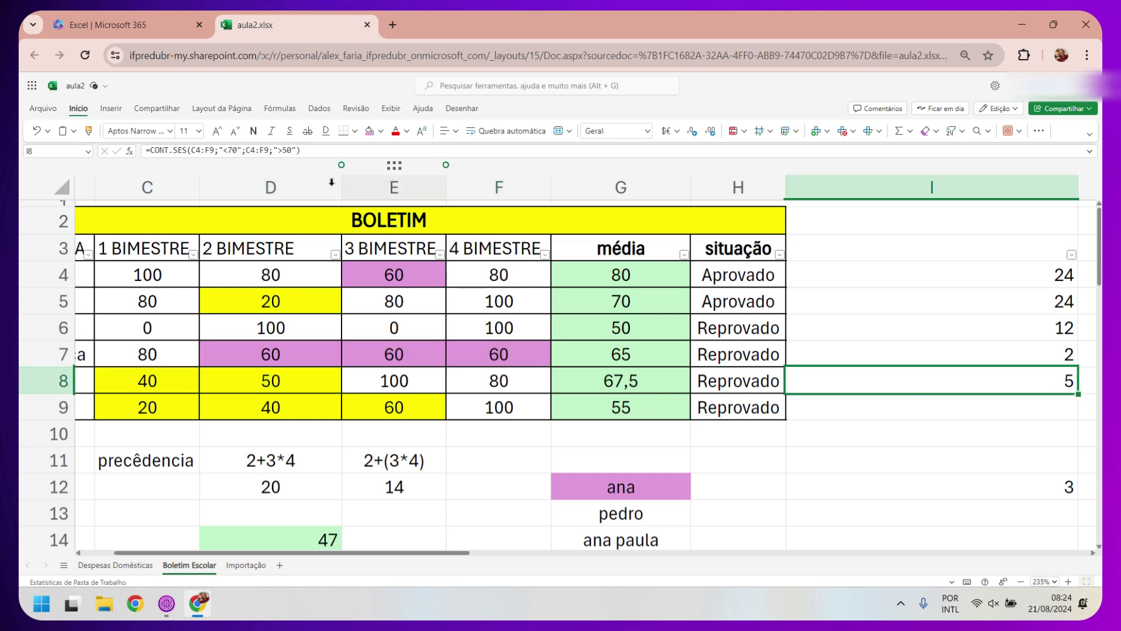
Recommit I8's formula and fill D8's grade of 50 pink
left_click(284, 151)
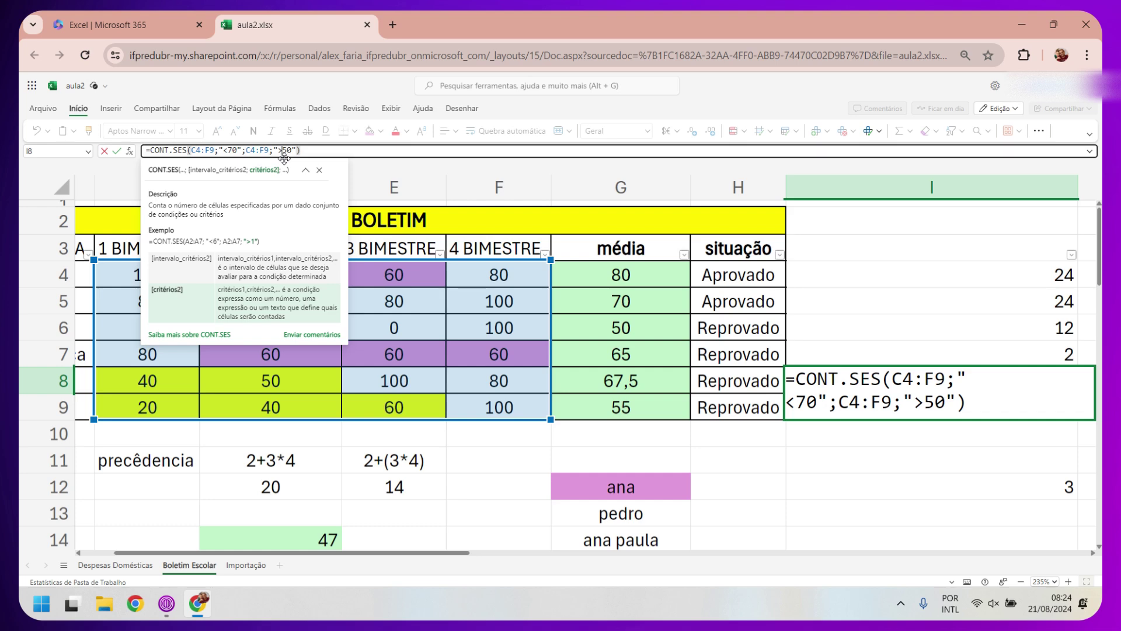
type("=")
key("Return")
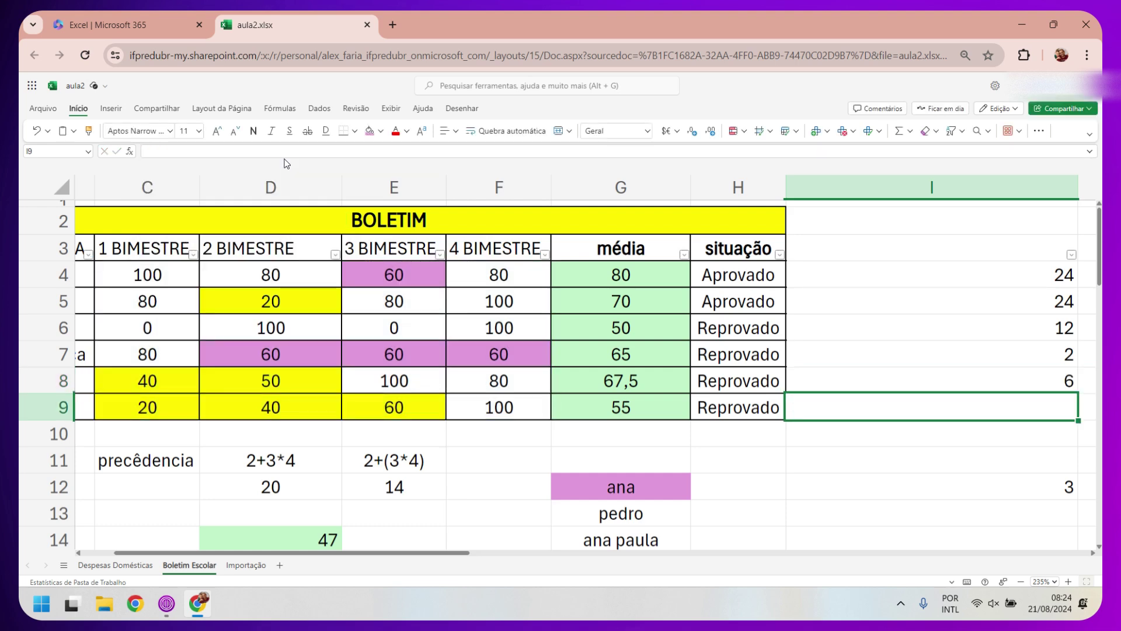
left_click(266, 376)
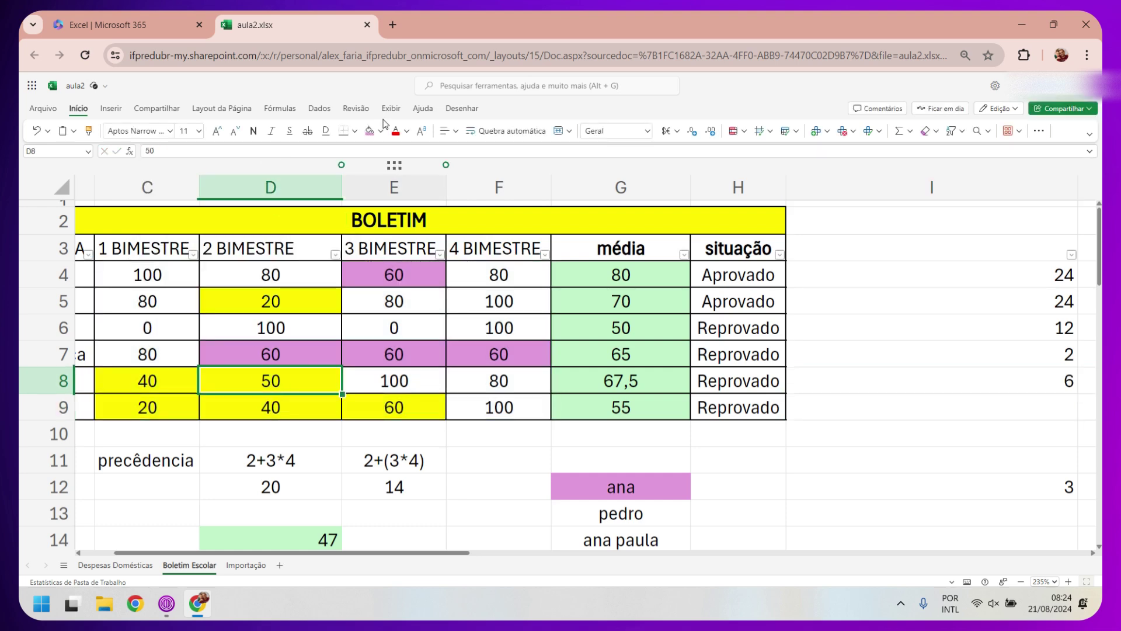
left_click(369, 135)
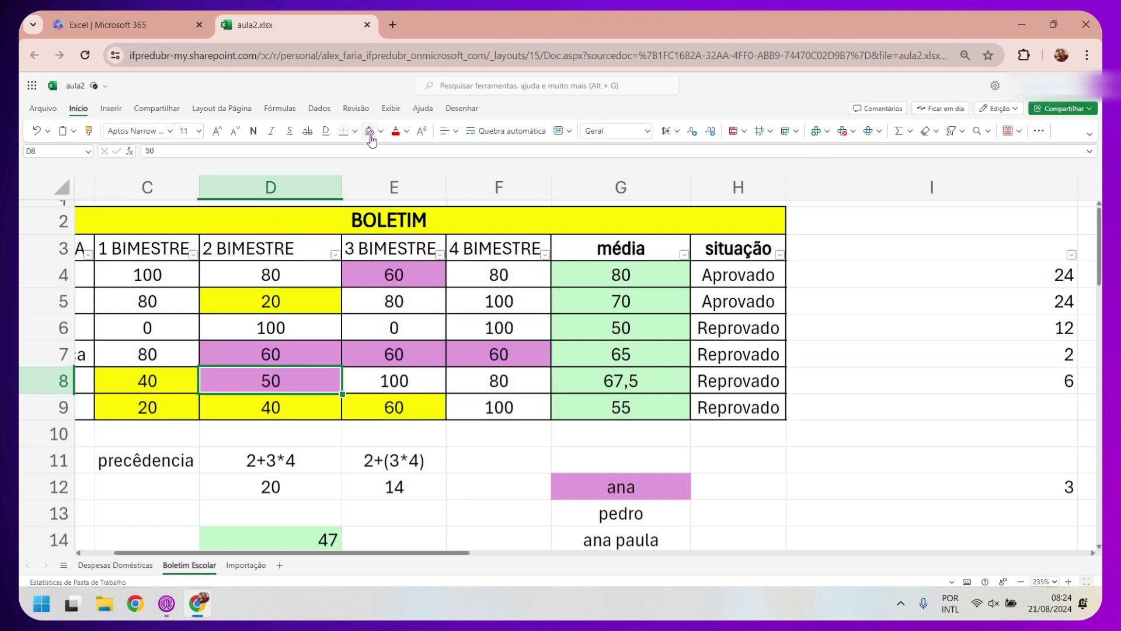
Revise I8's criteria to "<=70" and ">=50" so the count shows 6
left_click(998, 383)
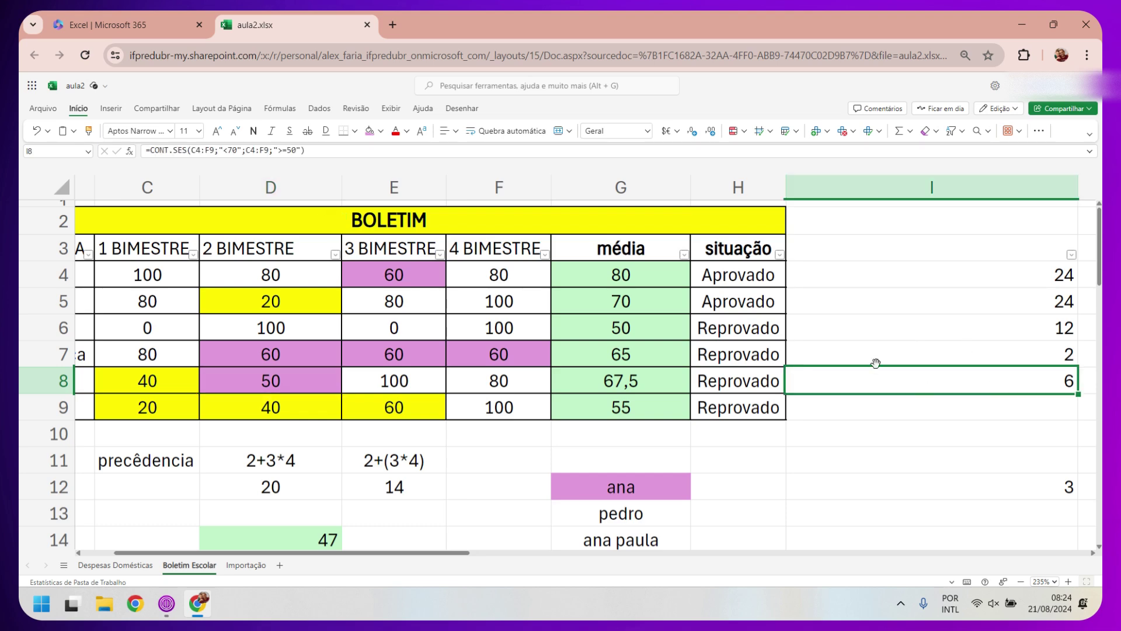
key("F2")
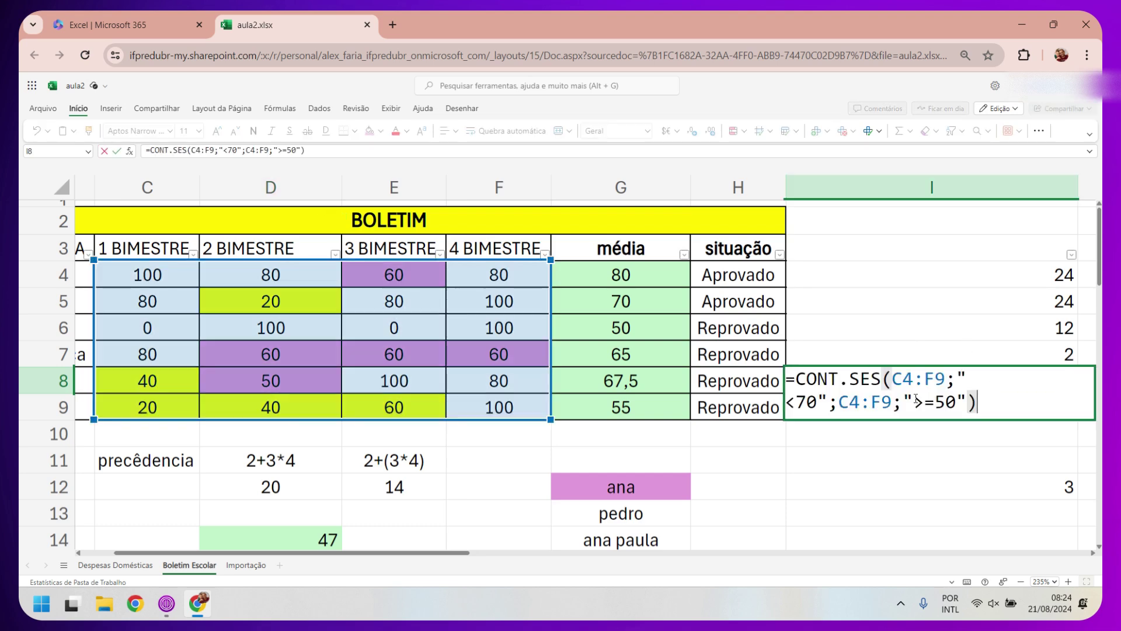
left_click_drag(916, 399, 933, 402)
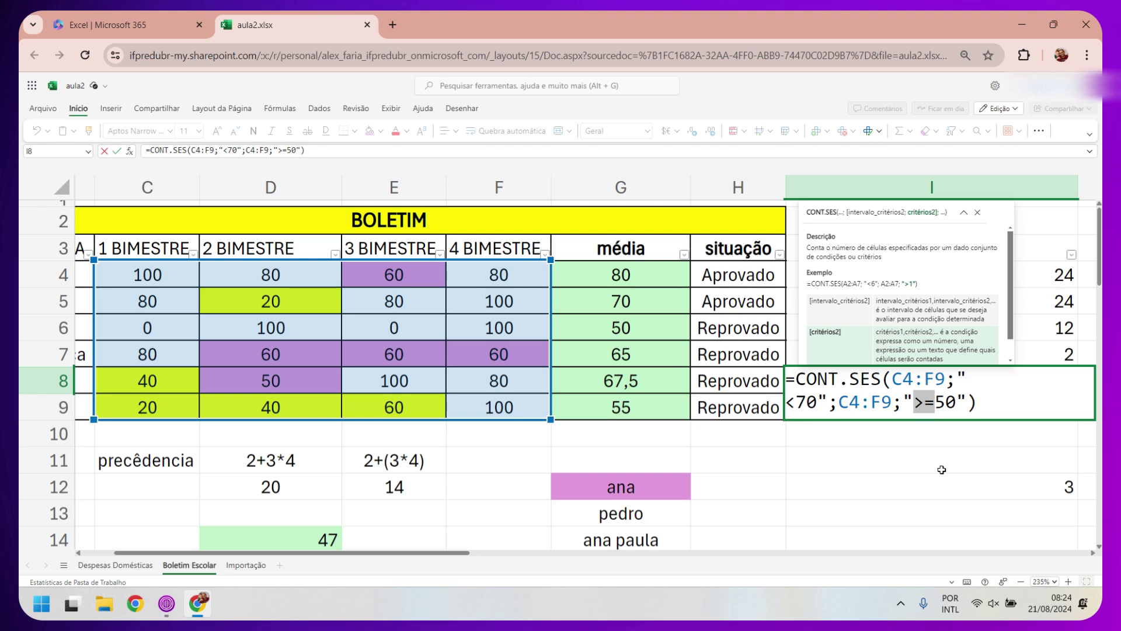
left_click(796, 402)
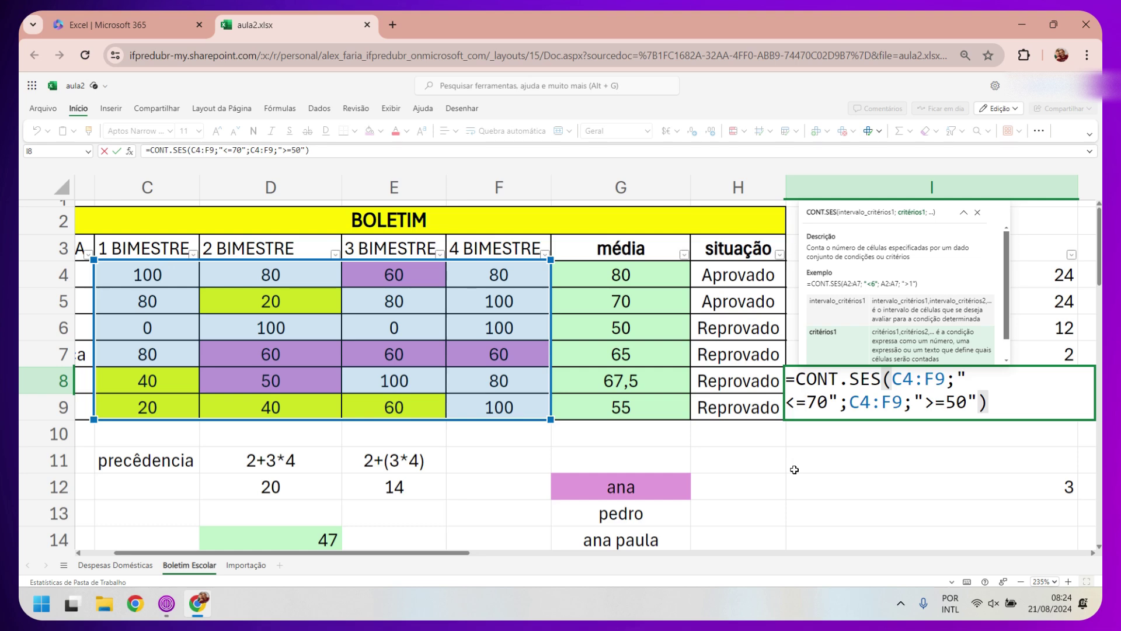
key("Return")
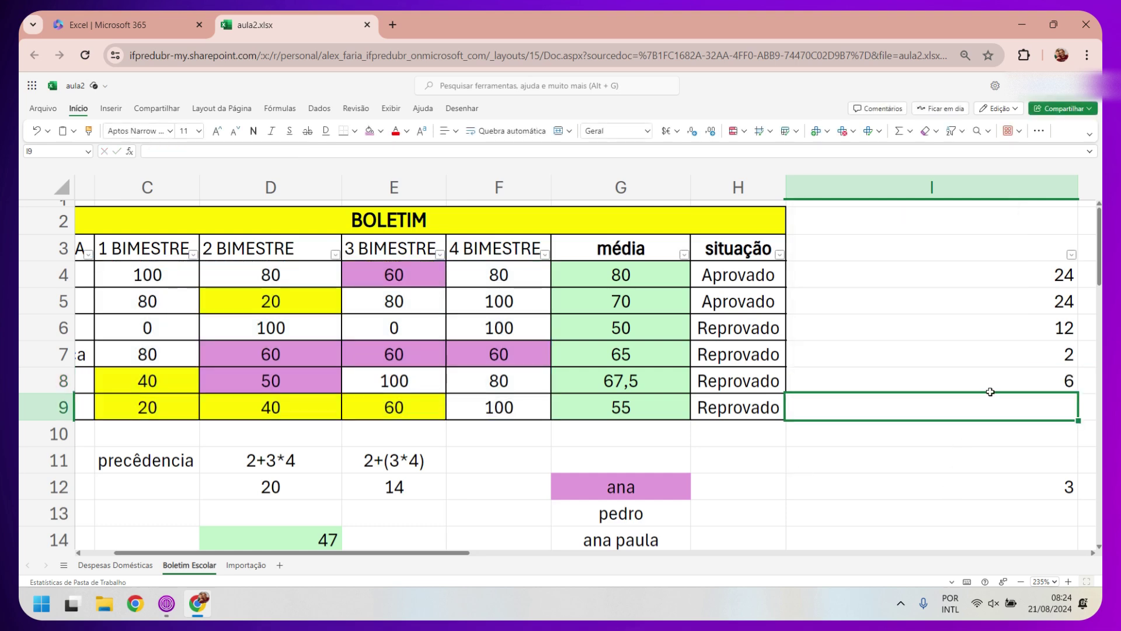
left_click(1013, 376)
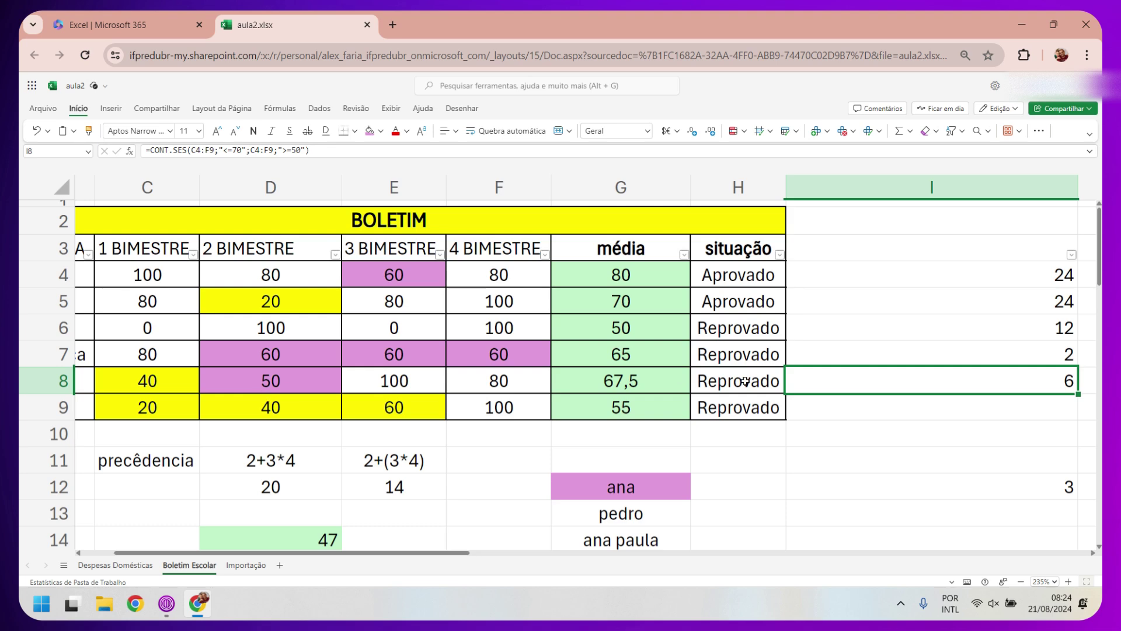
left_click_drag(444, 549, 429, 551)
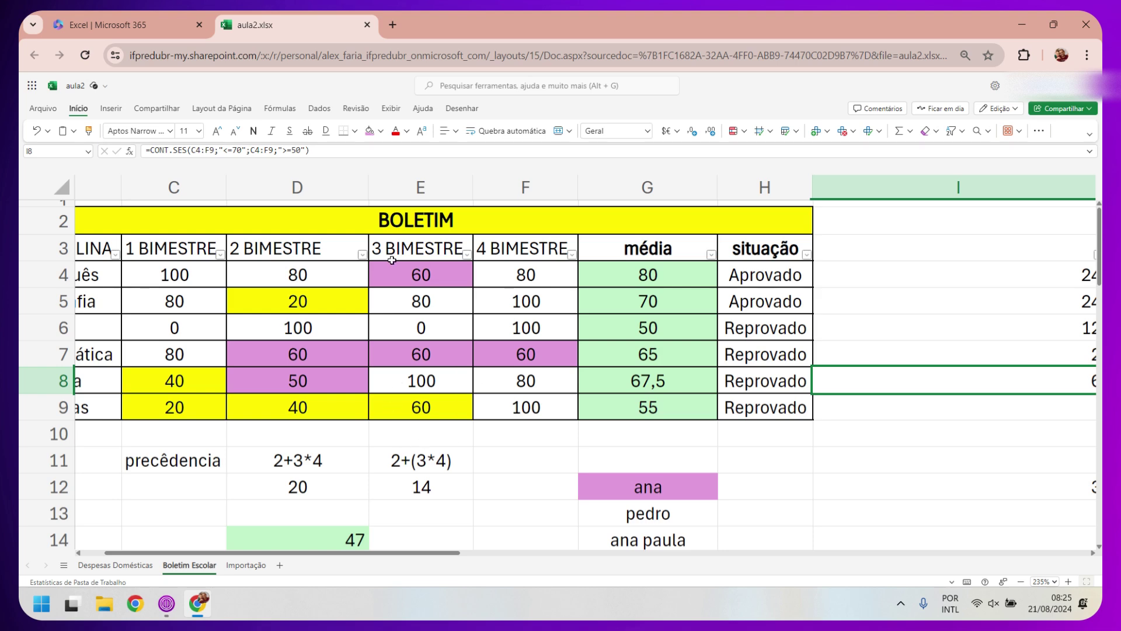
scroll(928, 442, "down", 3)
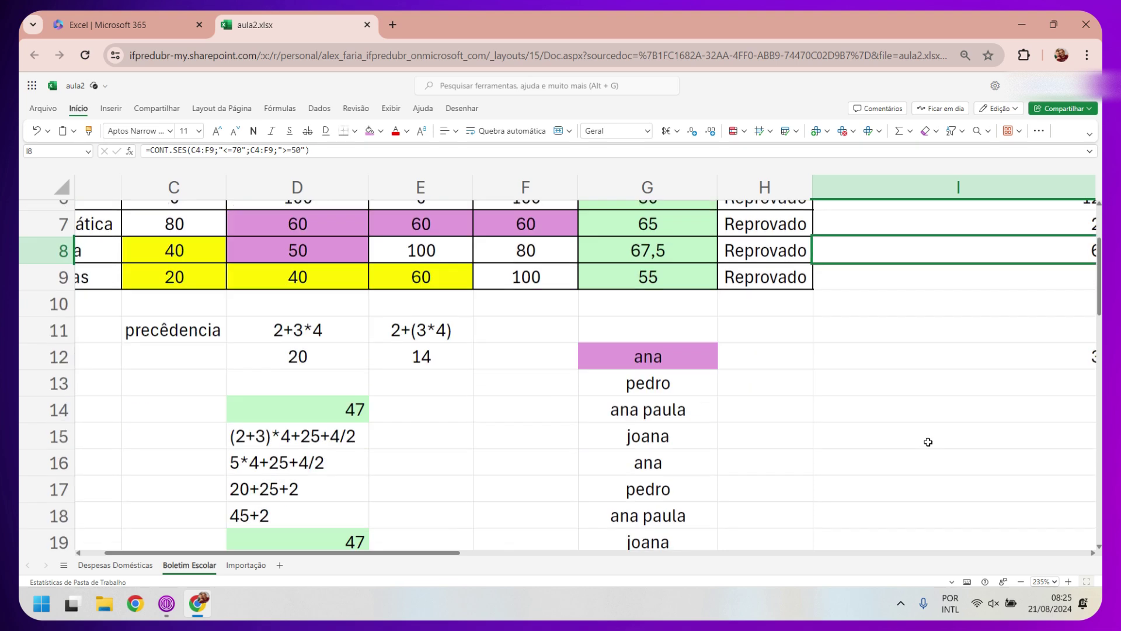
scroll(929, 442, "up", 3)
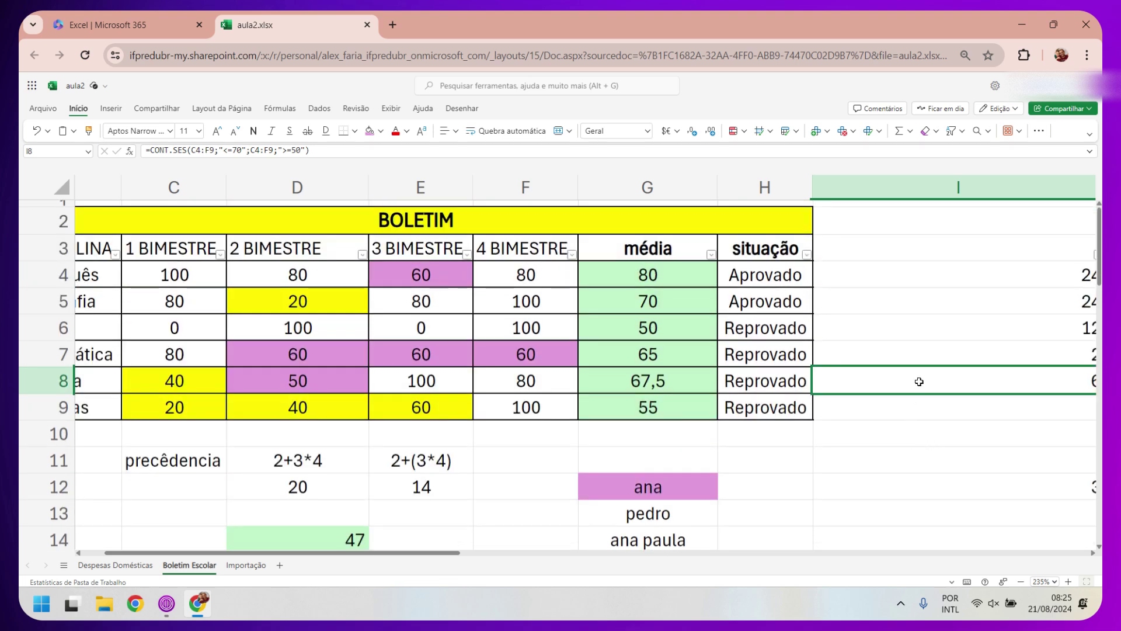
left_click(924, 405)
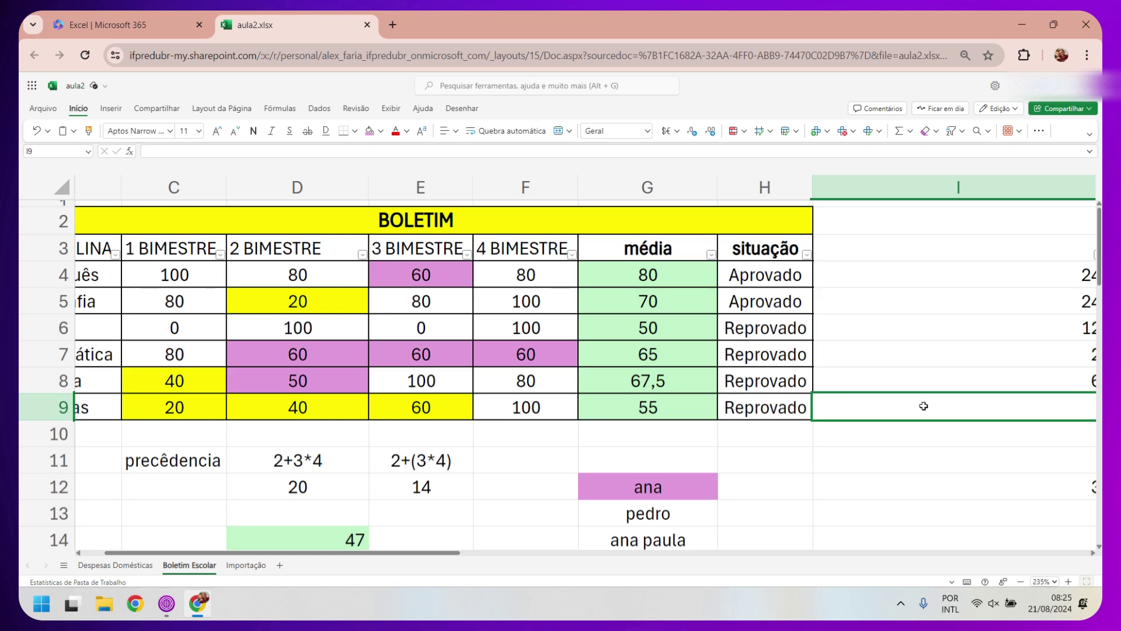
Enter =CONT.VALORES(C4:F9) in I9 to count the 24 grade cells
type("=")
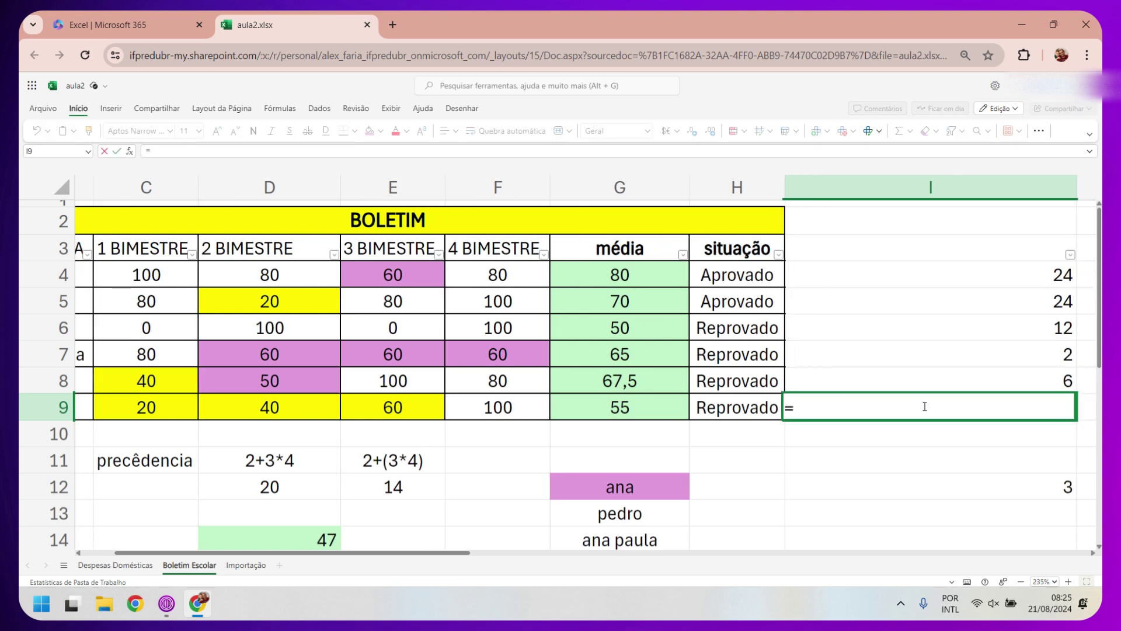
type("cont.va")
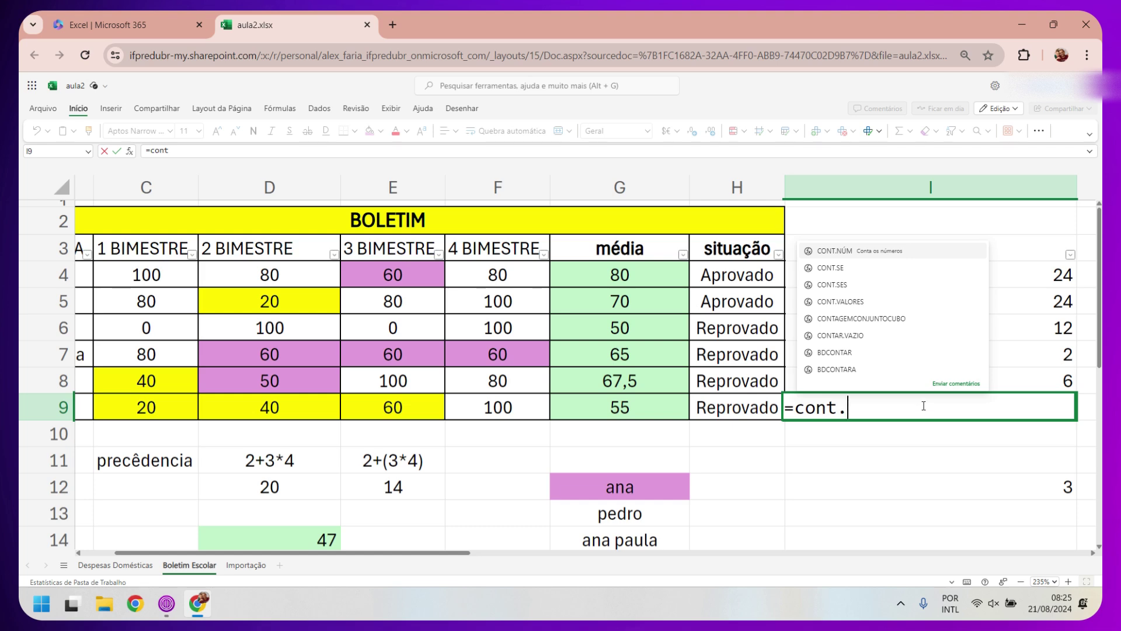
type("lores")
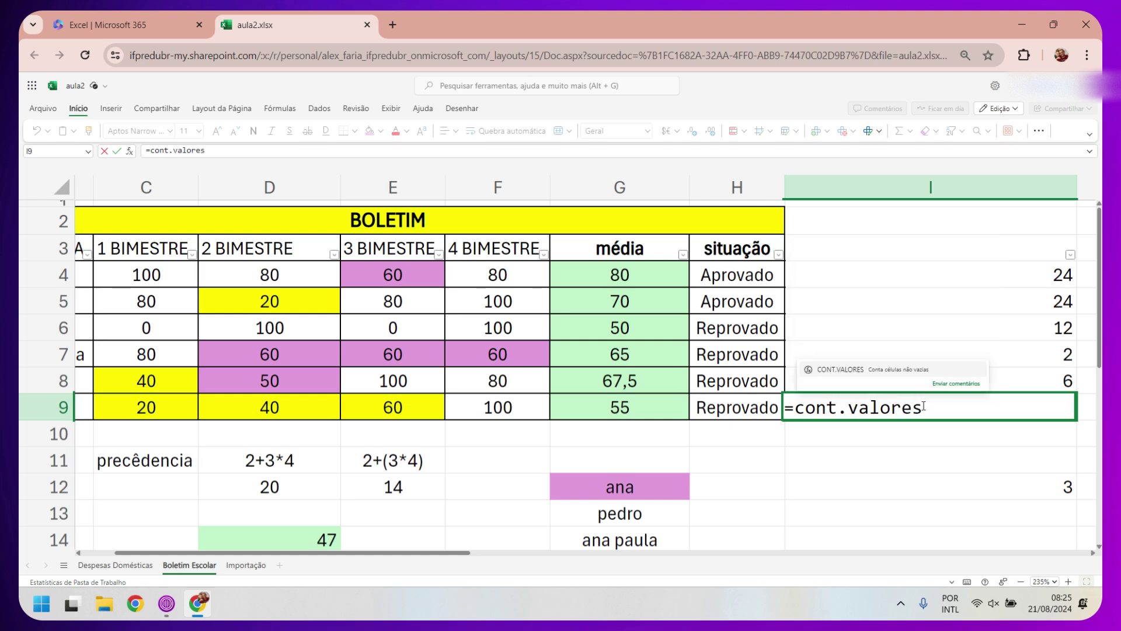
type("(")
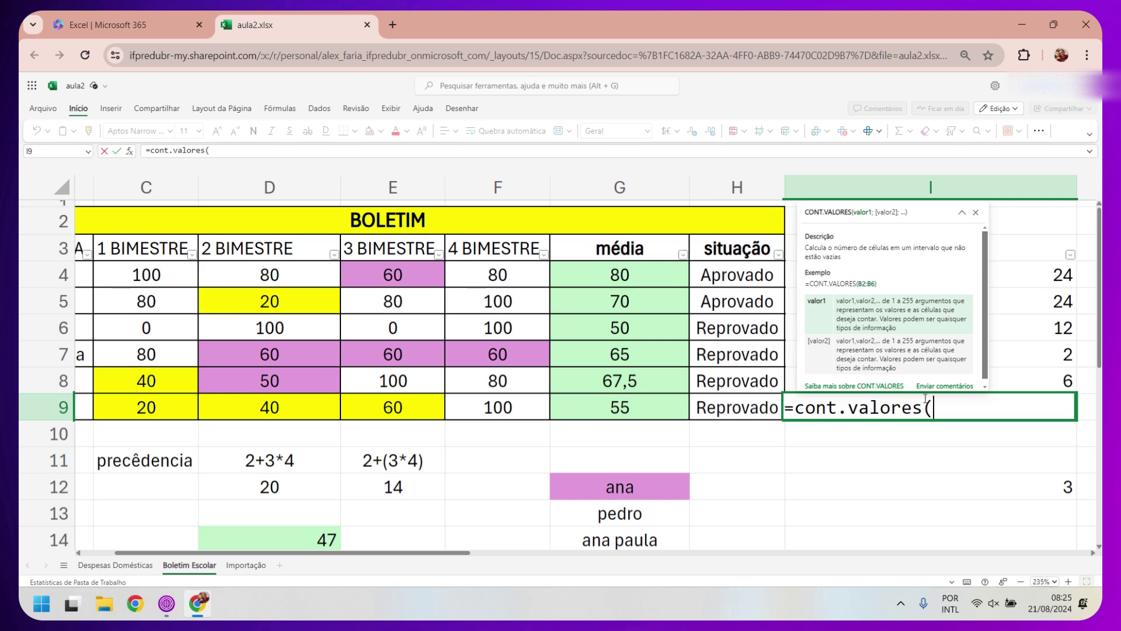
left_click_drag(160, 281, 523, 415)
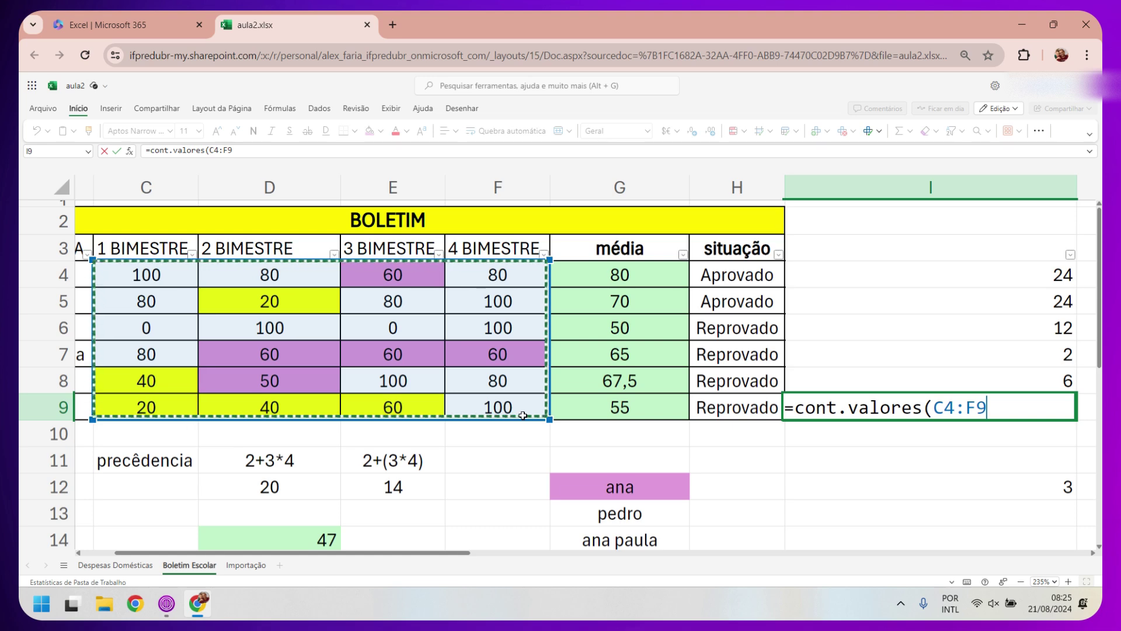
type(")")
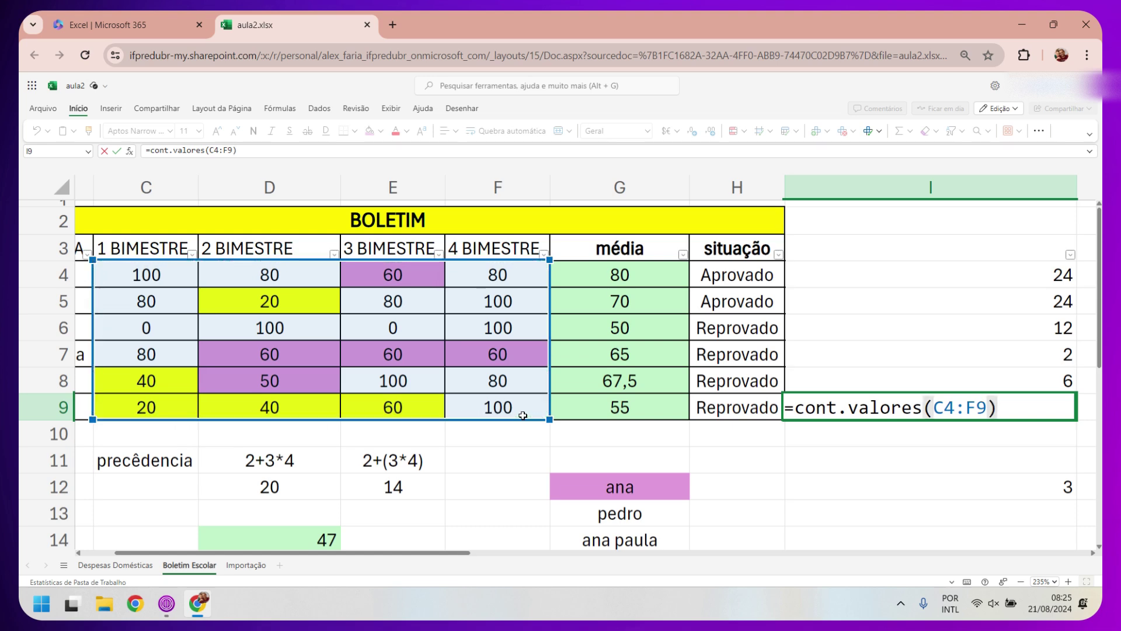
key("Return")
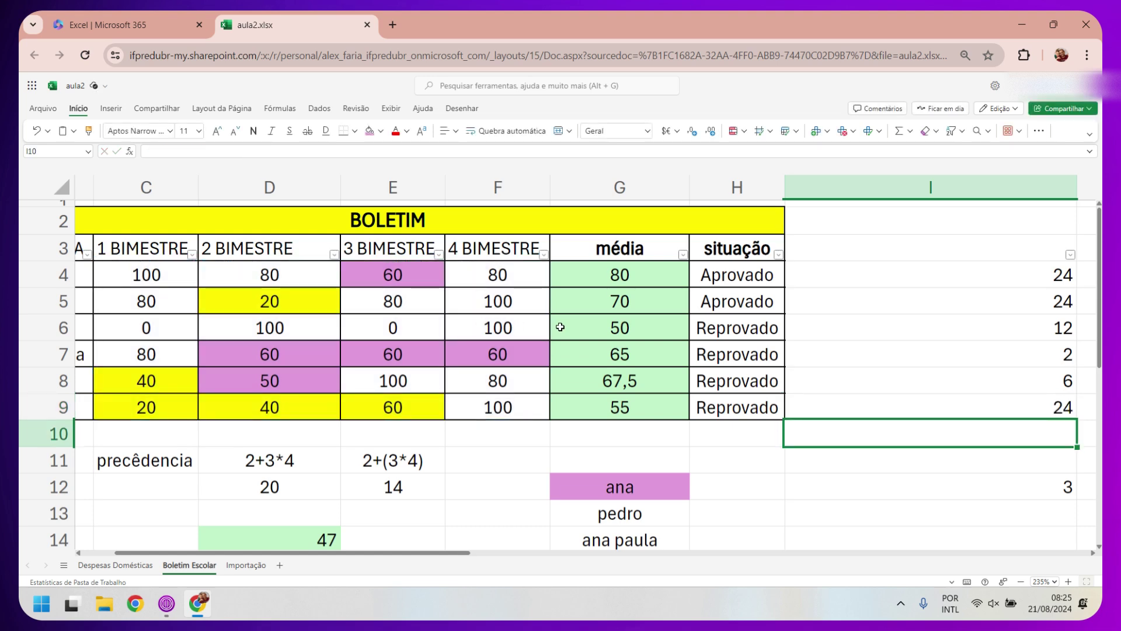
Clear the grades in D5, D7 and F7
left_click(895, 395)
left_click(252, 302)
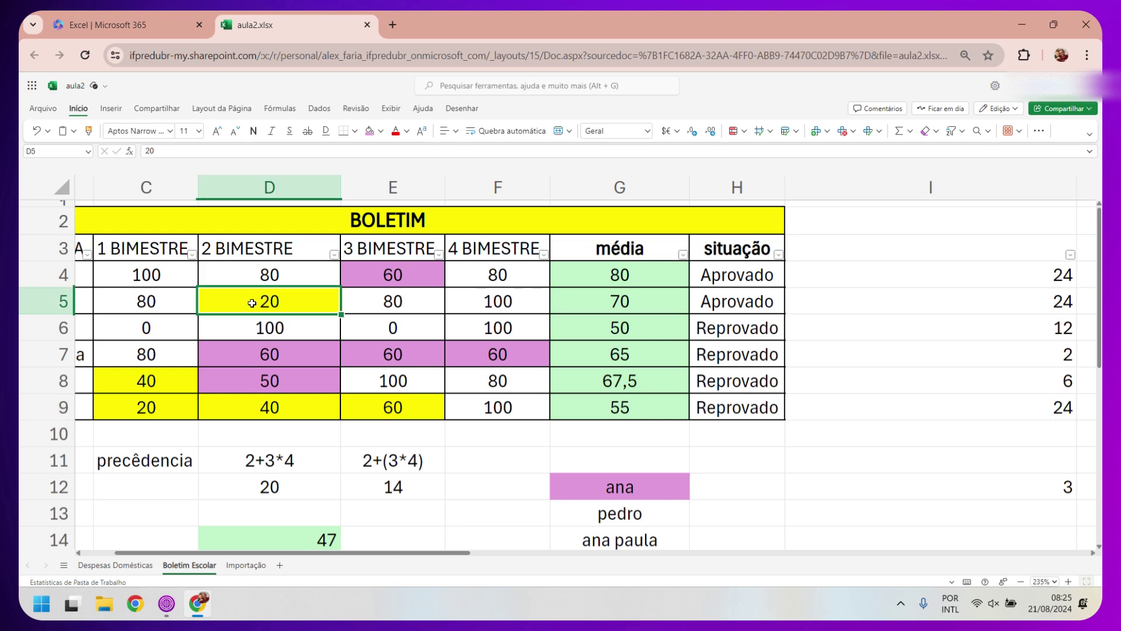
key("Delete")
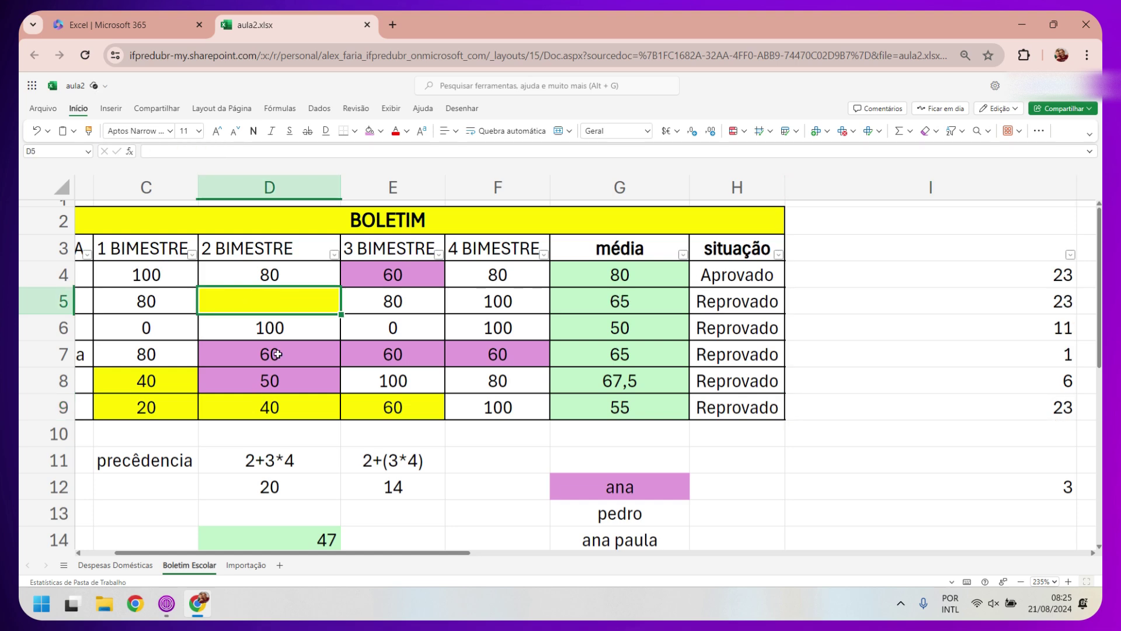
left_click(278, 353)
key("Delete")
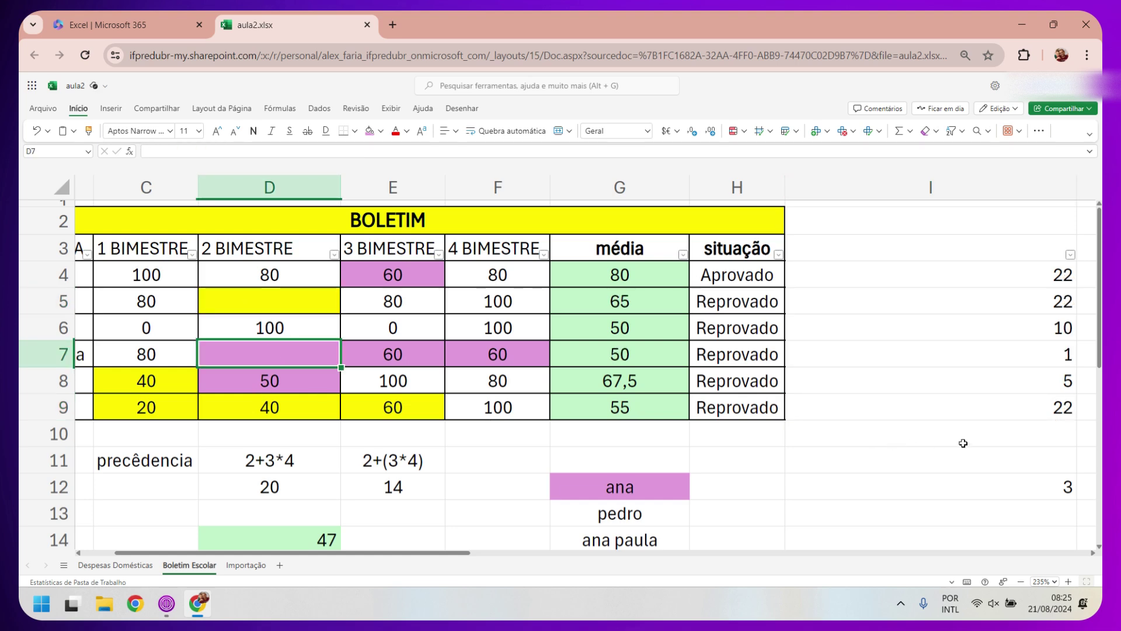
left_click(483, 359)
key("Delete")
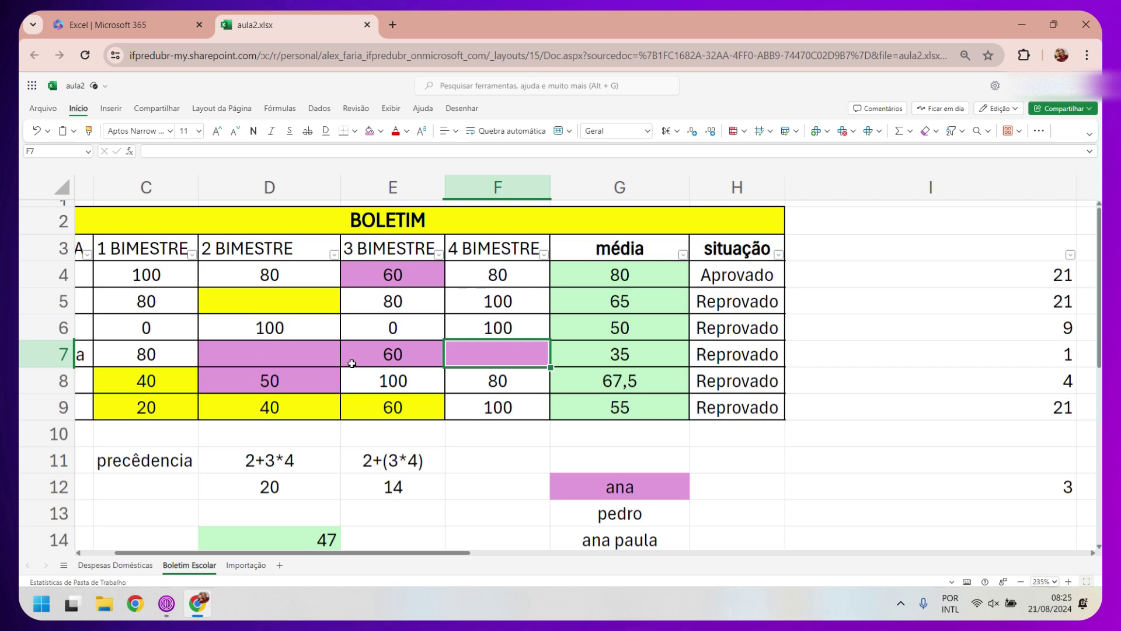
Enter x into D7, F7, E5, E6 and F8 as grades, triggering #VALOR! errors
left_click(288, 356)
type("x")
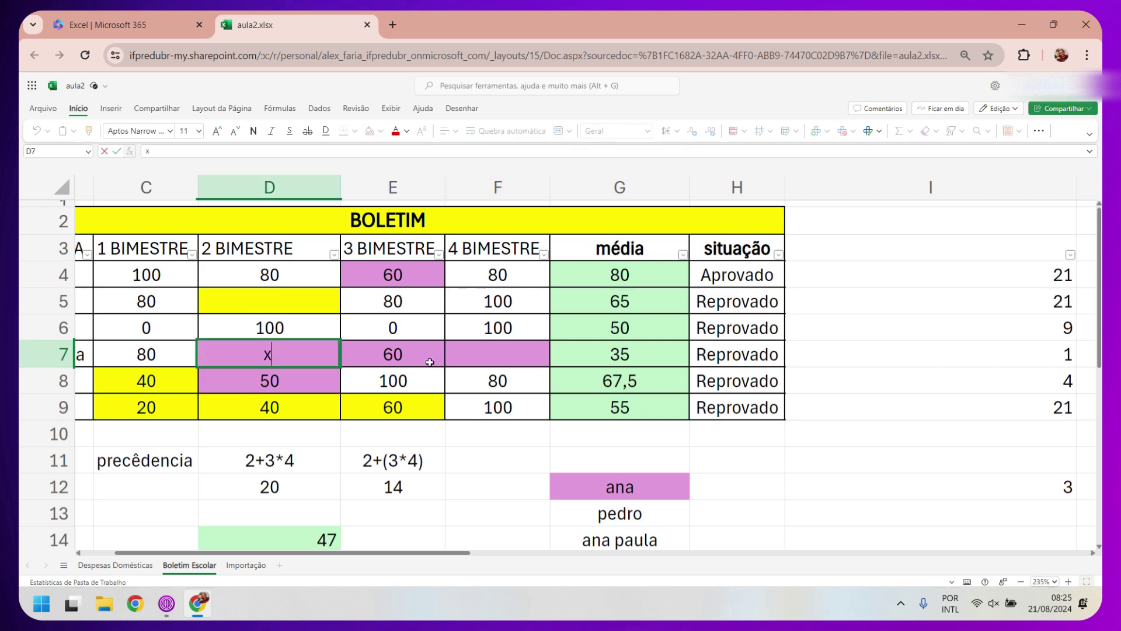
left_click(475, 357)
type("x")
left_click(411, 302)
type("x")
key("Return")
type("x")
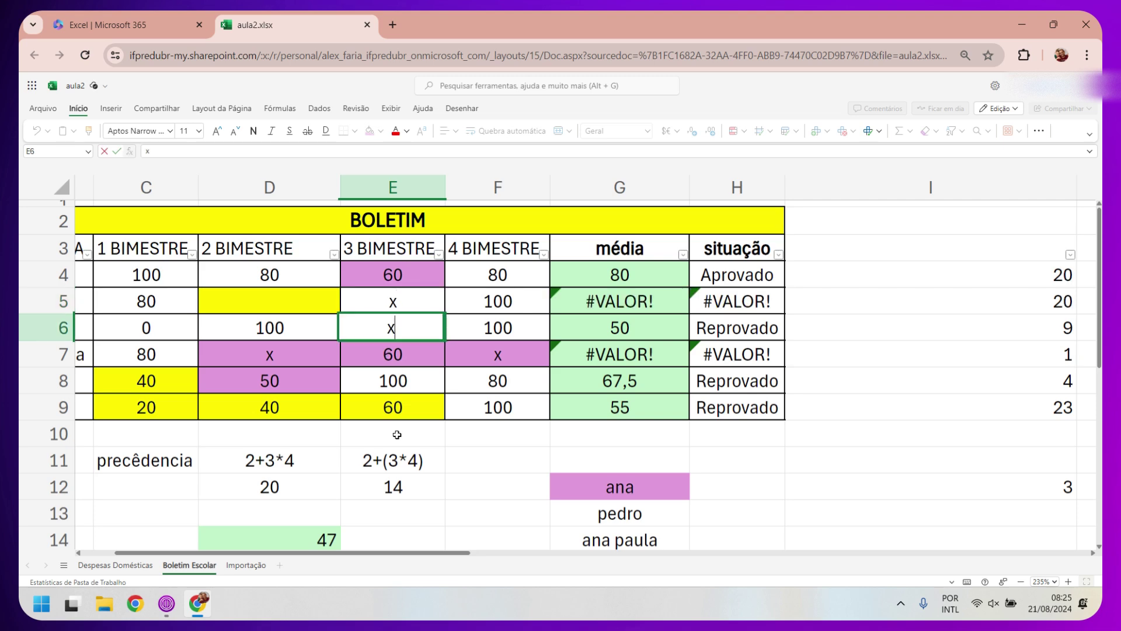
left_click(495, 410)
type("x")
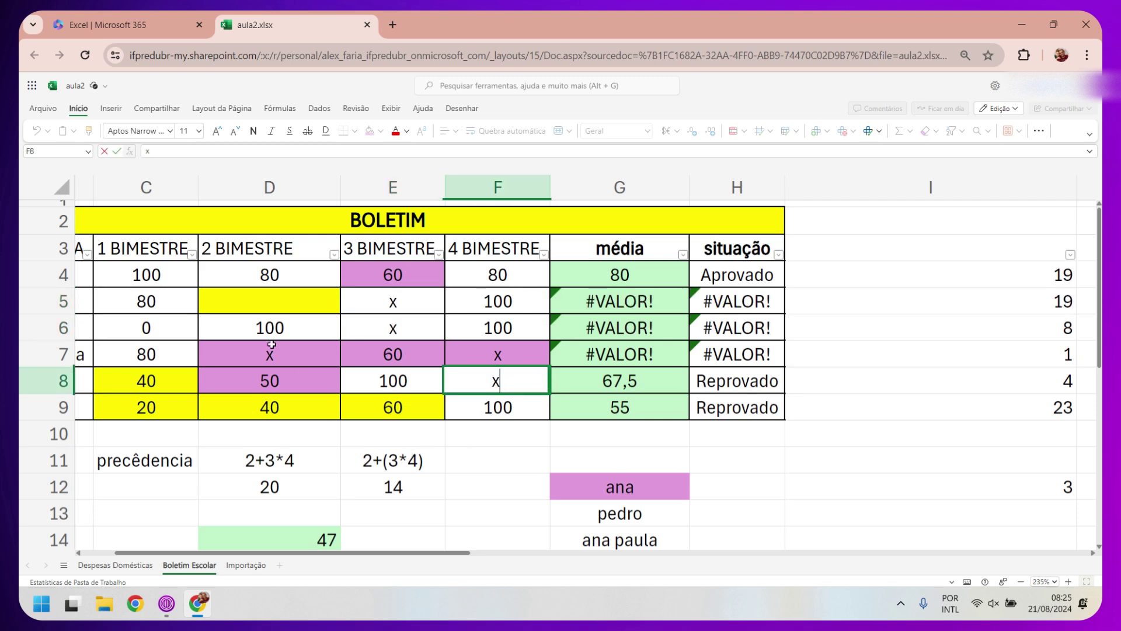
key("Return")
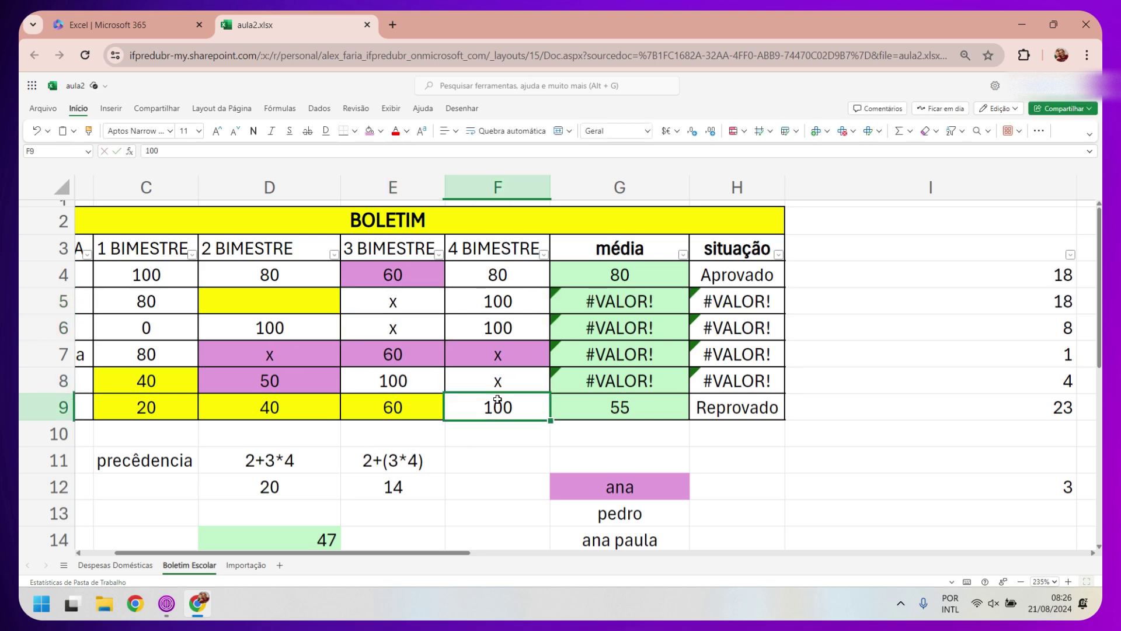
Clear the x entries from F8, E6 and E5
left_click(496, 382)
key("Delete")
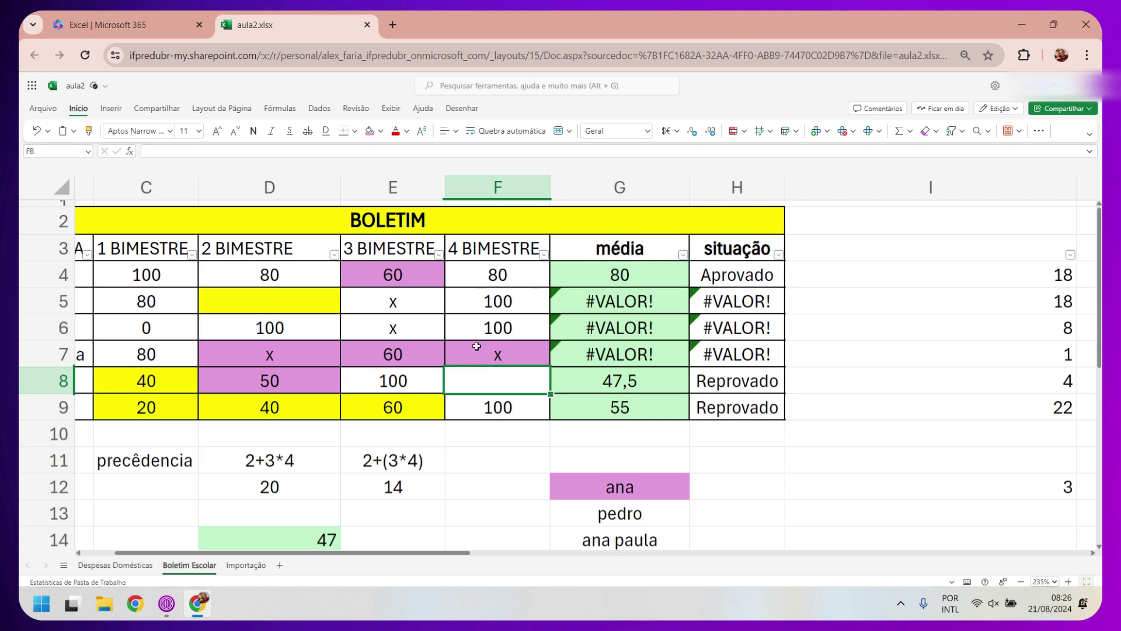
left_click(486, 362)
left_click(414, 323)
key("Delete")
left_click(409, 304)
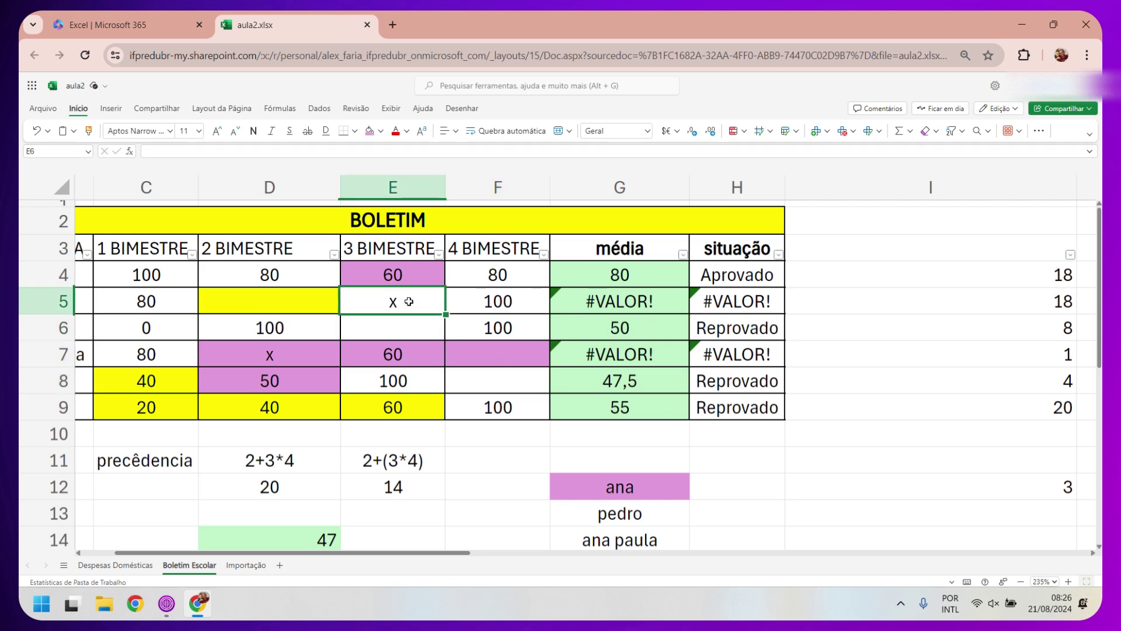
key("Delete")
Select the 2 BIMESTRE grades D4:D9 and undo the recent grade edits
left_click(261, 273)
left_click_drag(260, 272, 273, 407)
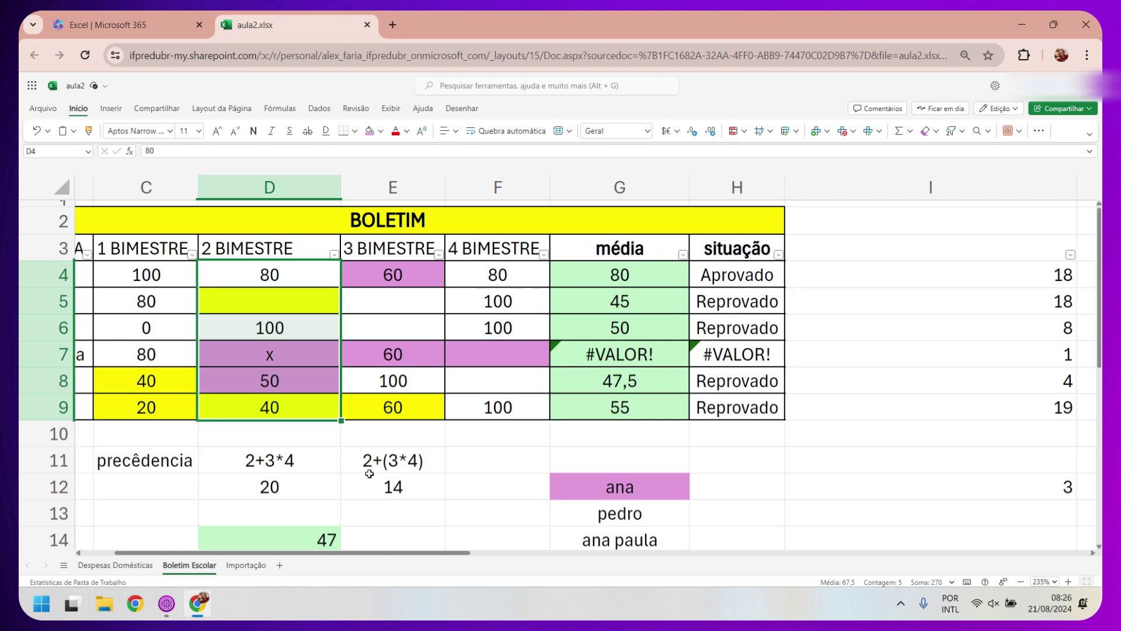
key("ctrl+z")
key("ctrl+z")
key("ctrl+z")
key("ctrl+z")
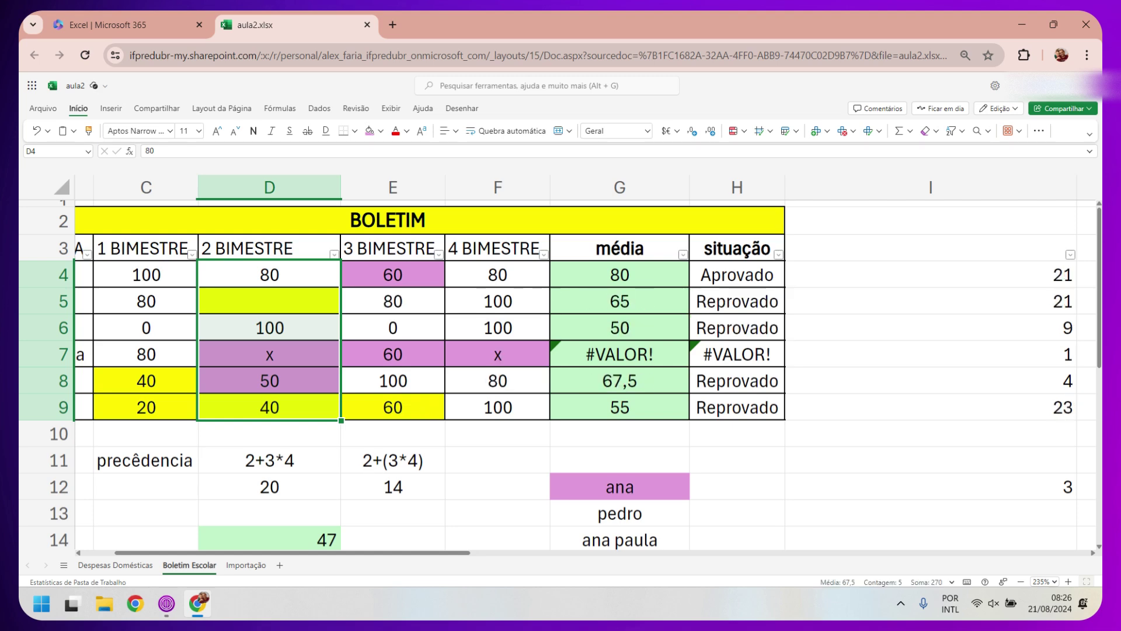
key("ctrl+z")
key("ctrl+z")
key("ctrl+z")
key("ctrl+z")
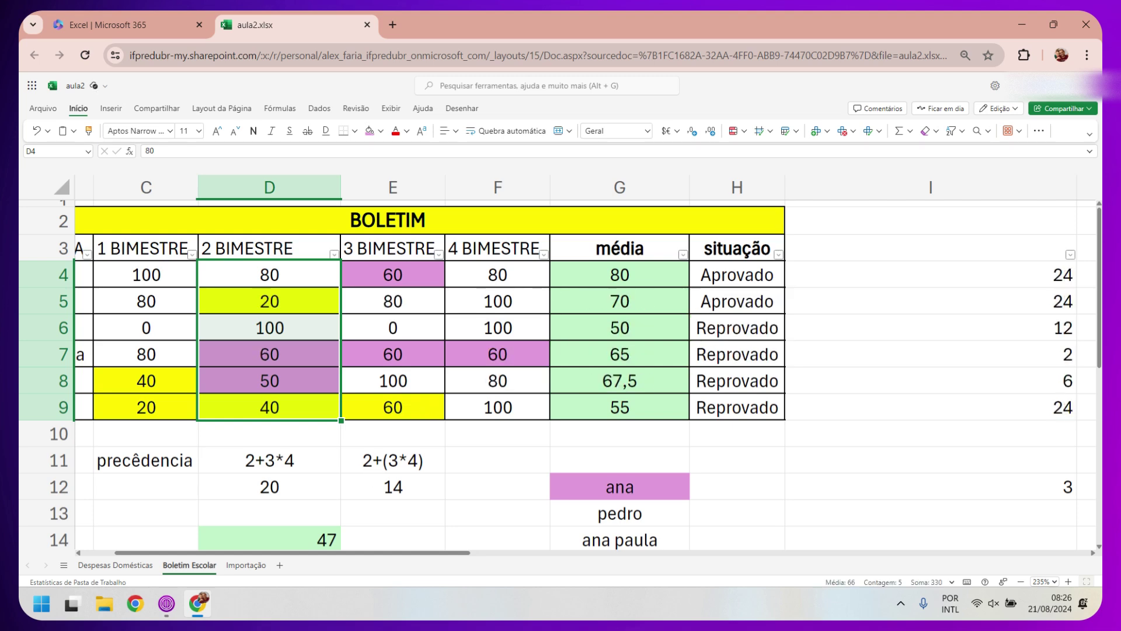
Add a new blank sheet, widen column A, and enter x in A1 and A3
left_click(280, 565)
left_click_drag(79, 171, 415, 170)
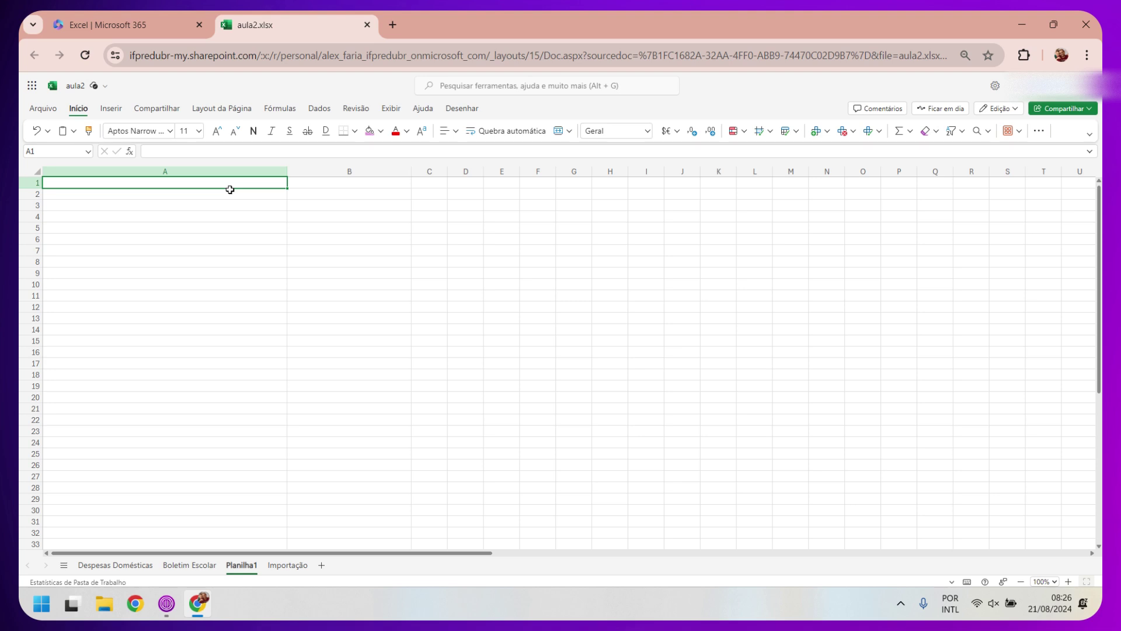
type("x")
left_click(227, 208)
type("x")
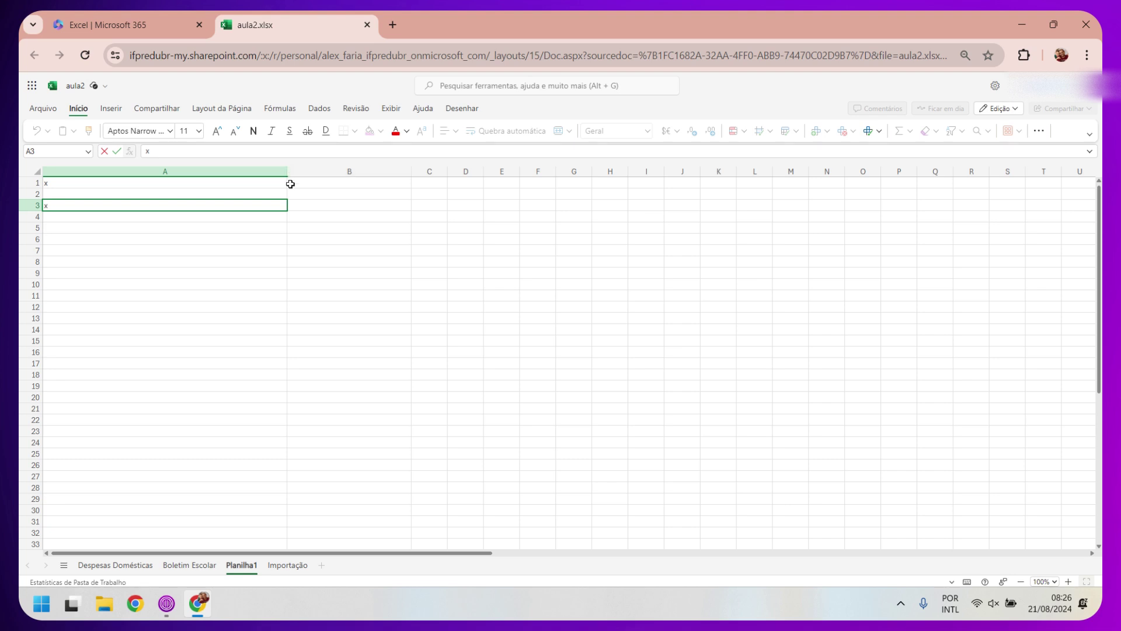
Narrow column B and zoom in on the new sheet's grid
mouse_move(291, 183)
left_mouse_down()
mouse_move(281, 197)
mouse_move(139, 168)
left_mouse_up()
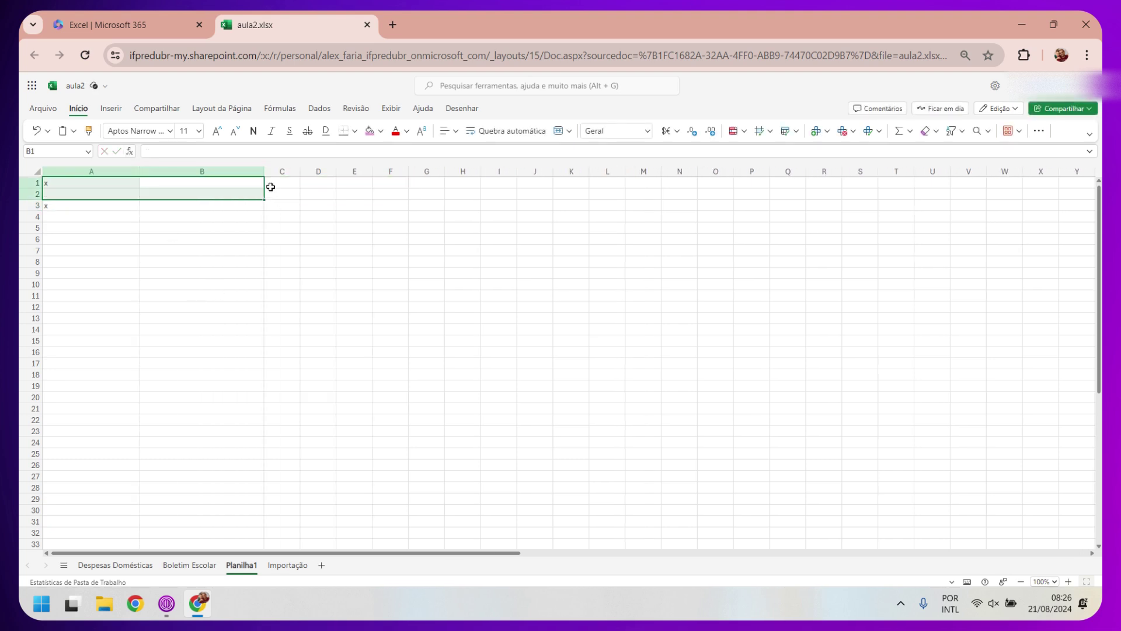
left_click_drag(264, 171, 210, 170)
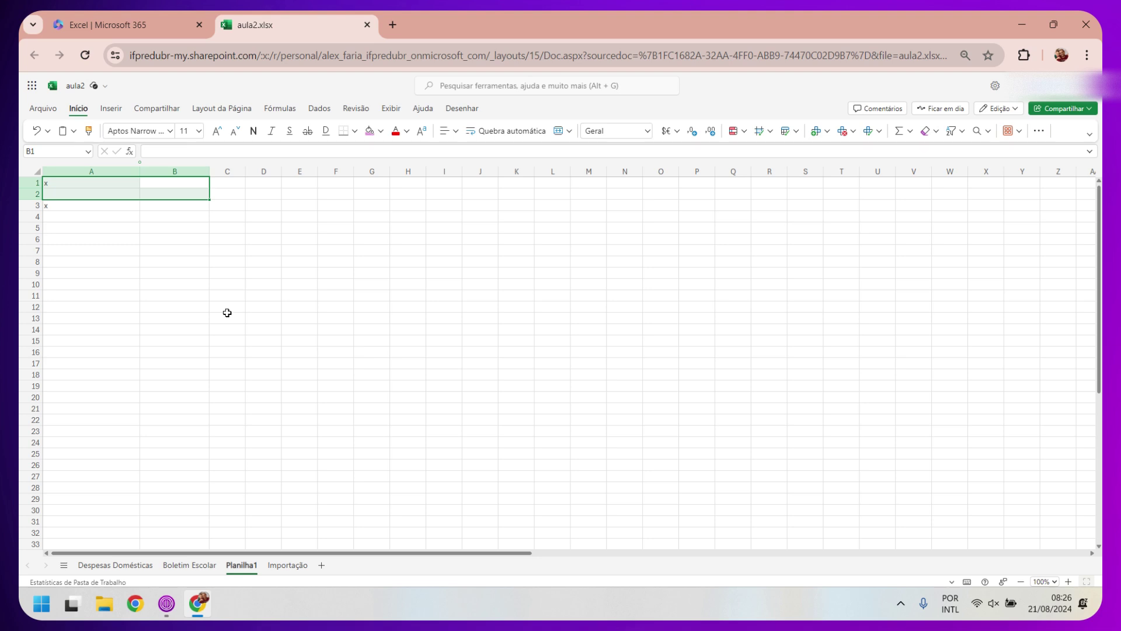
scroll(227, 312, "up", 3, "ctrl")
scroll(227, 312, "up", 2, "ctrl")
left_click_drag(232, 553, 185, 549)
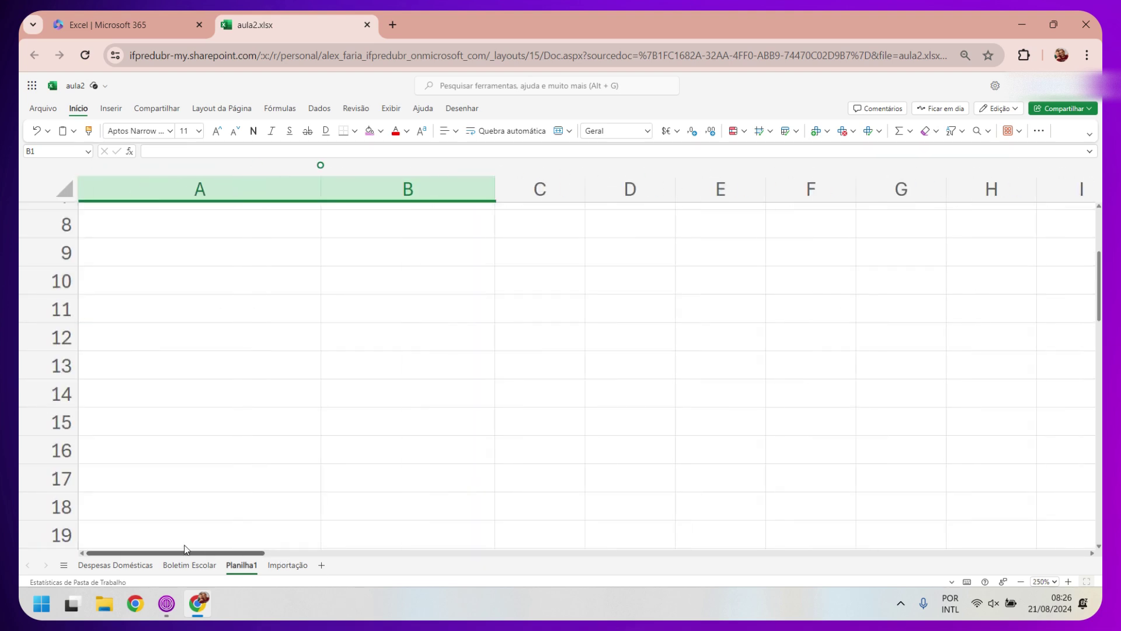
scroll(255, 287, "up", 3)
left_click(238, 219)
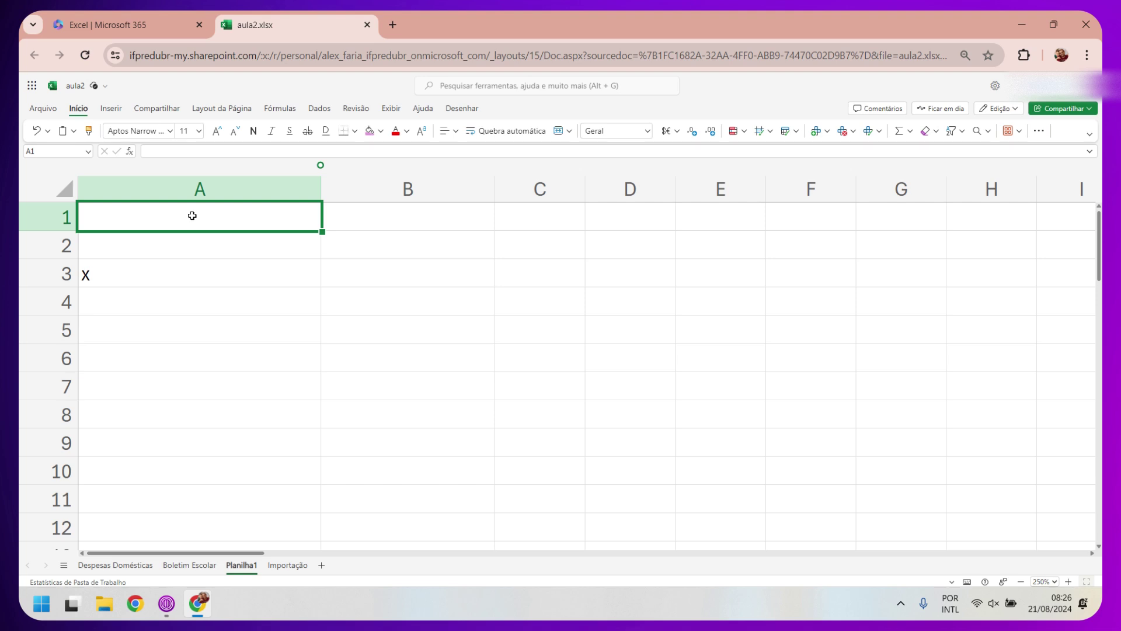
Enter headers questao 1 and questao 2, then autofill through questao 8 in H1
type("qie")
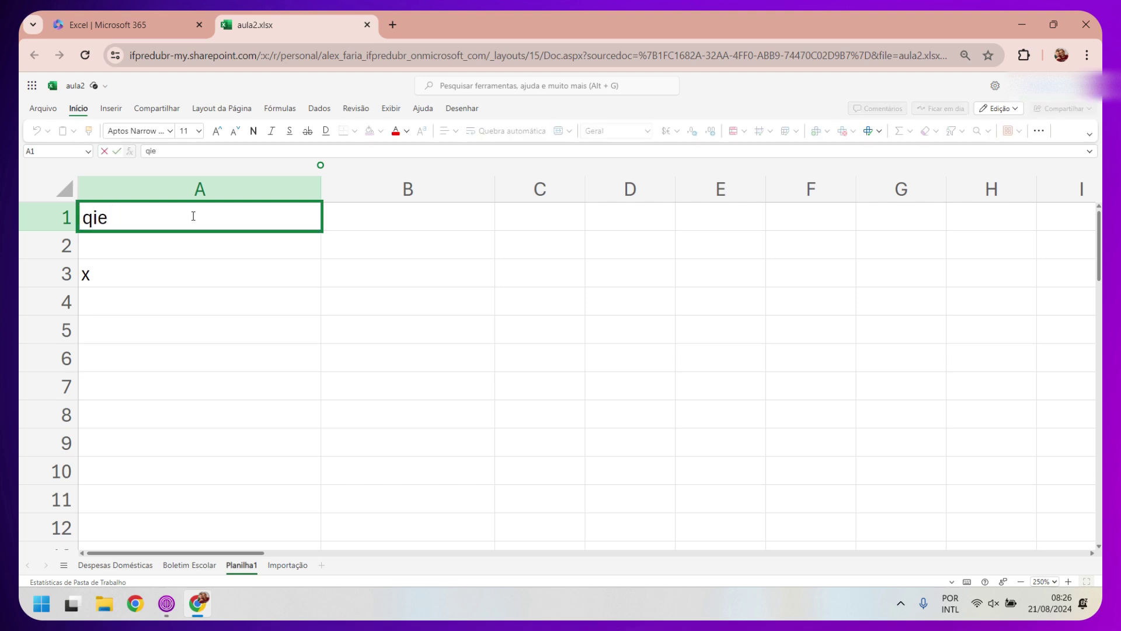
type("tuestao 1")
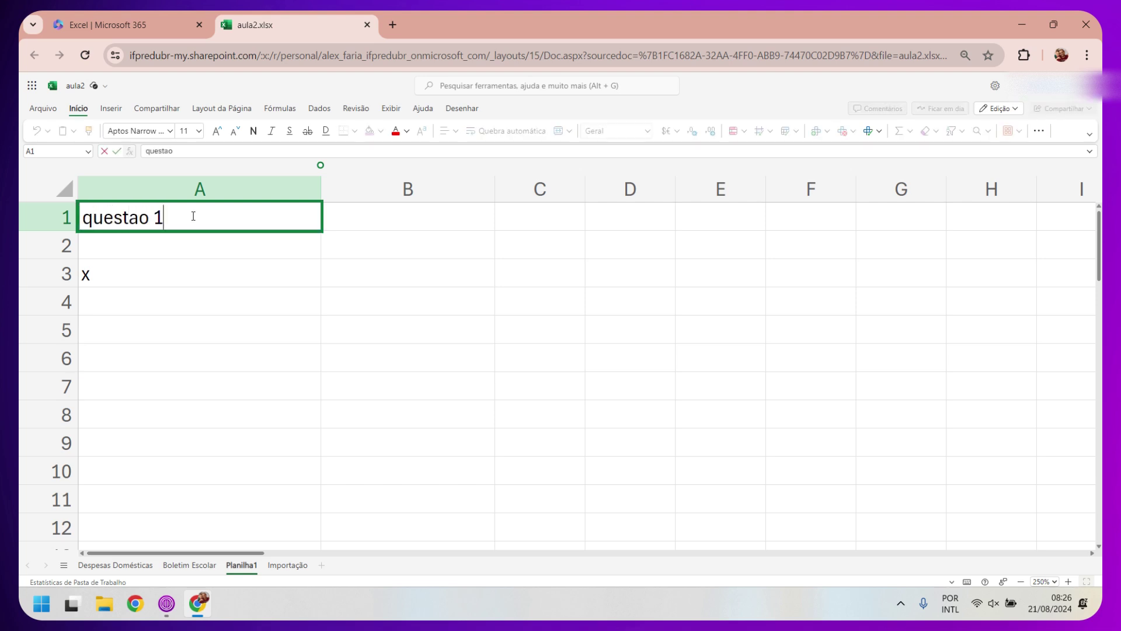
key("Return")
left_click(465, 221)
type("quest")
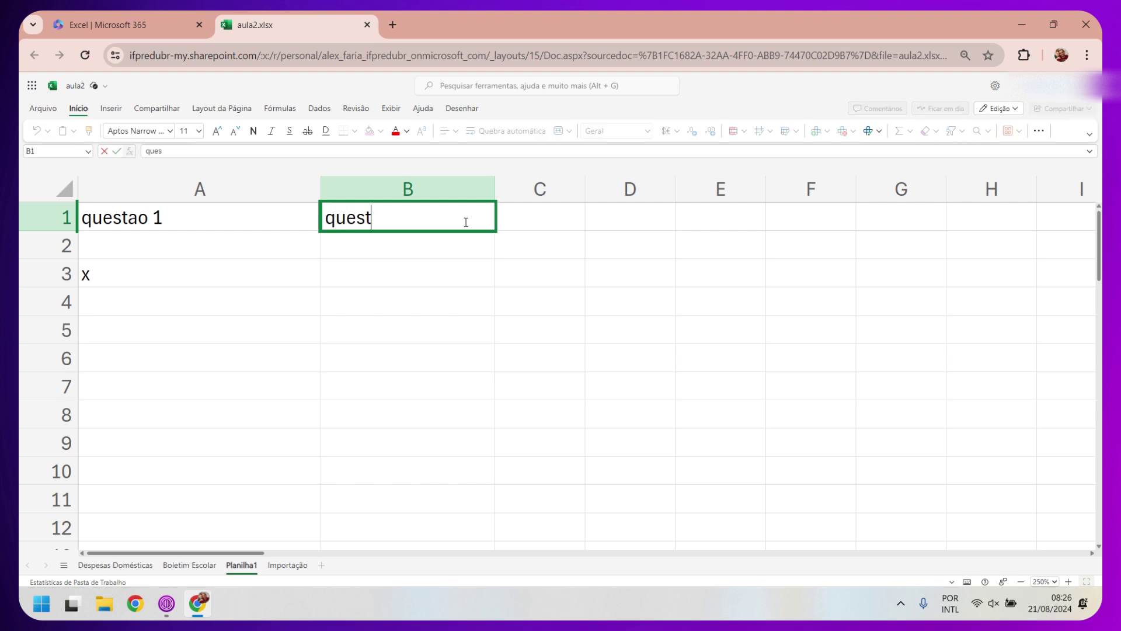
type("ao 2")
key("Return")
left_click_drag(289, 225, 395, 217)
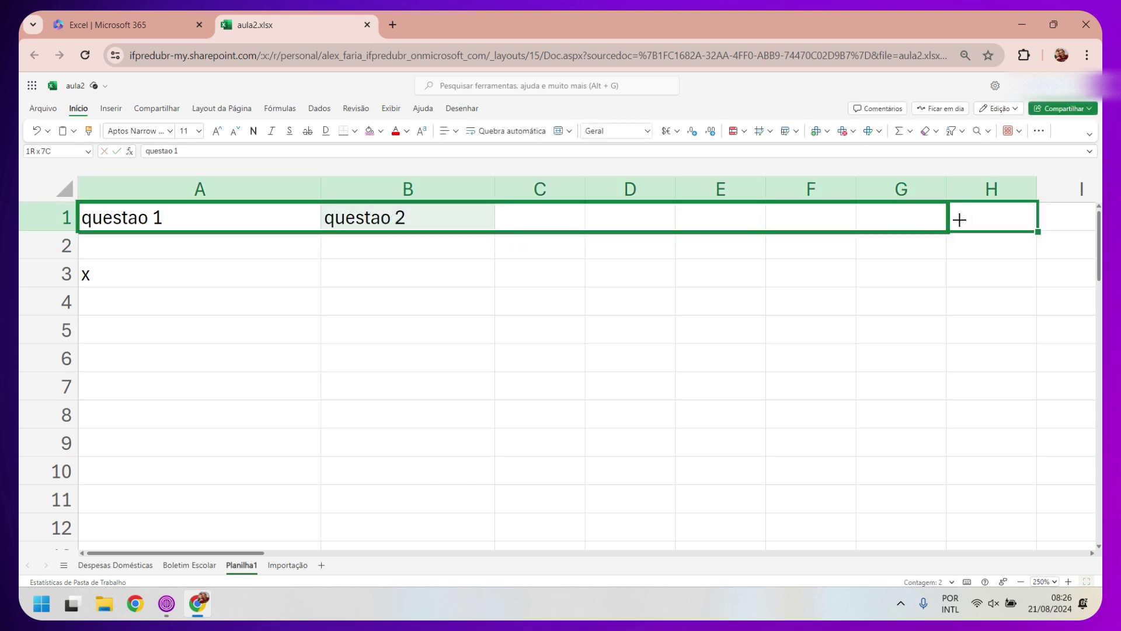
left_click_drag(496, 232, 969, 219)
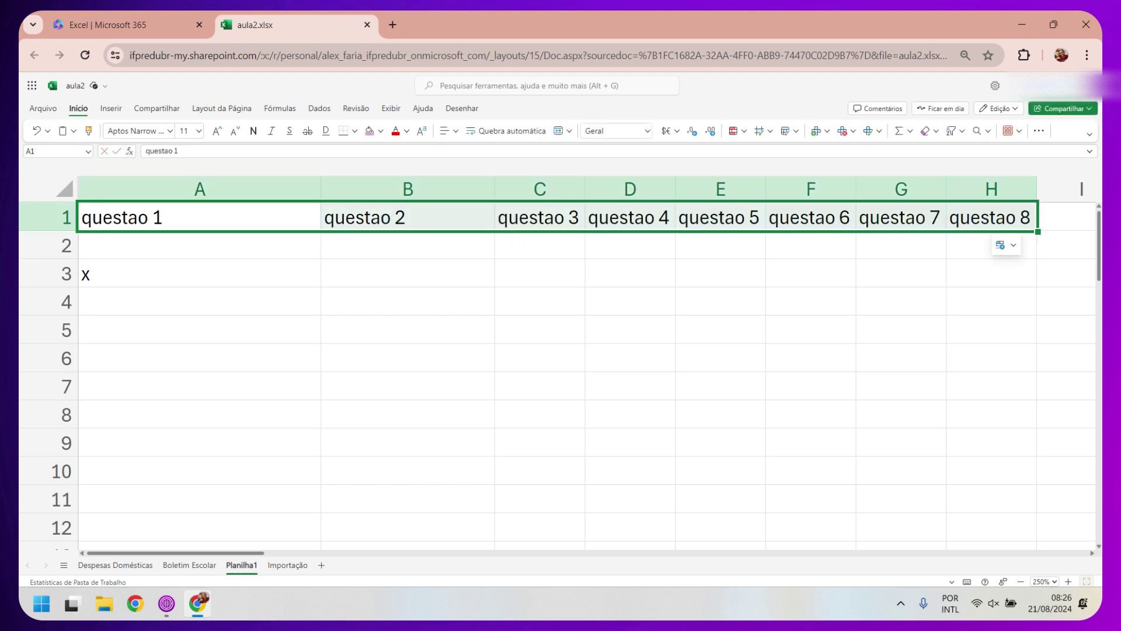
Autofit columns A and B and apply All Borders to the headers and A2:H50
double_click(320, 189)
double_click(344, 190)
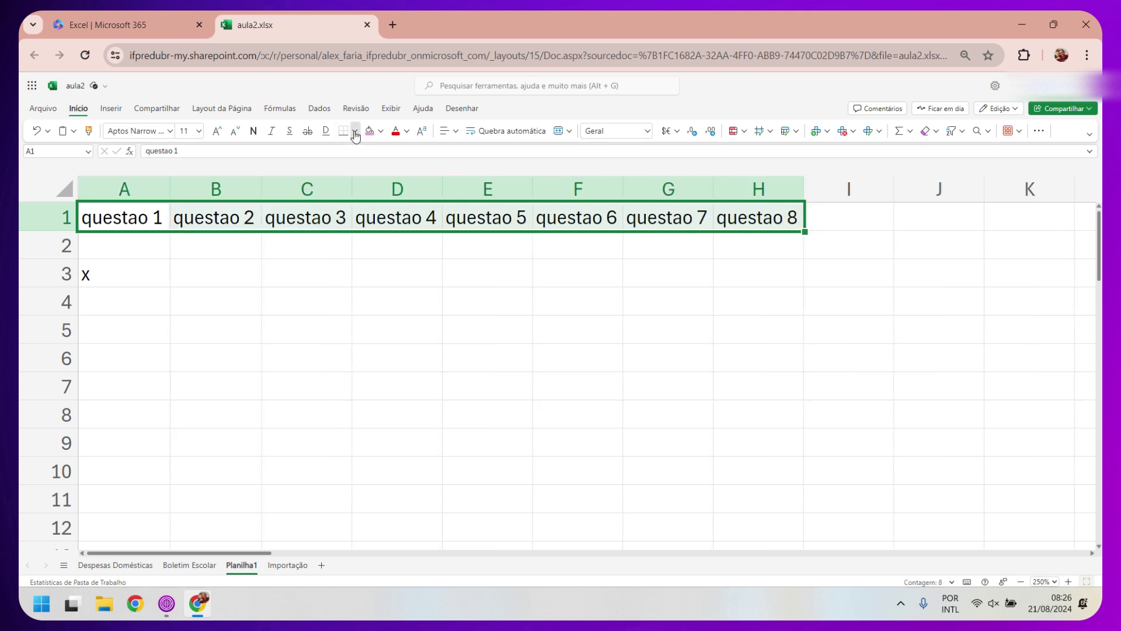
left_click(354, 131)
left_click(348, 181)
left_click(274, 280)
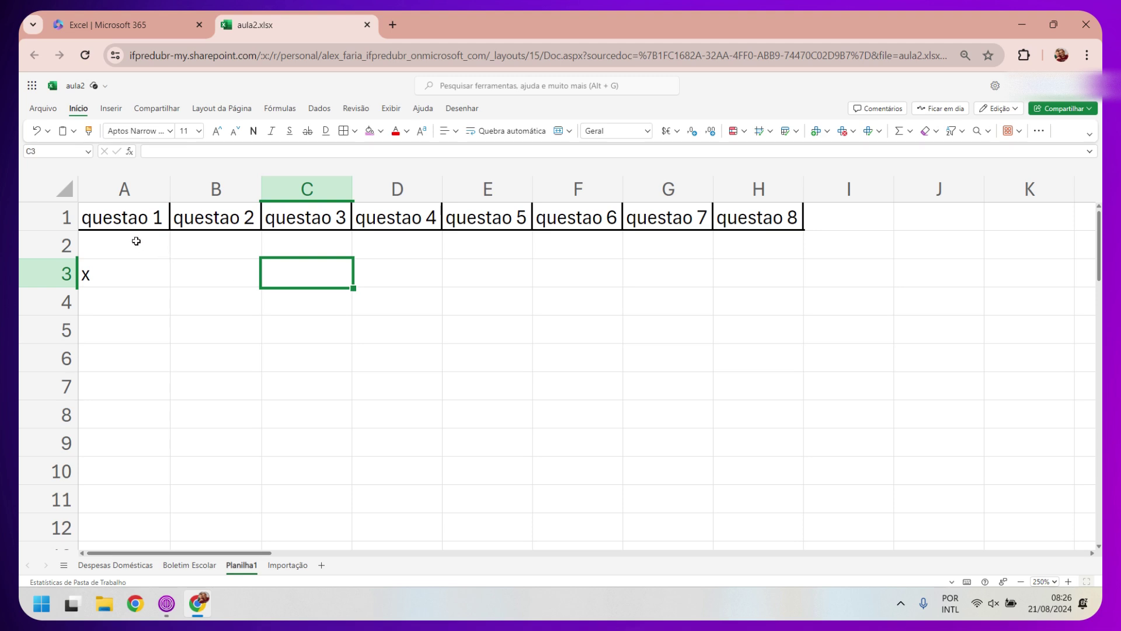
left_click_drag(136, 240, 725, 588)
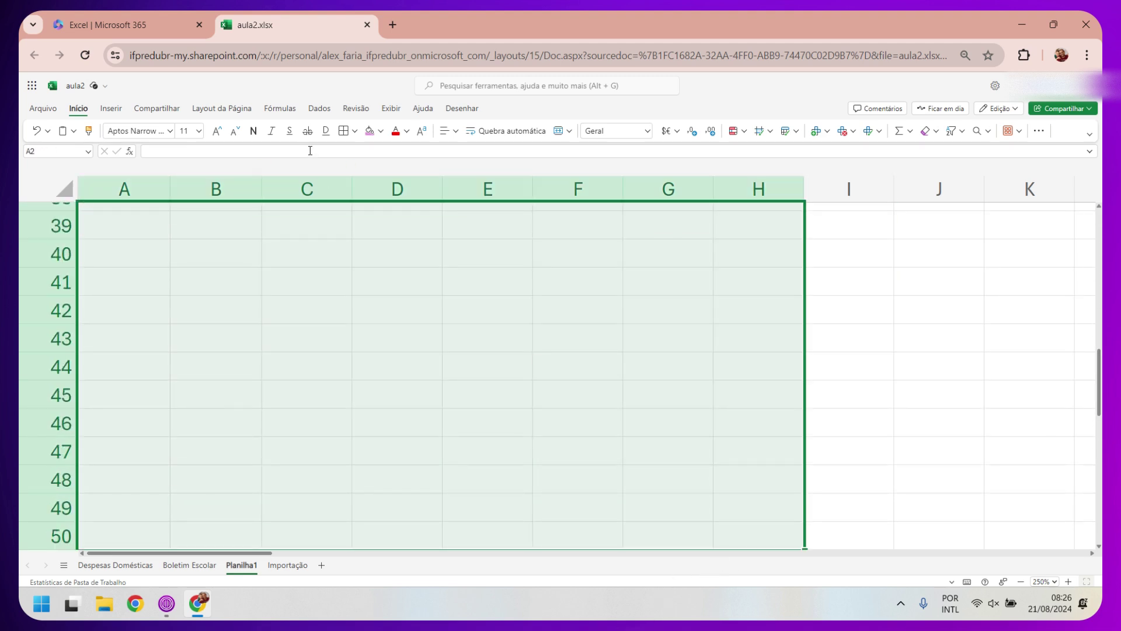
left_click(345, 133)
scroll(327, 368, "up", 7)
scroll(321, 350, "up", 6)
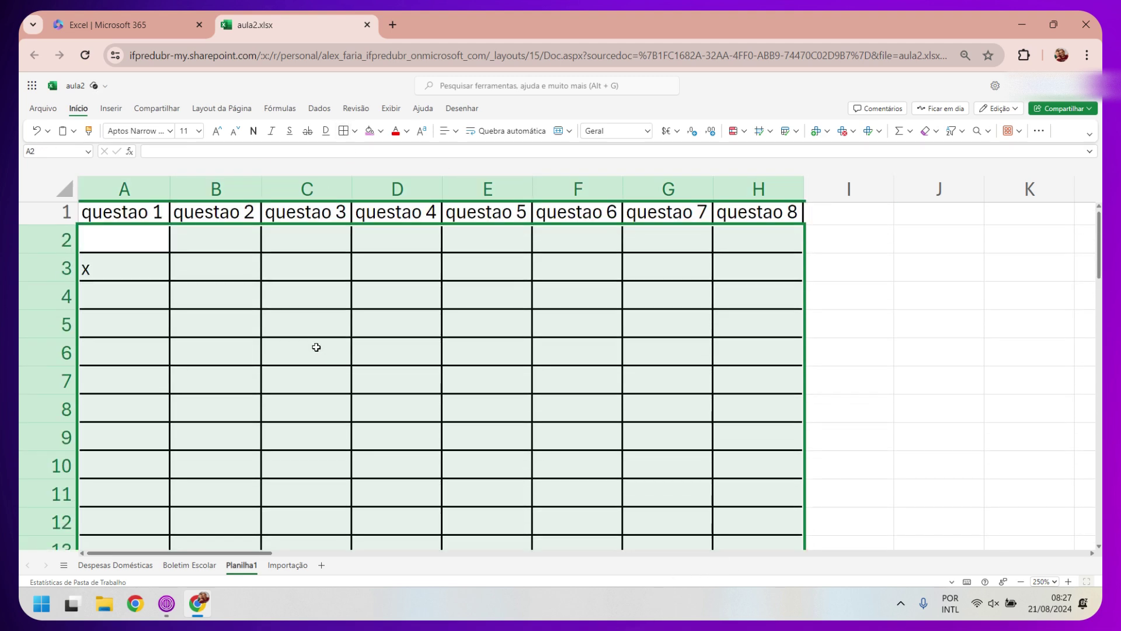
left_click(103, 284)
Delete the stray x in A3 and insert a new column left of the questao headers
key("Delete")
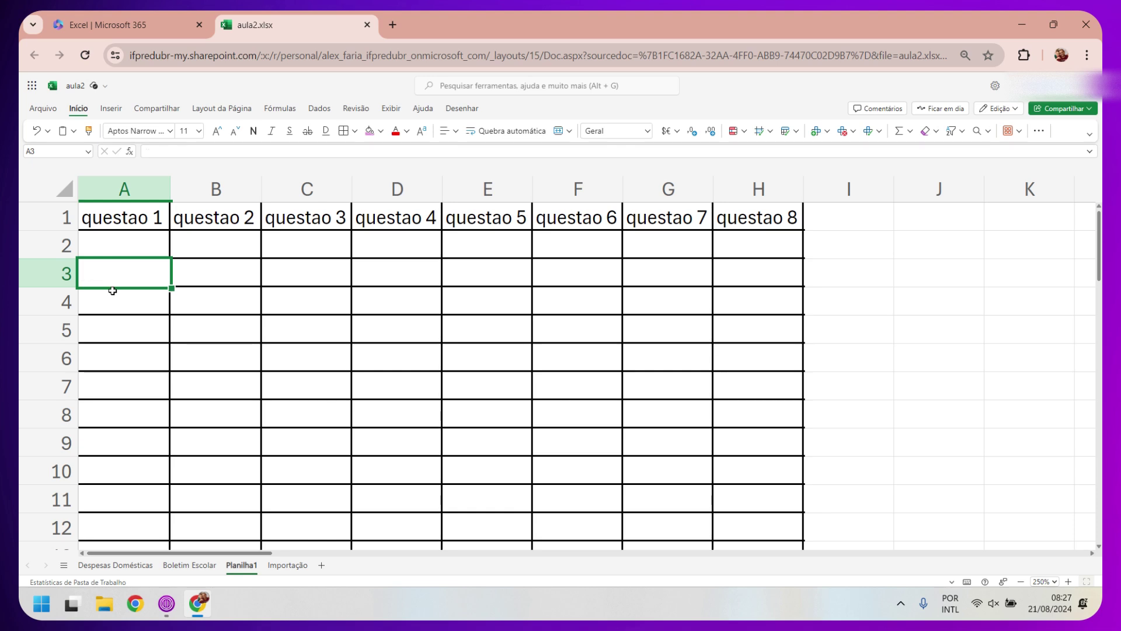
left_click(124, 189)
right_click(112, 186)
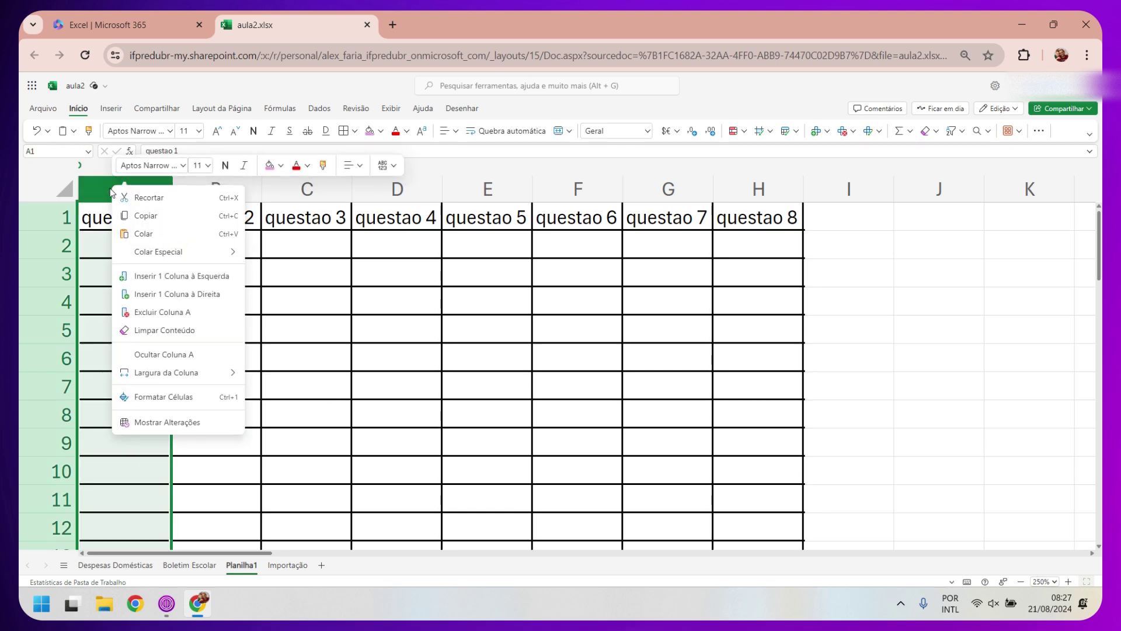
key("Escape")
left_click(122, 250)
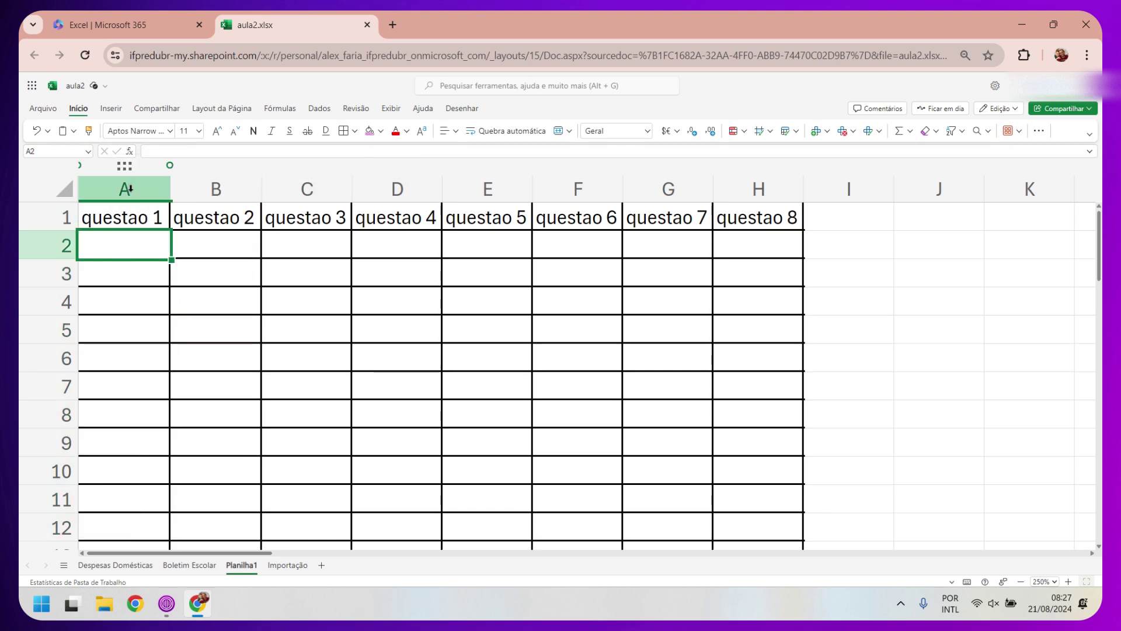
left_click(99, 186)
right_click(128, 190)
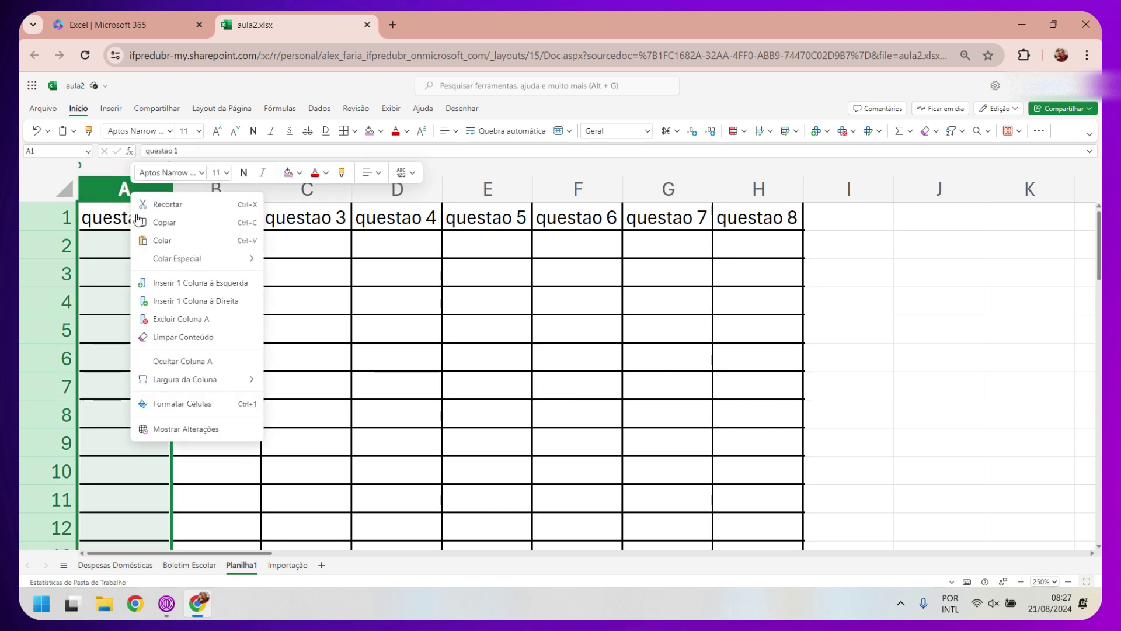
left_click(178, 284)
Number A2:A50 from 1 to 49 and add borders to that column
left_click(138, 246)
type("1")
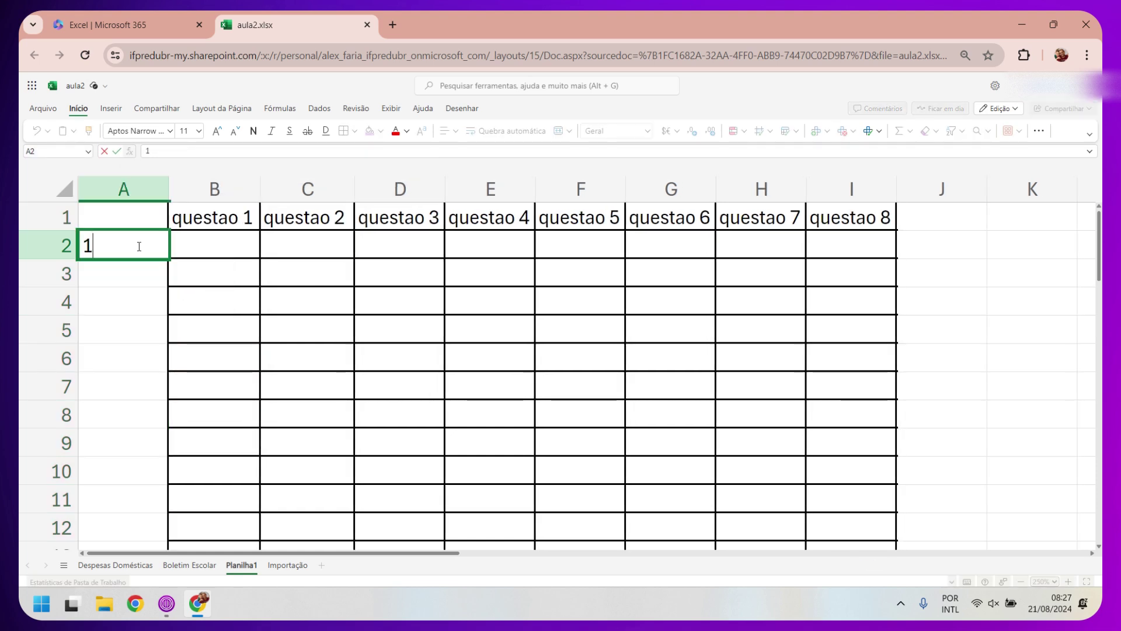
key("Return")
type("2")
key("Return")
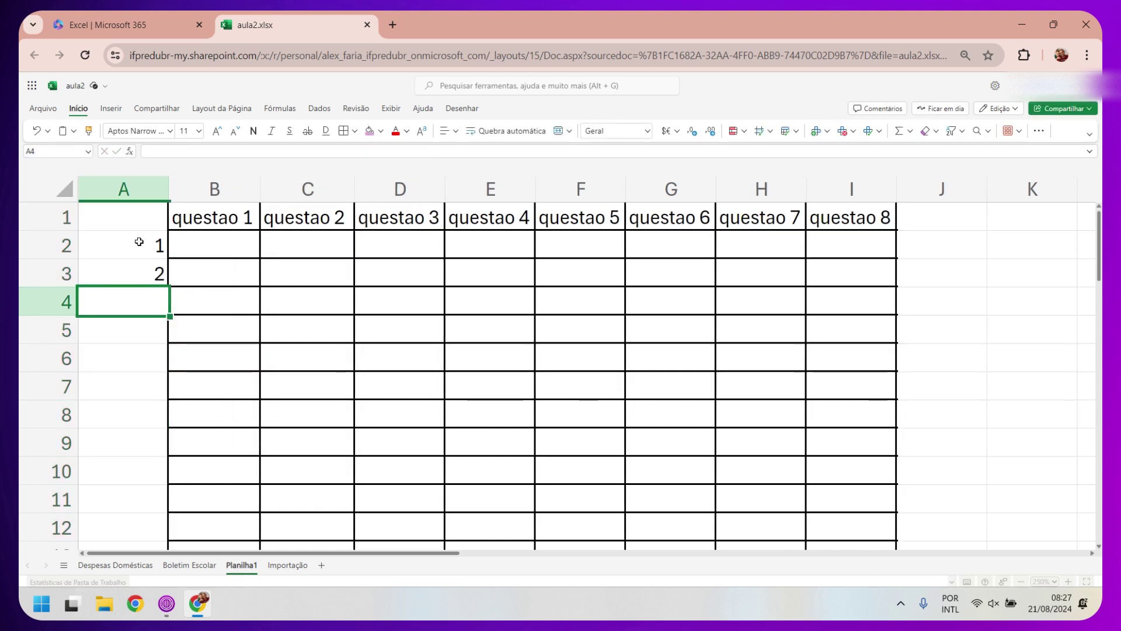
mouse_move(131, 244)
left_mouse_down()
mouse_move(166, 452)
mouse_move(164, 562)
mouse_move(166, 482)
left_mouse_up()
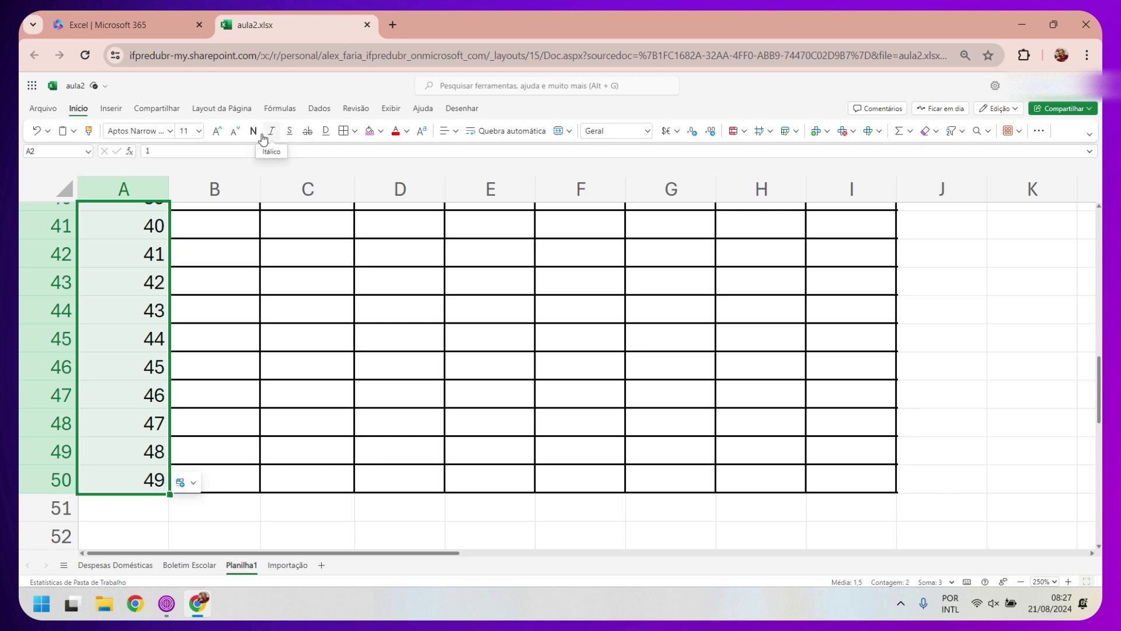
left_click(344, 131)
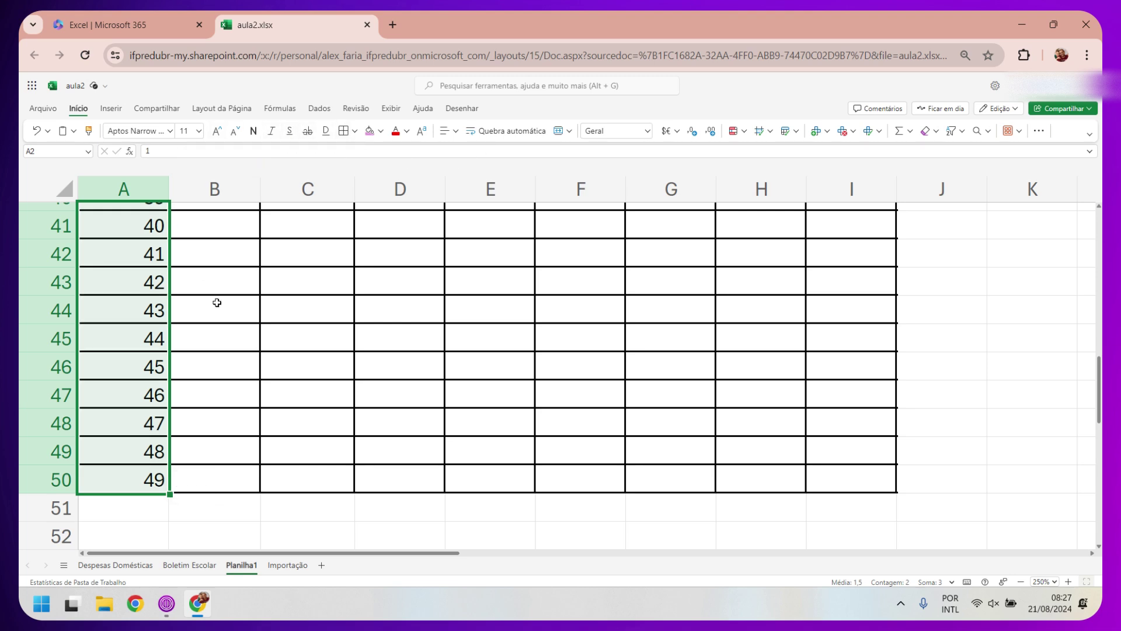
scroll(216, 302, "up", 6)
scroll(217, 303, "up", 6)
scroll(216, 303, "up", 2)
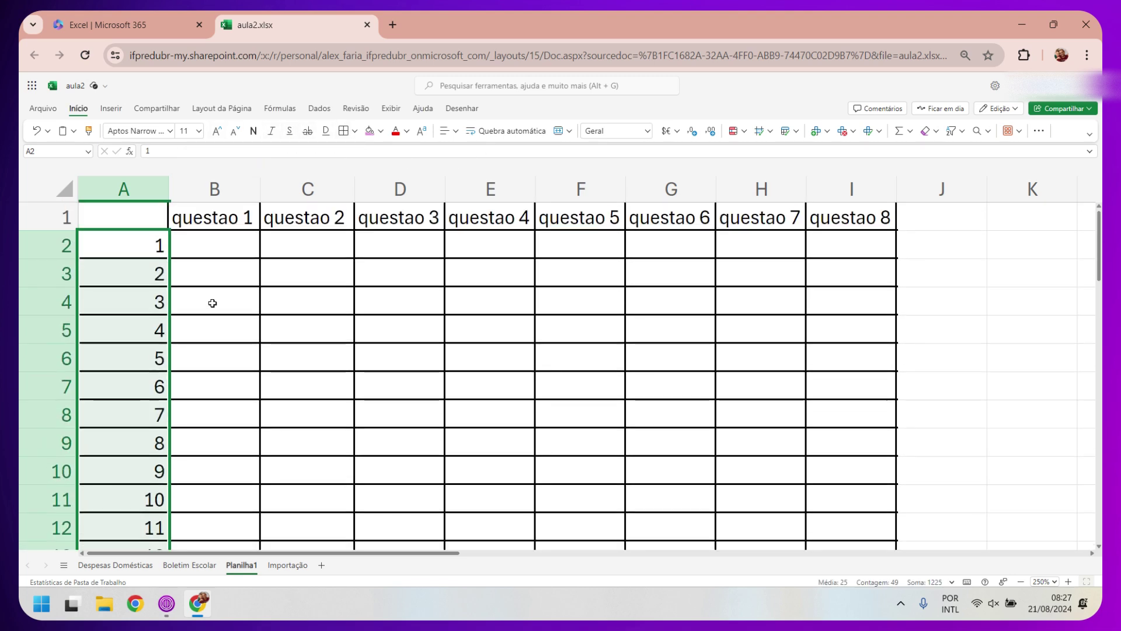
left_click(229, 248)
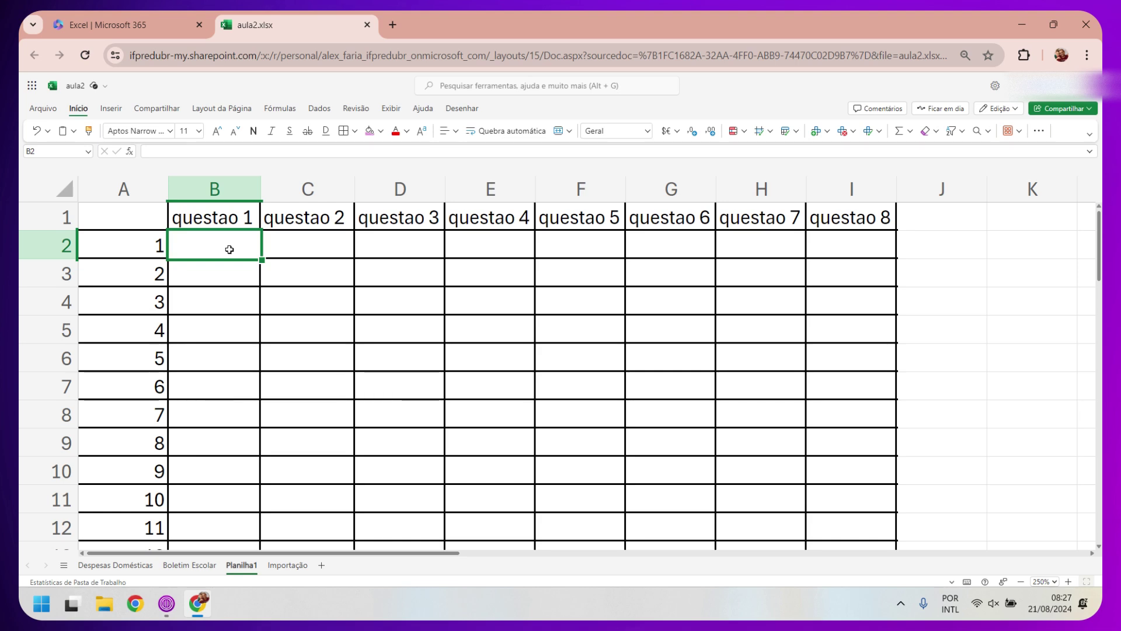
Mark X in B2 and in C3, C4, C8, C10 and C12
type("X")
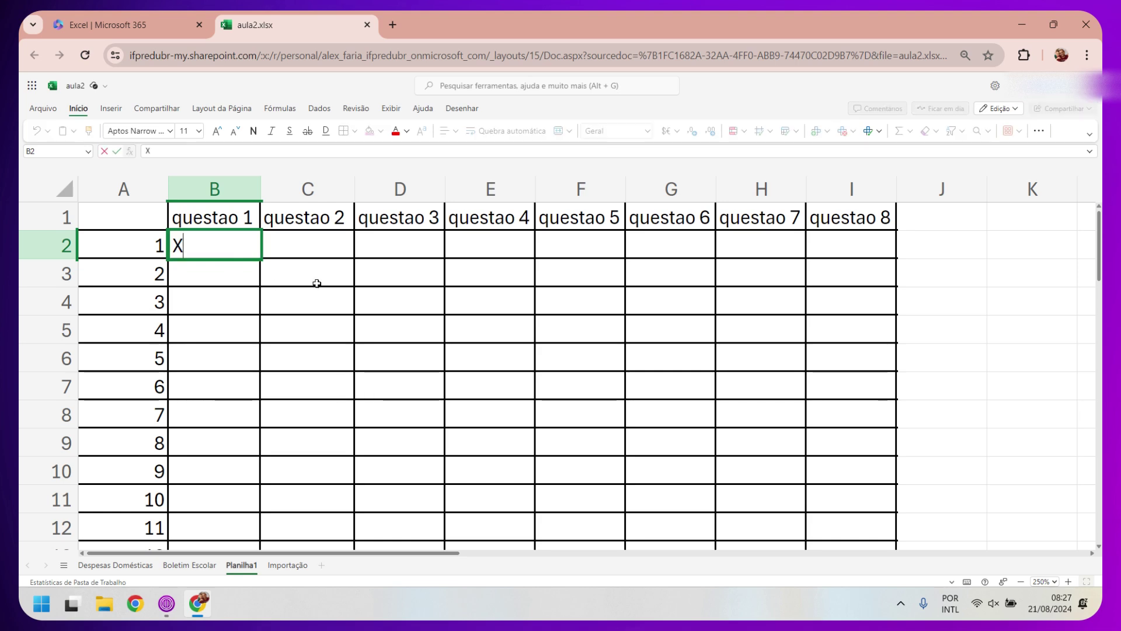
left_click(316, 283)
type("X")
left_click(301, 301)
type("X")
left_click(300, 403)
type("X")
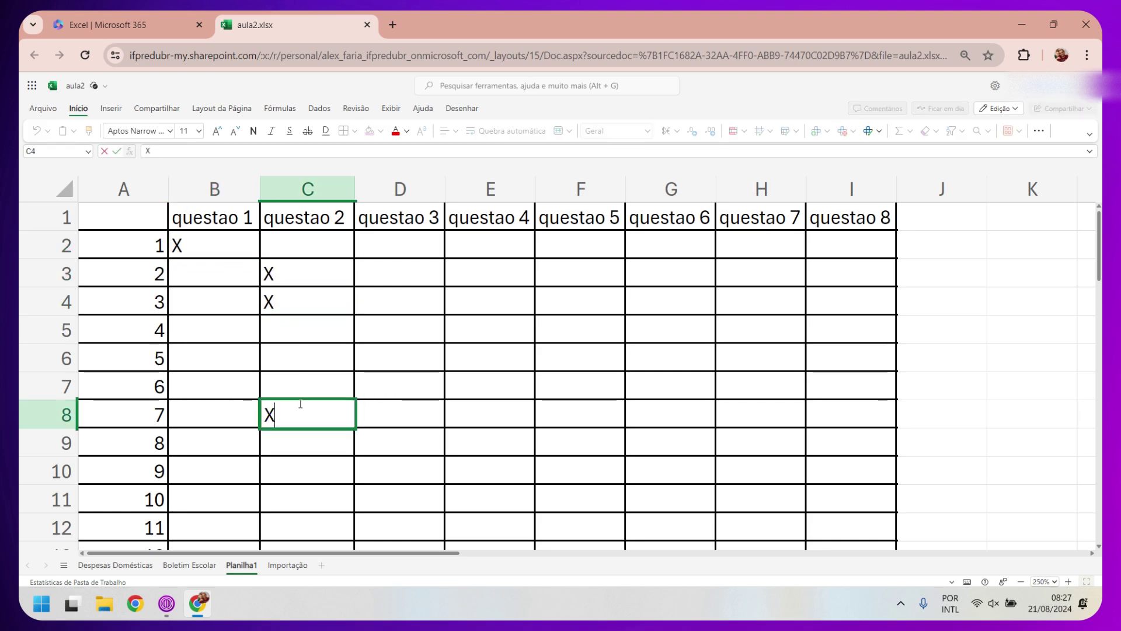
left_click(281, 470)
type("X")
left_click(281, 516)
type("X")
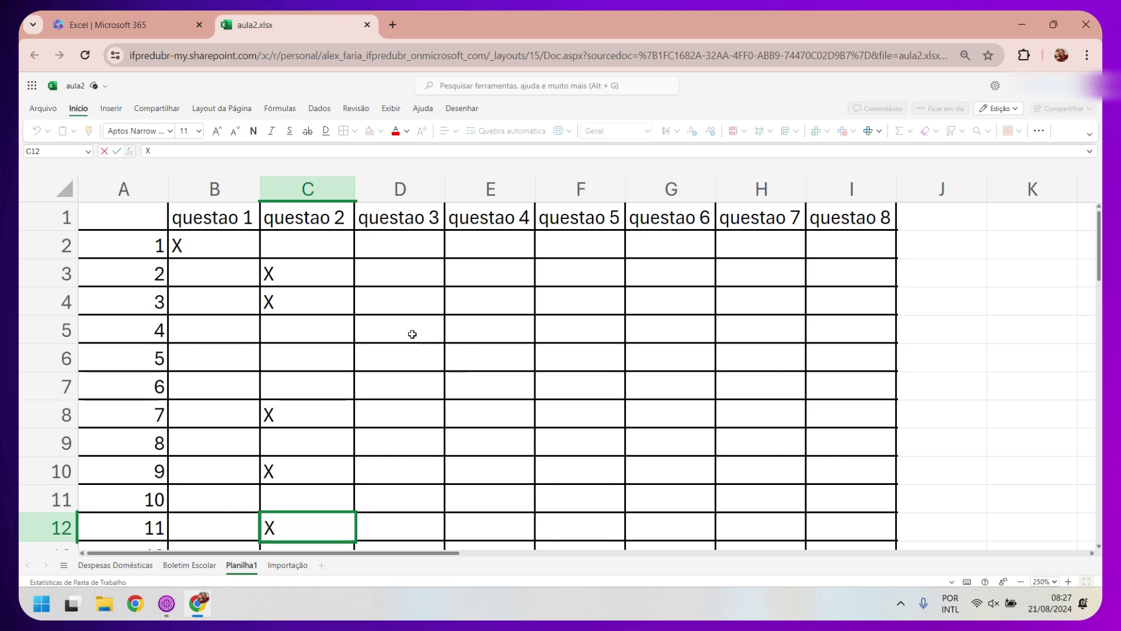
Mark X in D5 and other row-5 cells, G7, H8, H11, E9, F11, D9 and D7
left_click(412, 334)
type("X")
left_click(476, 325)
type("X")
left_click(580, 338)
type("X")
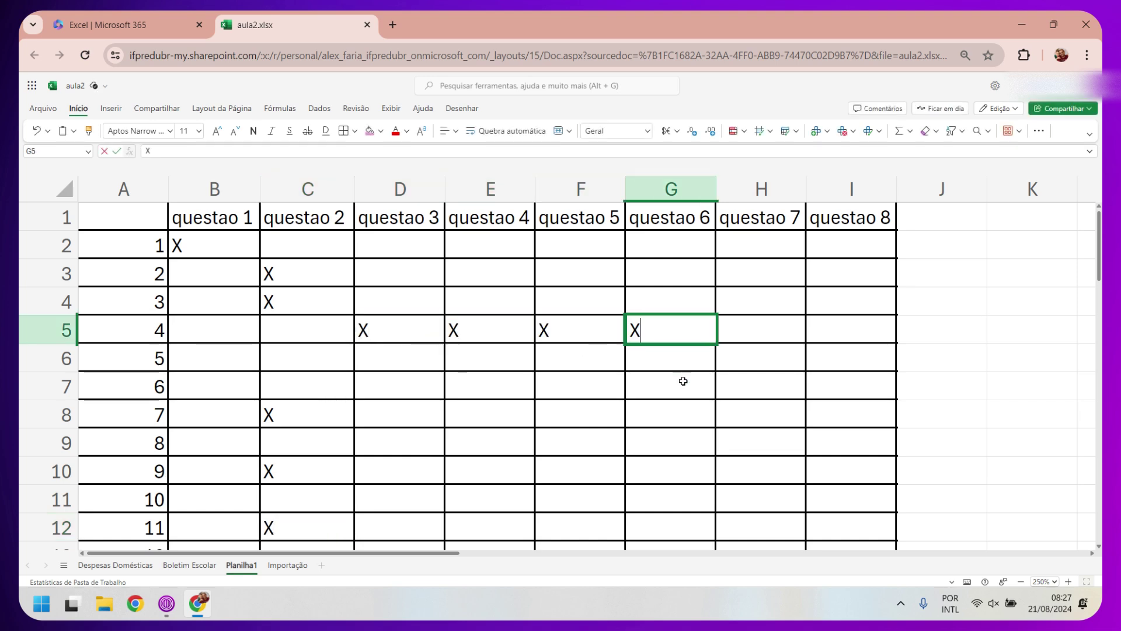
left_click(683, 381)
type("X")
left_click(759, 416)
type("X")
left_click(785, 496)
type("X")
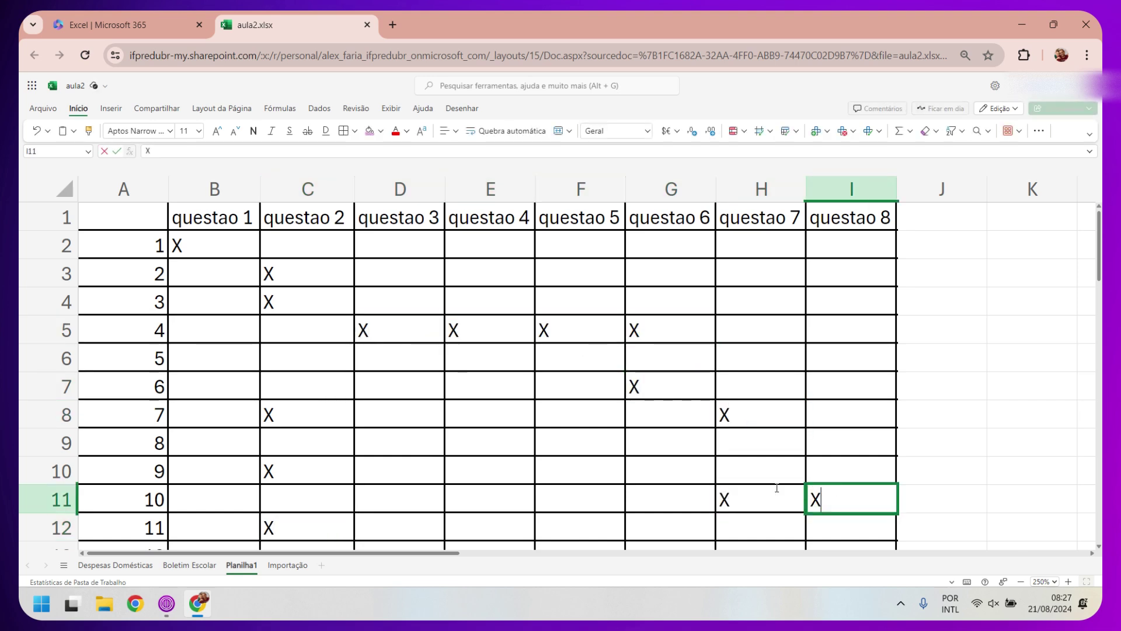
left_click(475, 439)
type("X")
left_click(570, 502)
type("X")
left_click(402, 443)
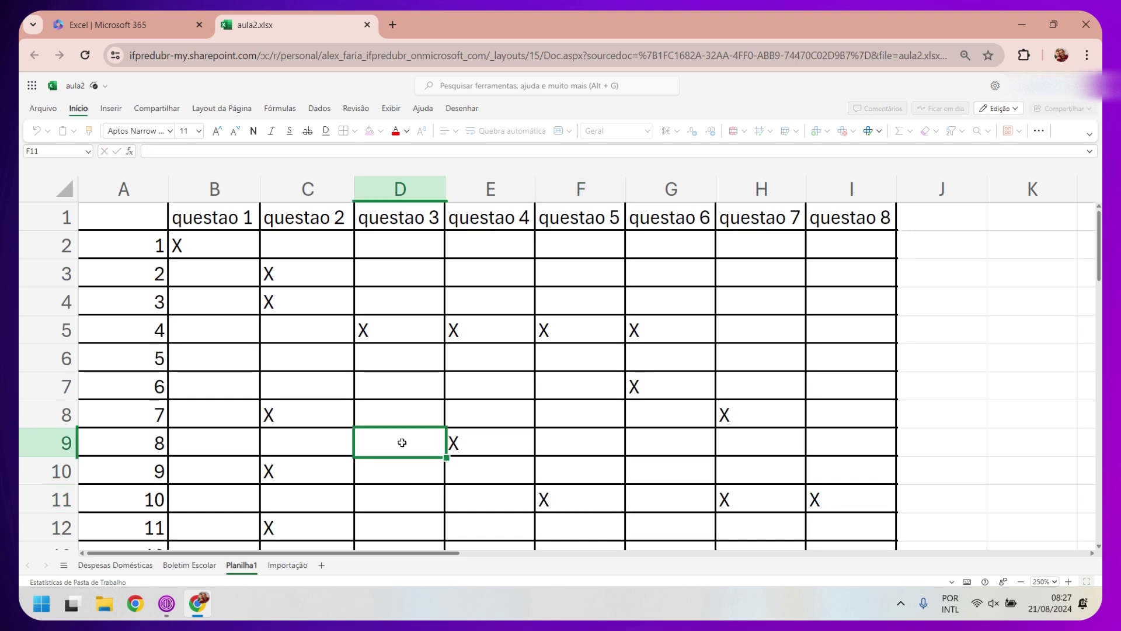
type("X")
left_click(408, 394)
type("X")
Further down, mark X in several row-17, row-18 and row-21 cells
scroll(426, 494, "down", 3)
left_click(412, 393)
type("X")
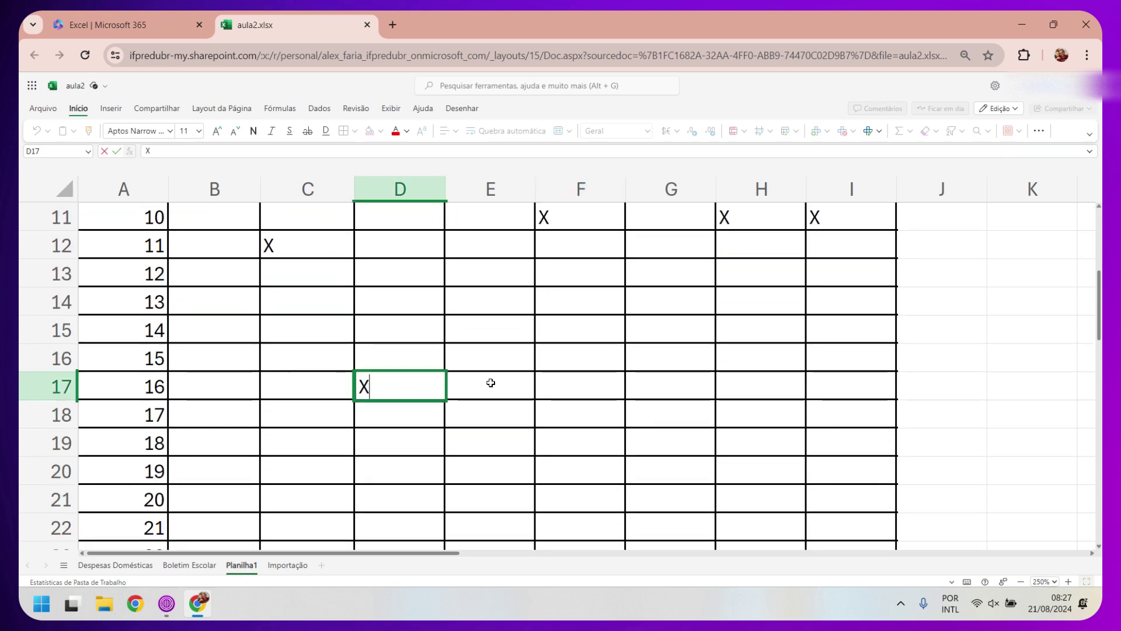
left_click(490, 382)
type("X")
left_click(542, 385)
type("X")
left_click(671, 385)
type("X")
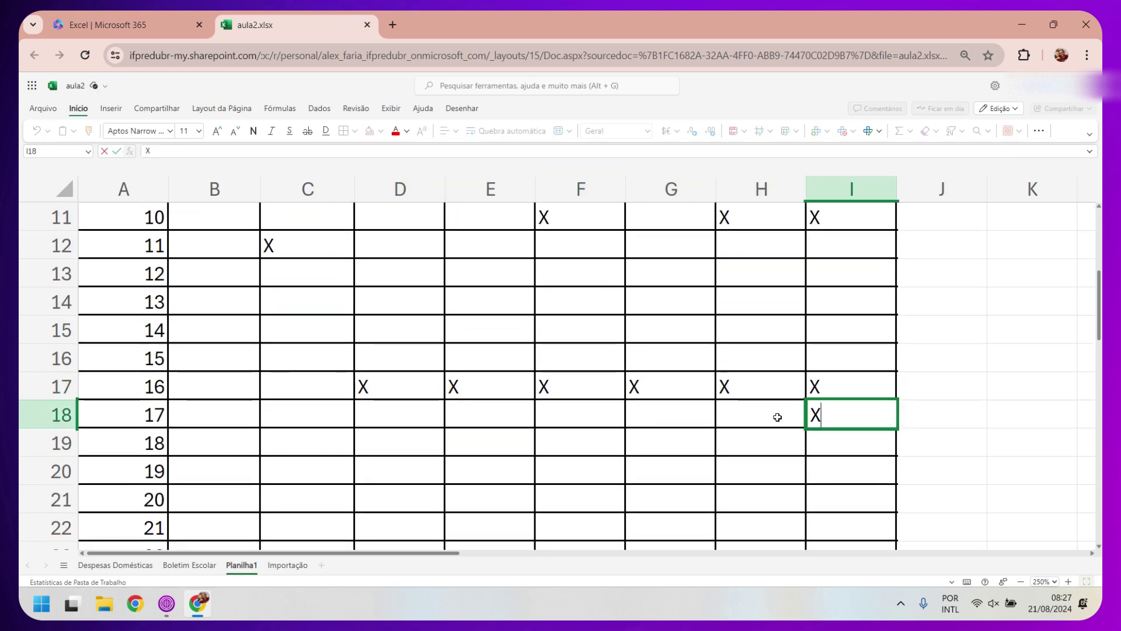
left_click(759, 415)
type("X")
left_click(671, 414)
type("X")
left_click(581, 414)
type("X")
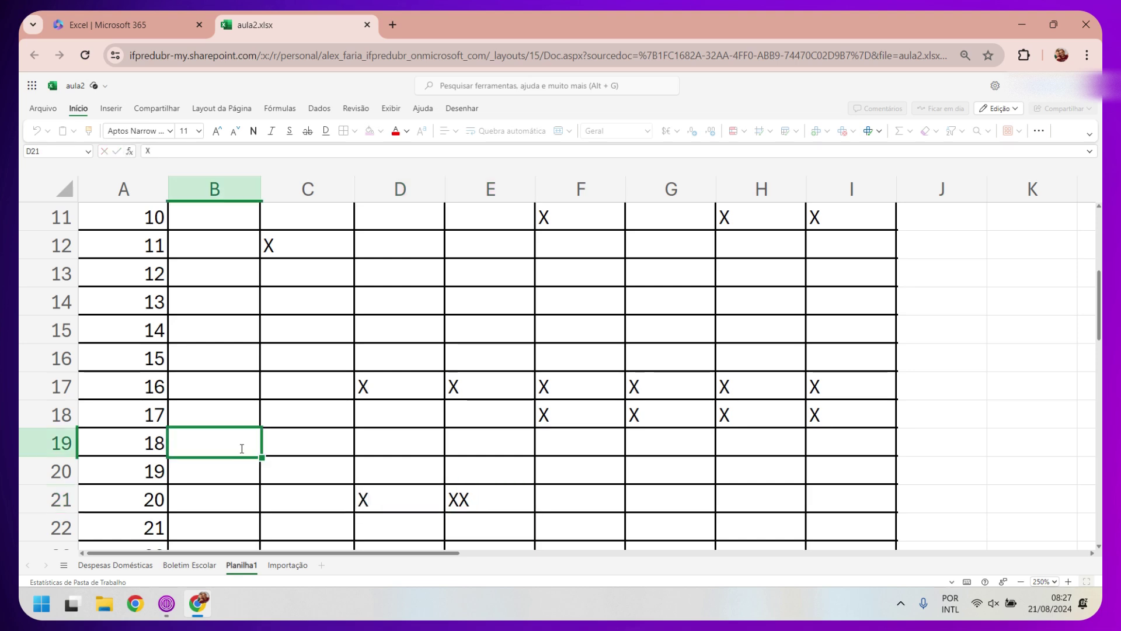
type("XX")
Add double XX marks in a few cells, cancelling the 'Já existem dados aqui' replace prompt
left_click(242, 415)
type("XX")
left_click(838, 504)
type("XX")
left_click(680, 504)
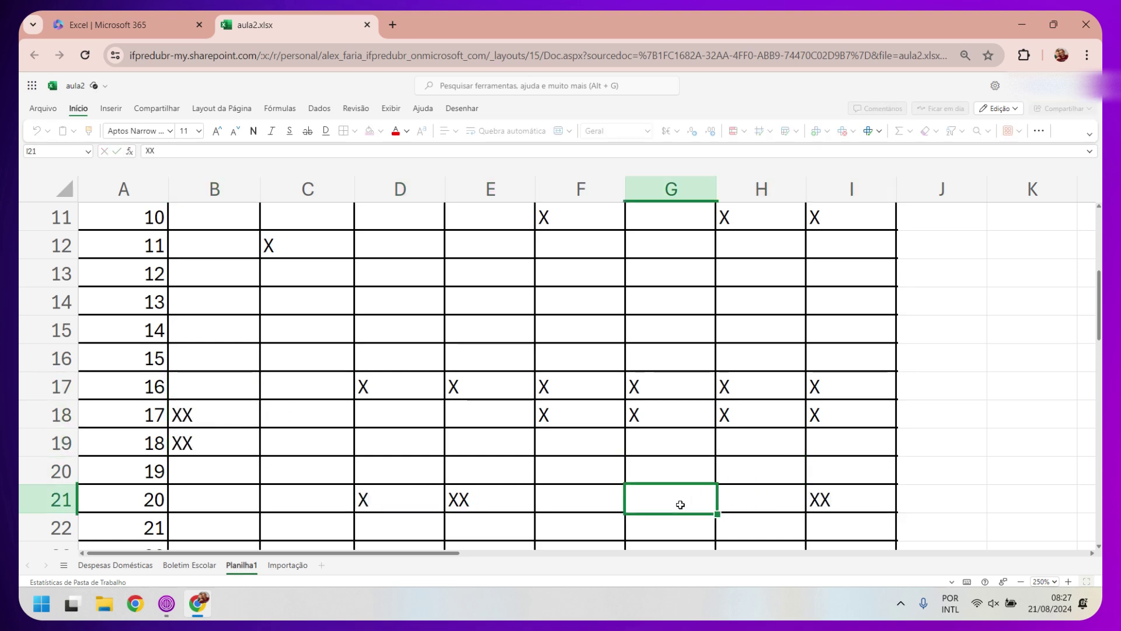
left_click_drag(680, 505, 502, 511)
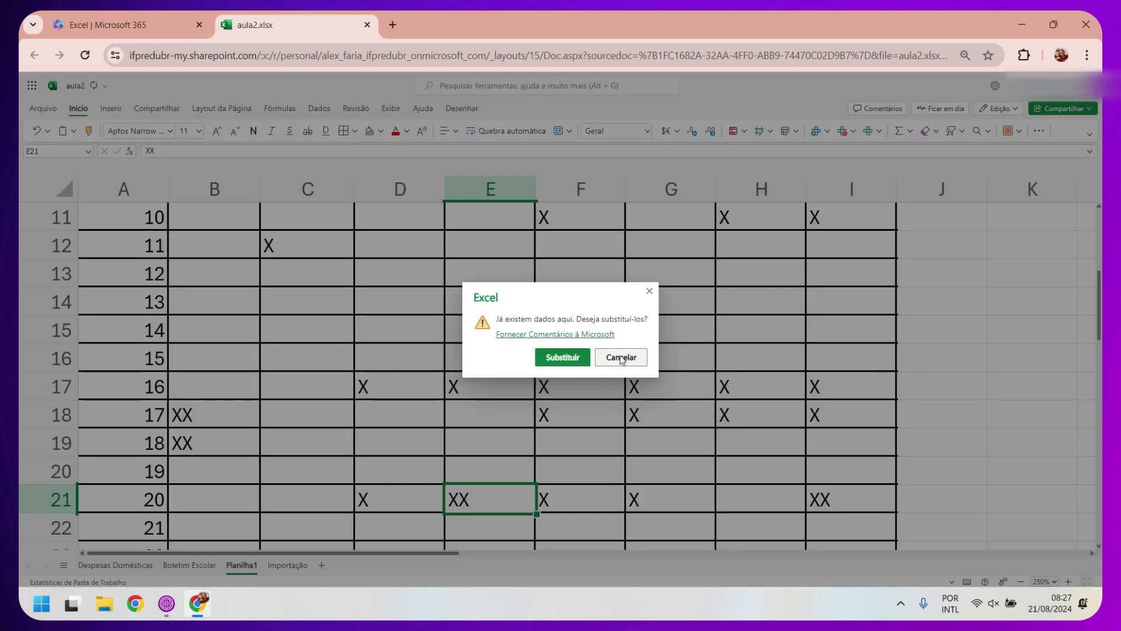
left_click(621, 358)
Mark X in D33 and F33 at the bottom of the grid
scroll(420, 425, "down", 5)
left_click(420, 416)
type("X")
left_click(591, 416)
type("X")
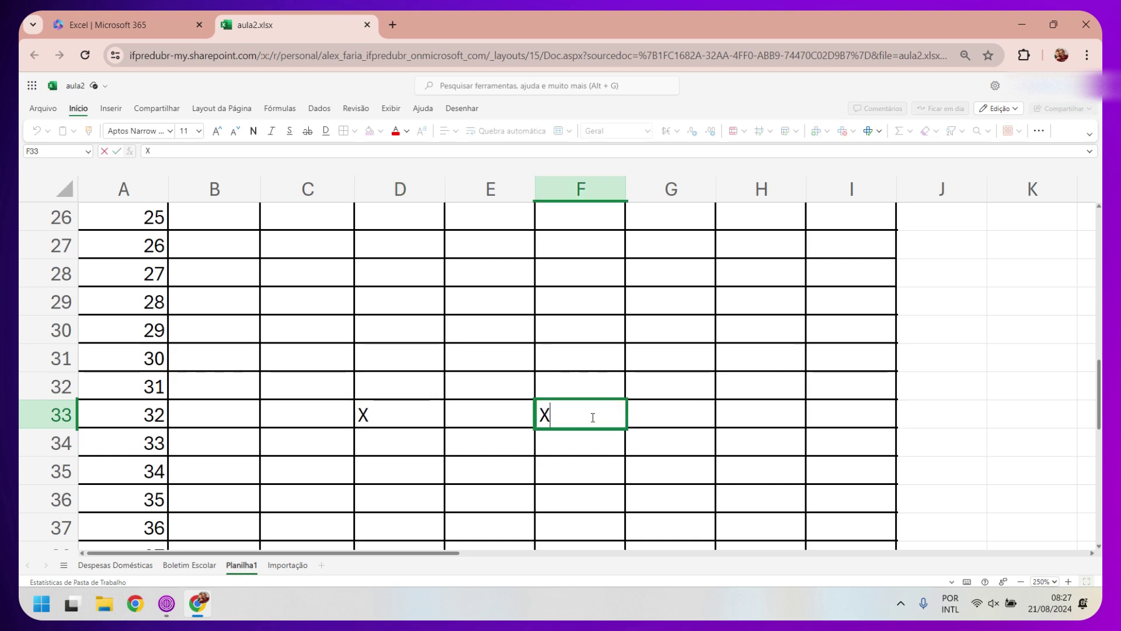
scroll(673, 339, "down", 6)
left_click(236, 436)
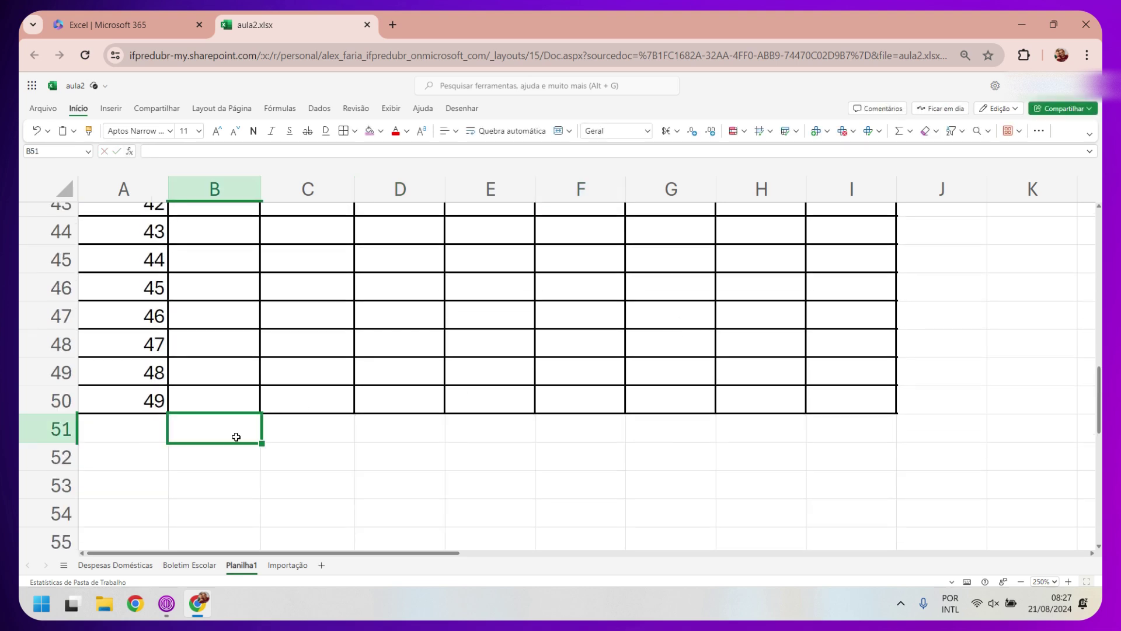
Enter =CONT.VALORES(B2:B50) in B51 and fill it across to I51
type("=")
type("CONT-")
key("BackSpace")
type(".V")
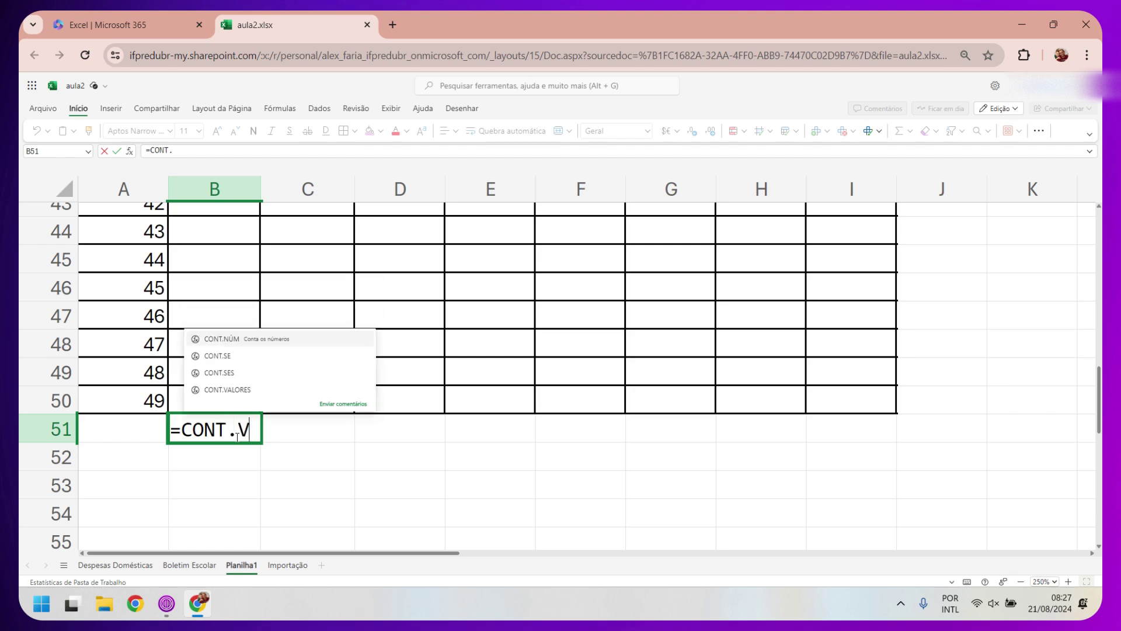
type("AL")
key("Tab")
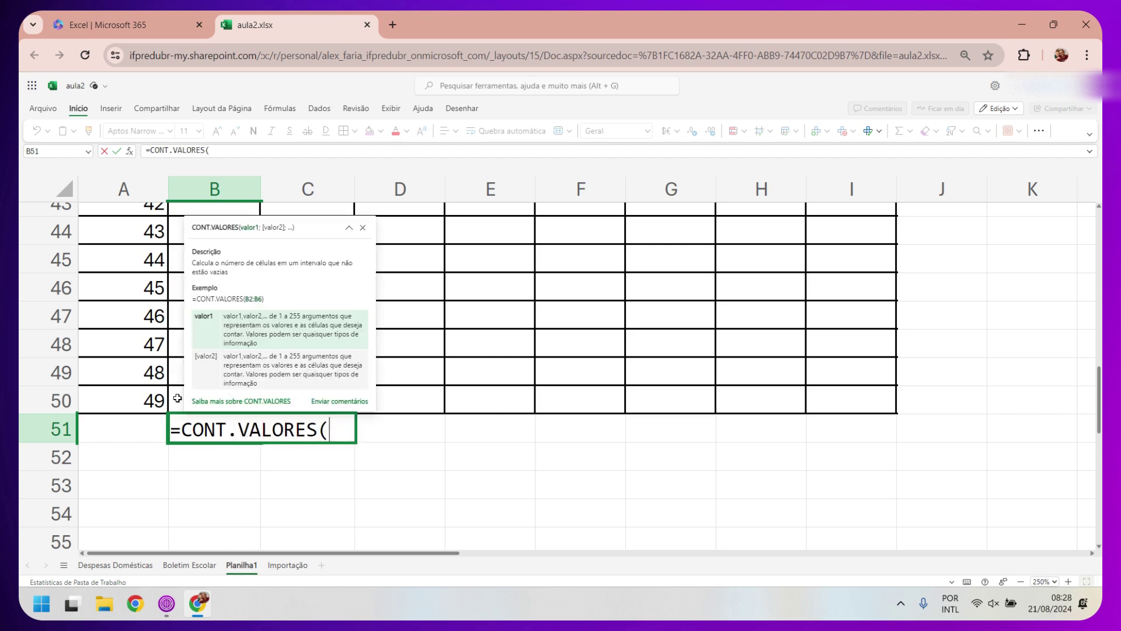
left_click_drag(177, 398, 183, 47)
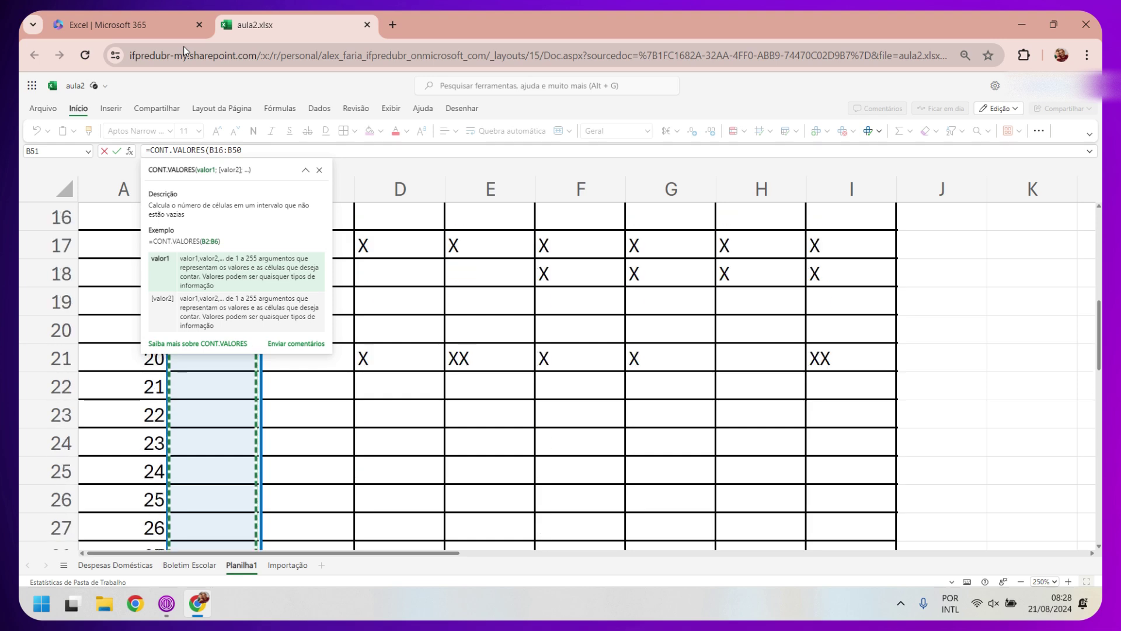
left_click_drag(183, 46, 196, 252)
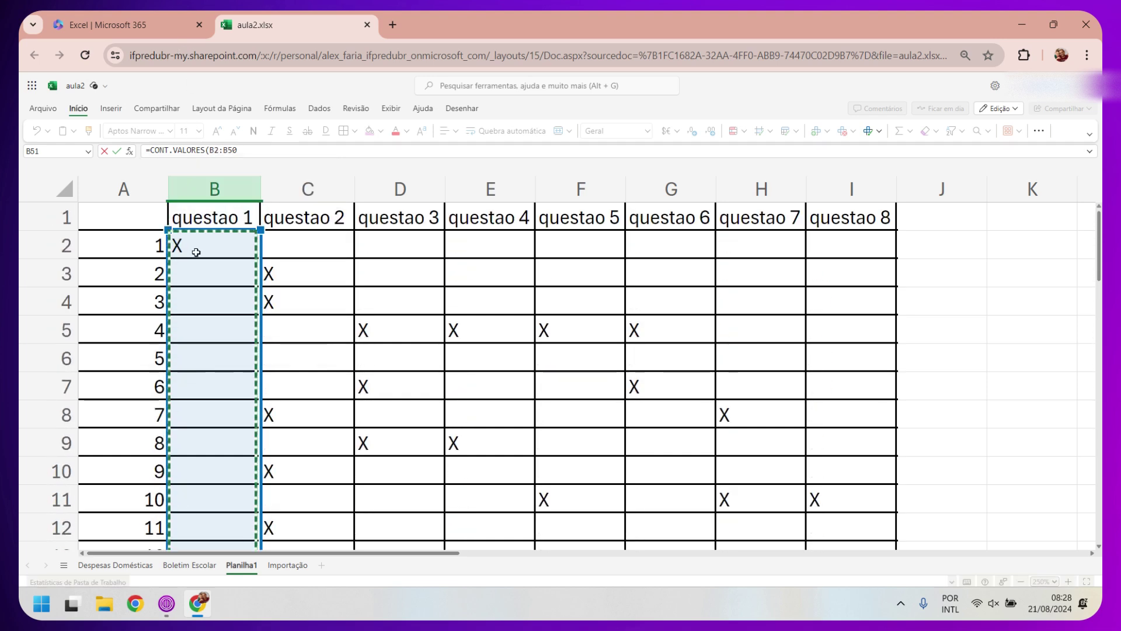
key("Return")
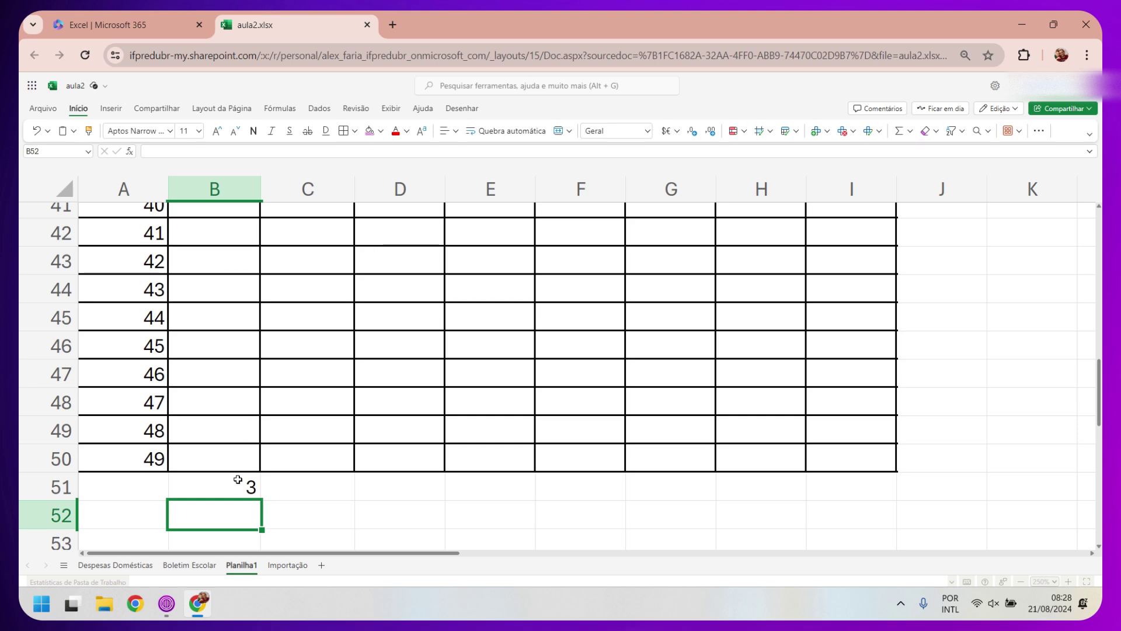
left_click(239, 480)
left_click_drag(262, 502, 865, 499)
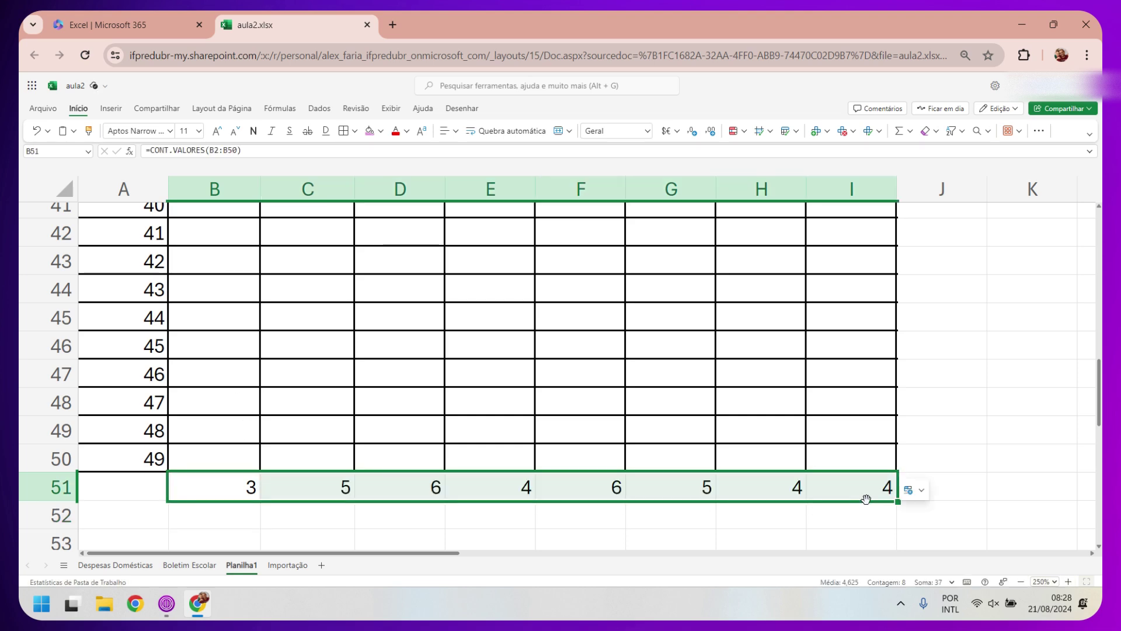
Inspect each row-51 count formula from C51 through I51, then recheck B51 and D51
left_click(332, 487)
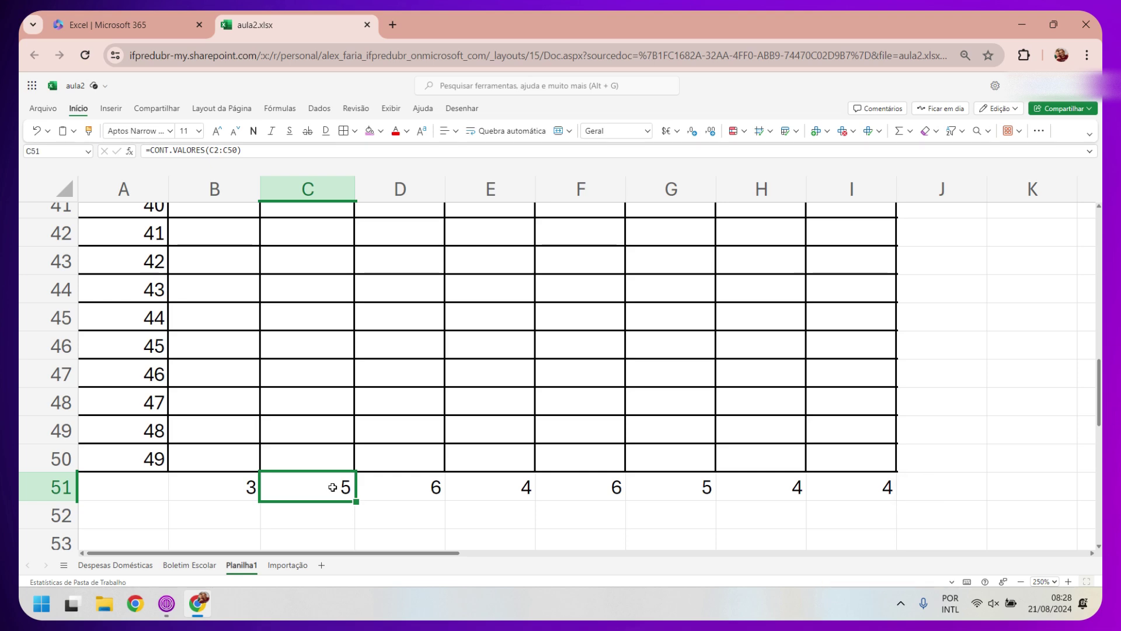
left_click(379, 485)
left_click(478, 496)
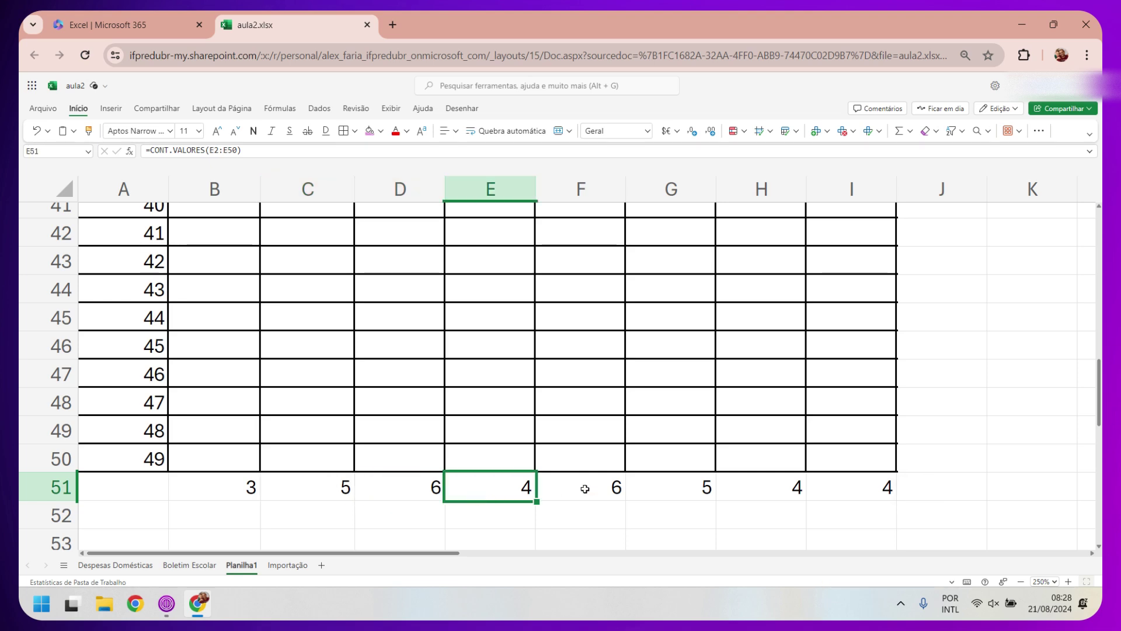
left_click(583, 487)
left_click(669, 494)
left_click(780, 488)
left_click(838, 494)
left_click(244, 488)
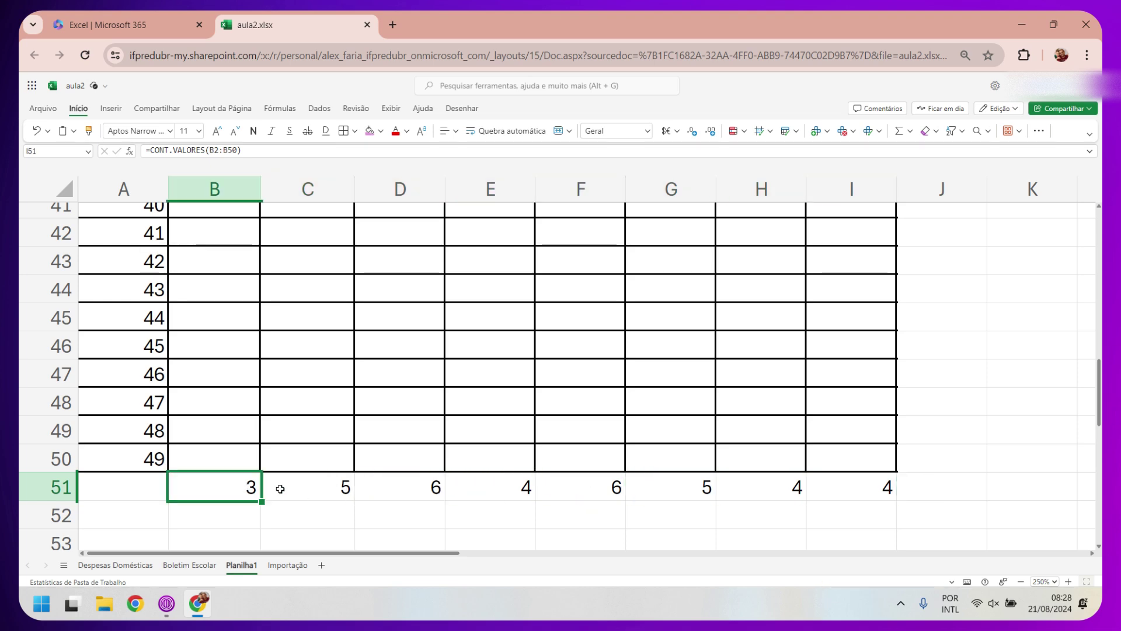
left_click(427, 493)
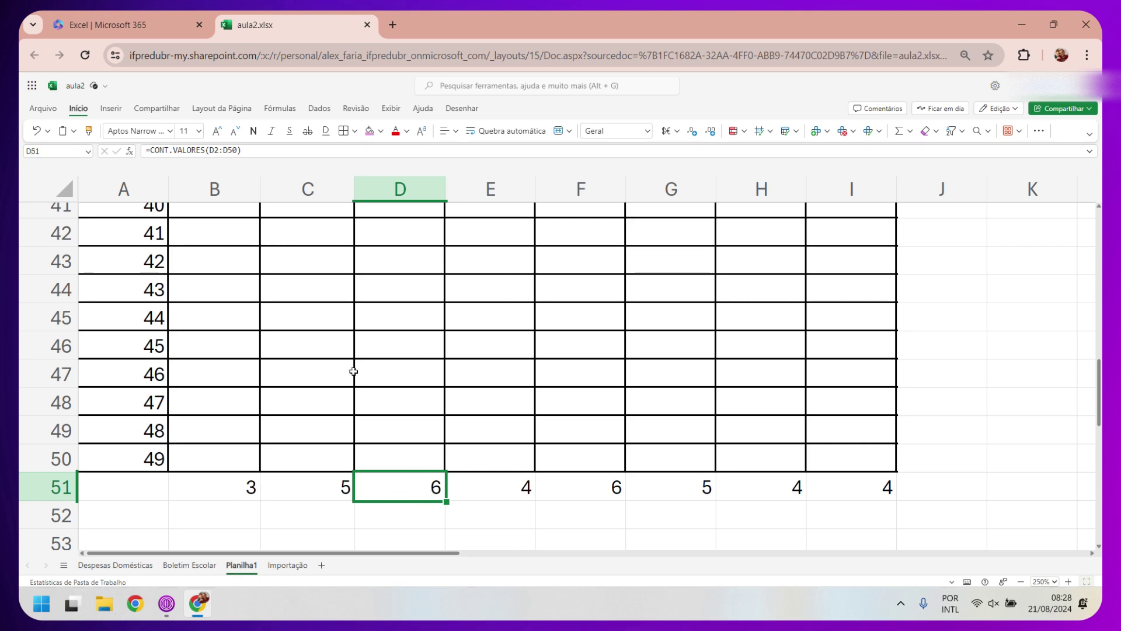
Add marks s, x and xx in D44, D46 and D48 of the questao 3 column
left_click(417, 290)
type("s")
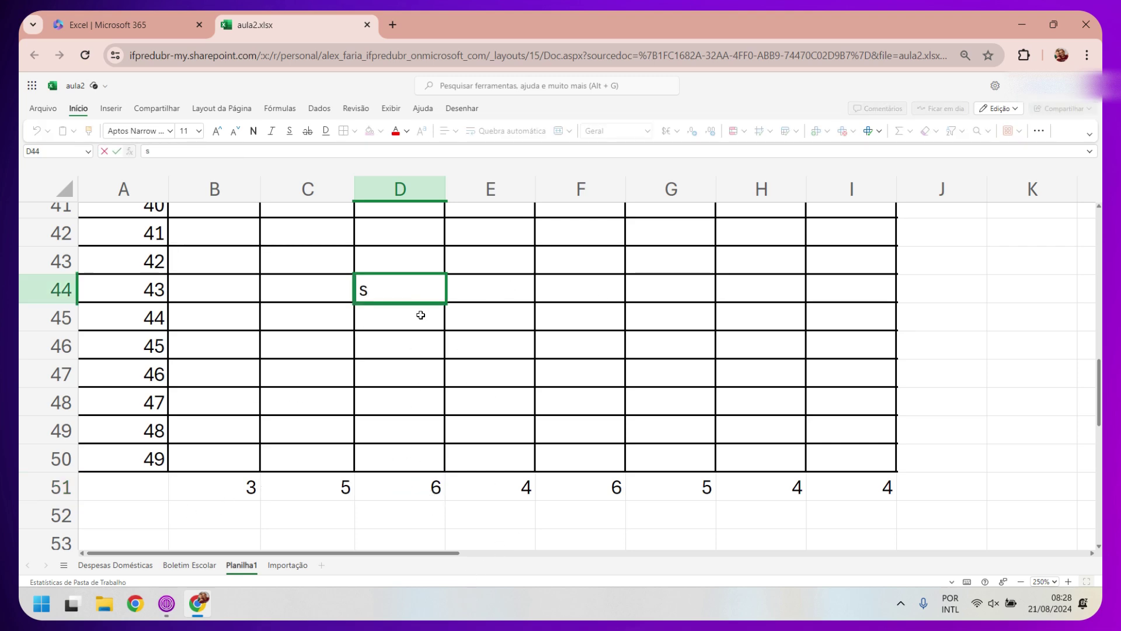
left_click(412, 345)
type("x")
left_click(397, 397)
type("x")
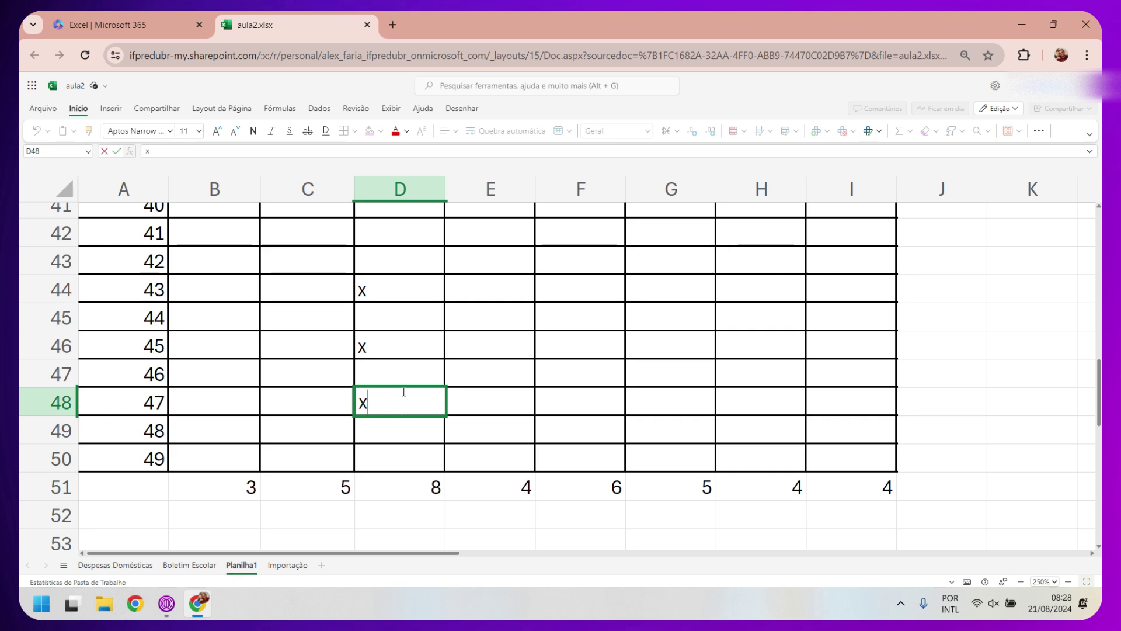
type("x")
Add xx marks in D41–D43 and D29, then select B51:I51 to view the counts
left_click(415, 259)
type("xx")
left_click(415, 231)
type("xx")
left_click(414, 210)
type("xx")
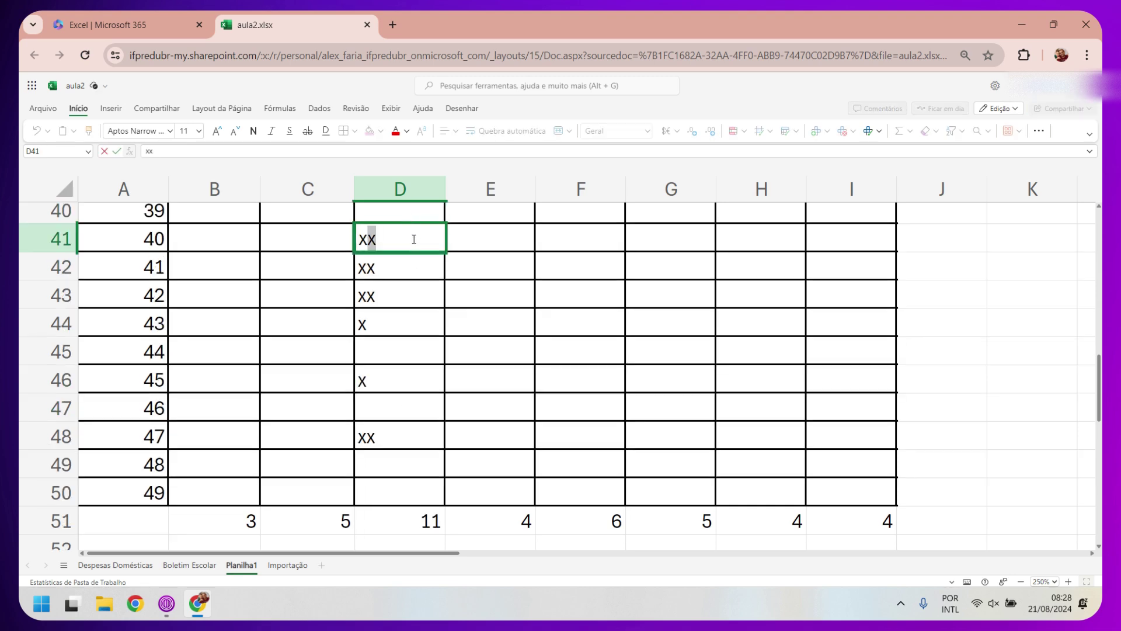
scroll(399, 314, "up", 4)
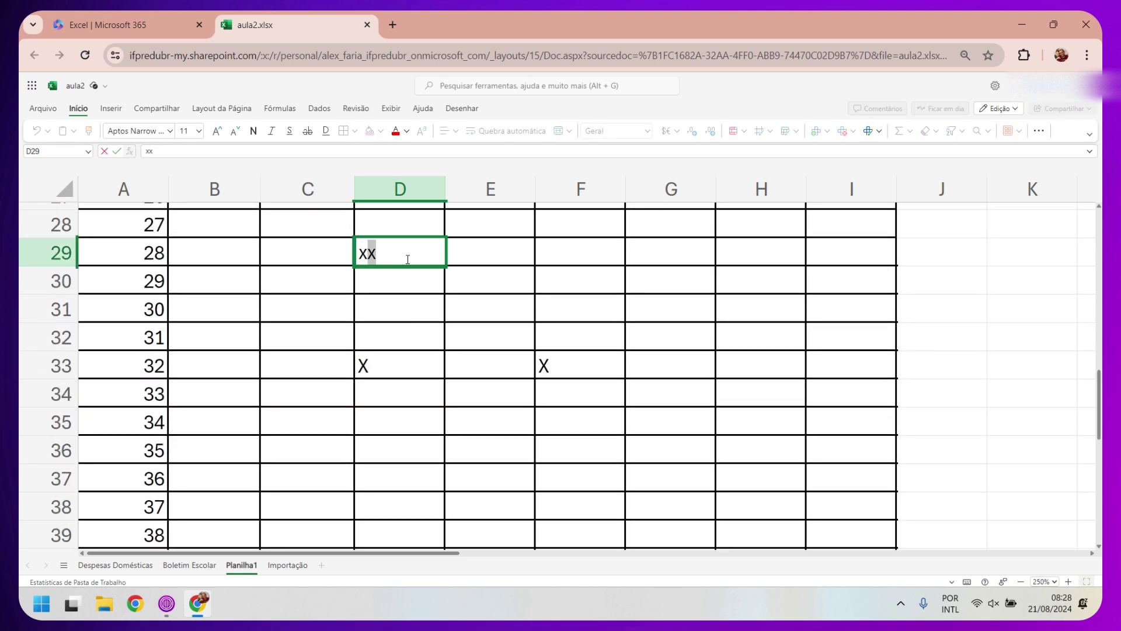
left_click(488, 328)
scroll(470, 303, "down", 5)
scroll(470, 303, "down", 3)
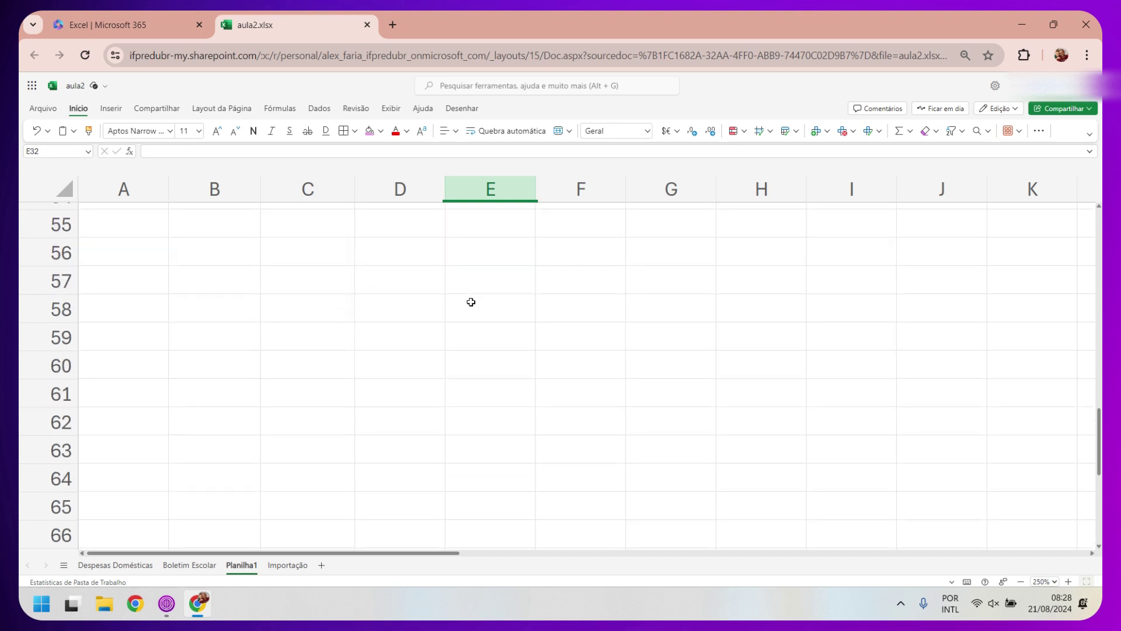
scroll(472, 302, "up", 3)
left_click_drag(211, 391, 864, 394)
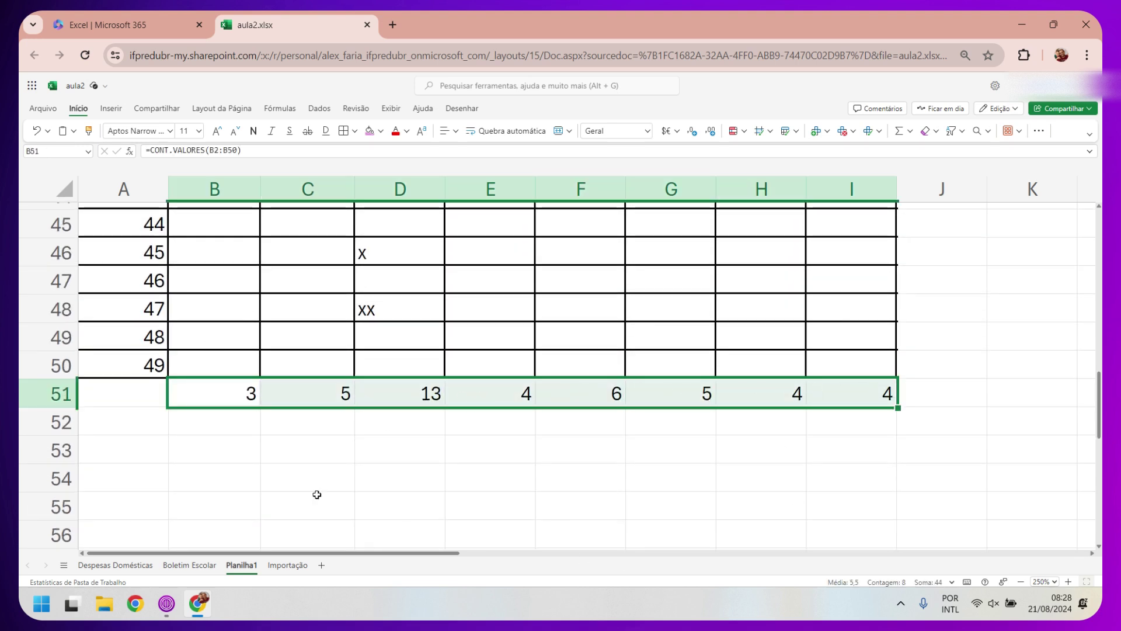
left_click(424, 276)
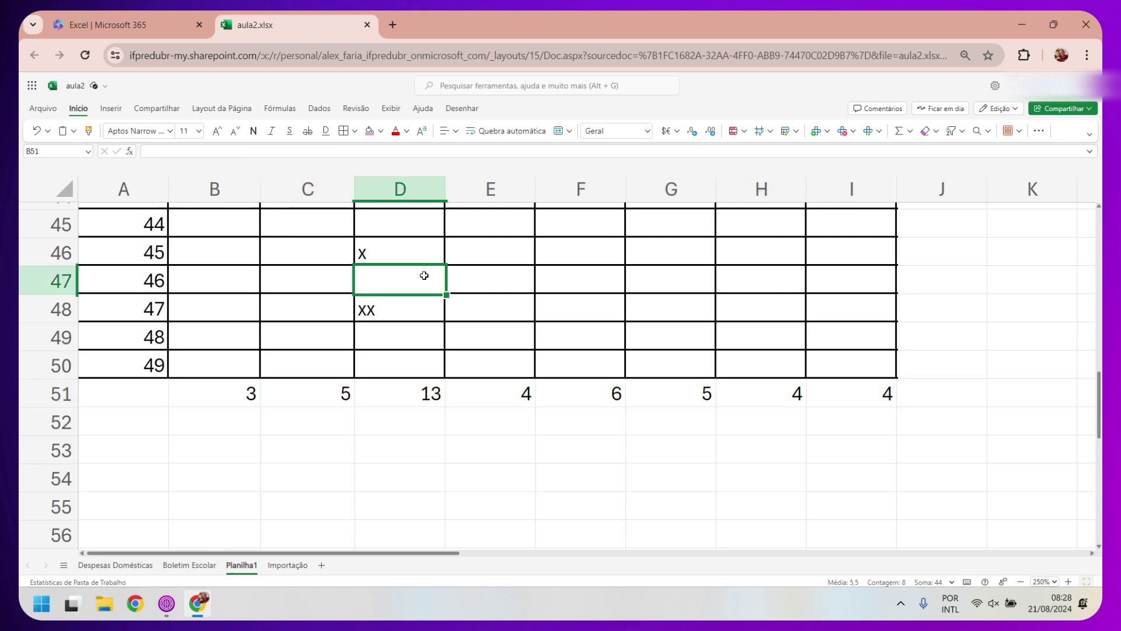